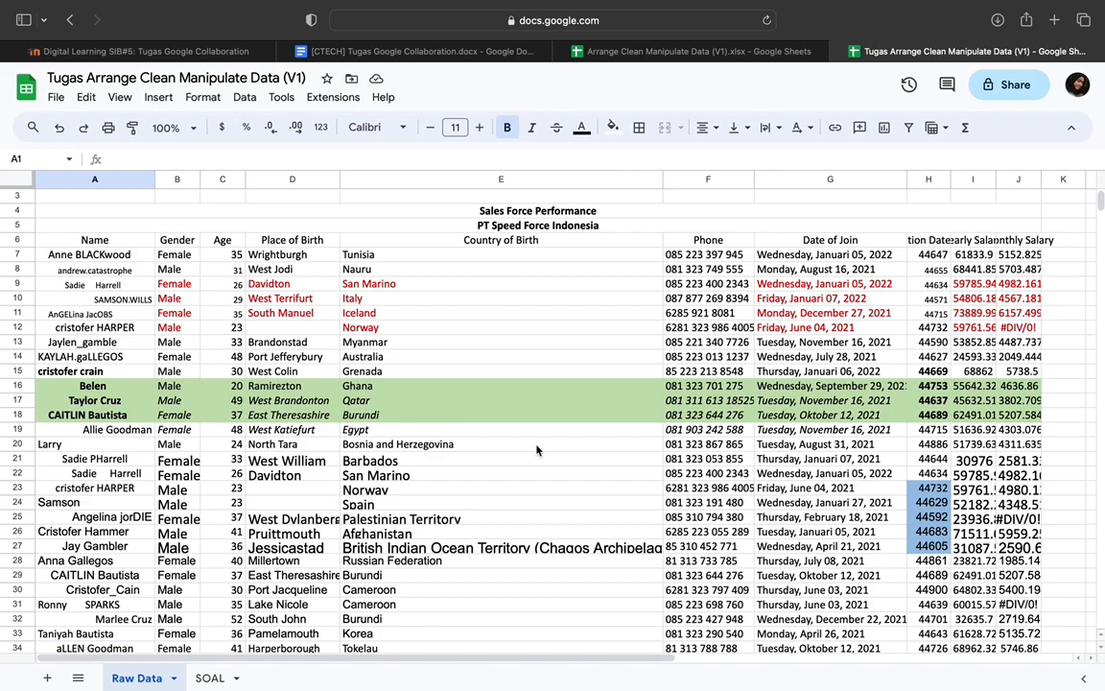
Examine the column headers in row 6 of the Raw Data sheet, from Name through Monthly Salary.
{"action": "scroll", "coordinate": [538, 449], "scroll_direction": "up", "scroll_amount": 9}
{"action": "scroll", "coordinate": [505, 427], "scroll_direction": "up", "scroll_amount": 2}
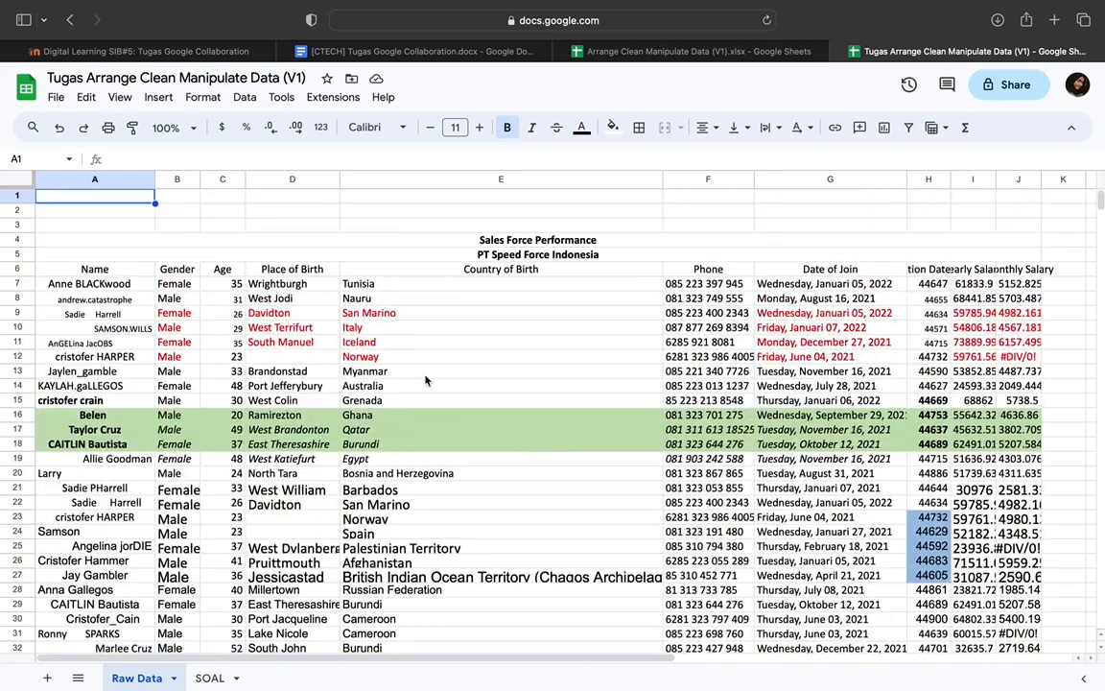
{"action": "left_click", "coordinate": [94, 269]}
{"action": "left_click", "coordinate": [176, 269]}
{"action": "left_click", "coordinate": [222, 268]}
{"action": "left_click", "coordinate": [274, 268]}
{"action": "left_click", "coordinate": [413, 268]}
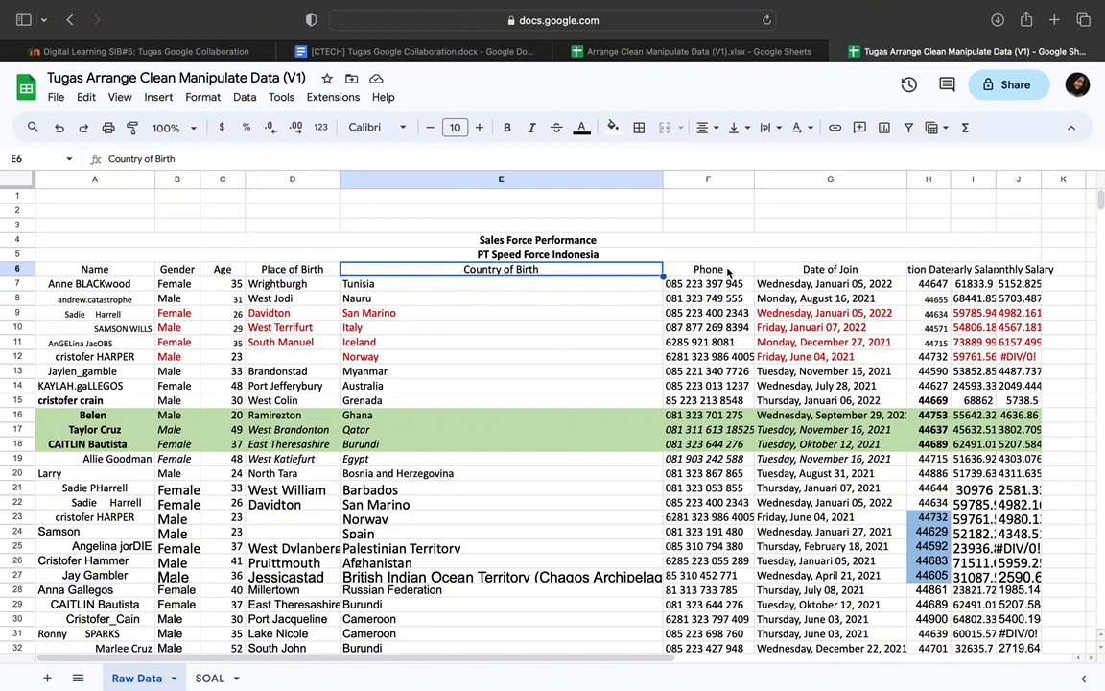
{"action": "left_click", "coordinate": [681, 268]}
{"action": "left_click", "coordinate": [796, 273]}
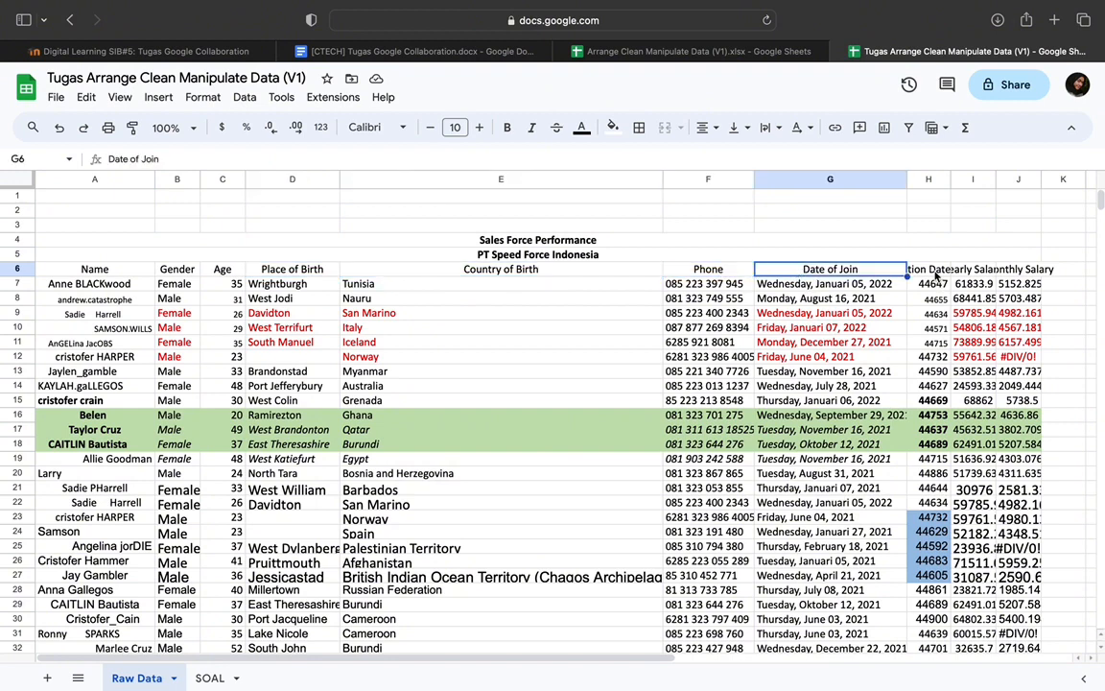
{"action": "left_click", "coordinate": [930, 271]}
{"action": "left_click", "coordinate": [973, 270]}
{"action": "left_click", "coordinate": [1018, 270]}
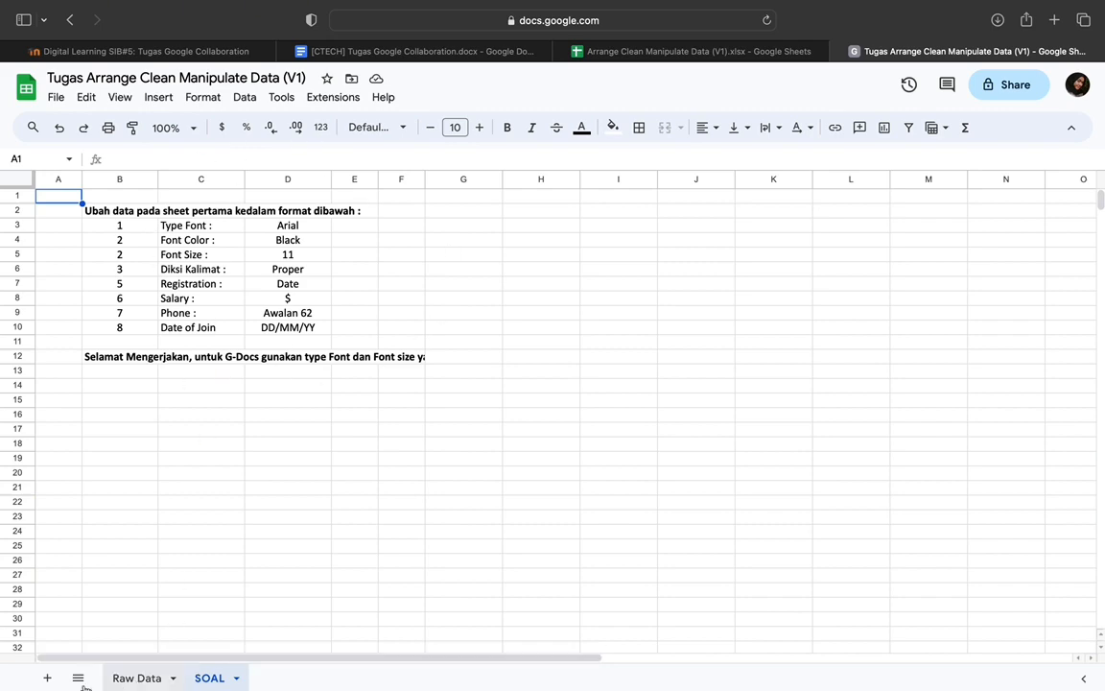
Add a new sheet after Raw Data and name it Cleansing Data.
{"action": "left_click", "coordinate": [124, 678]}
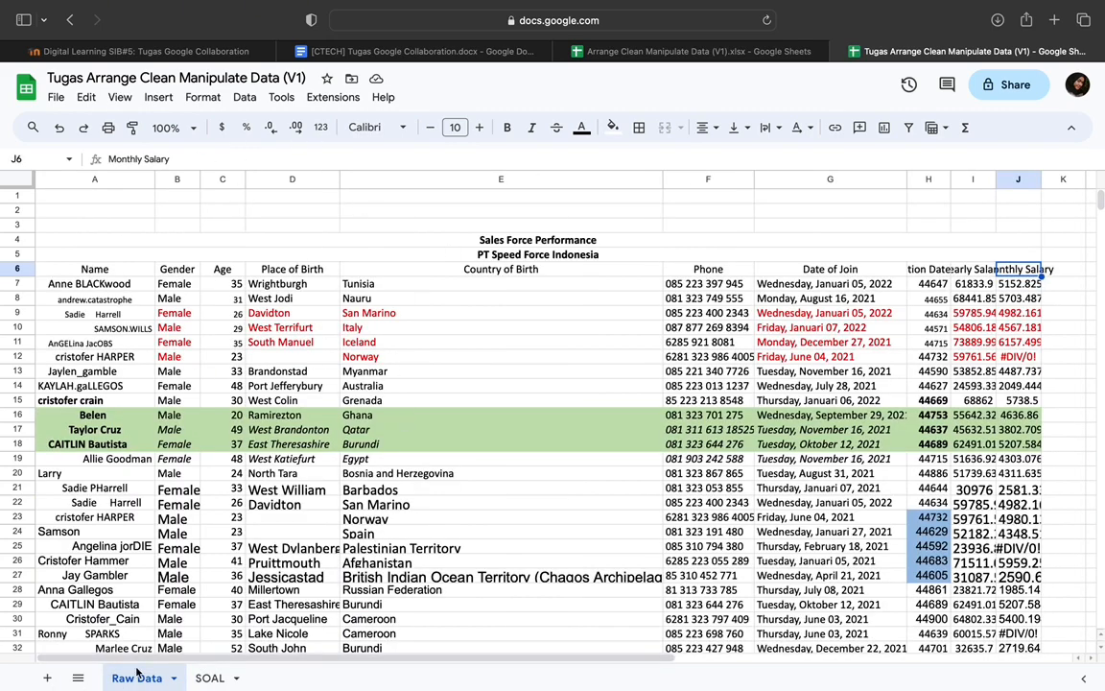
{"action": "left_click", "coordinate": [46, 677]}
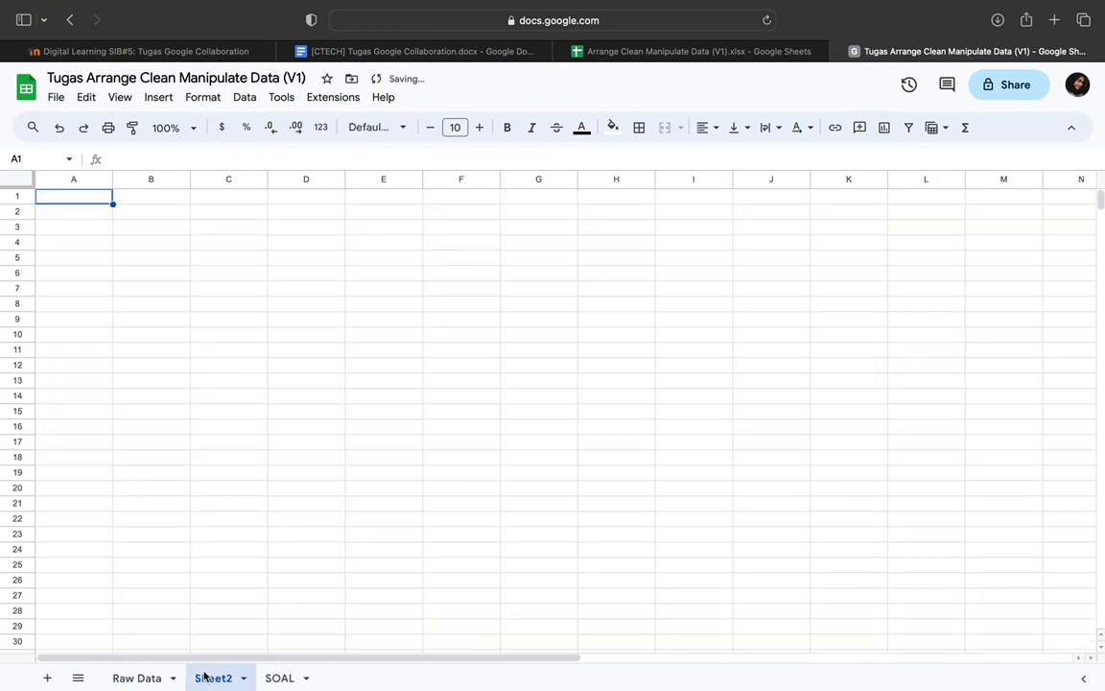
{"action": "double_click", "coordinate": [225, 679]}
{"action": "type", "text": "Clea"}
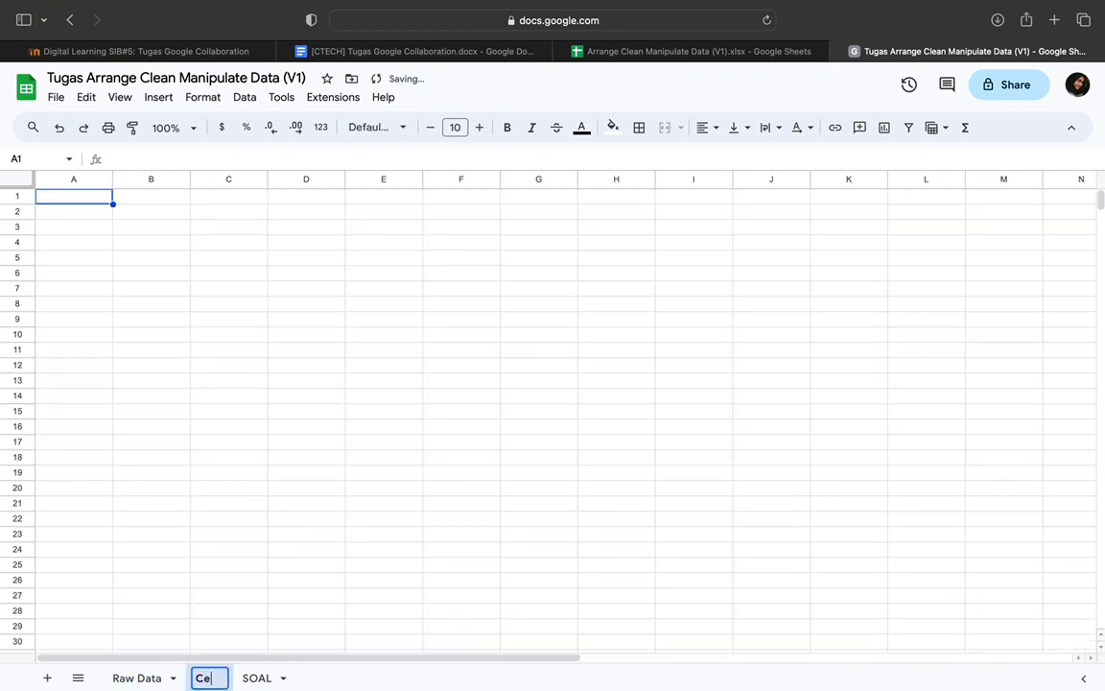
{"action": "type", "text": "nsing Data"}
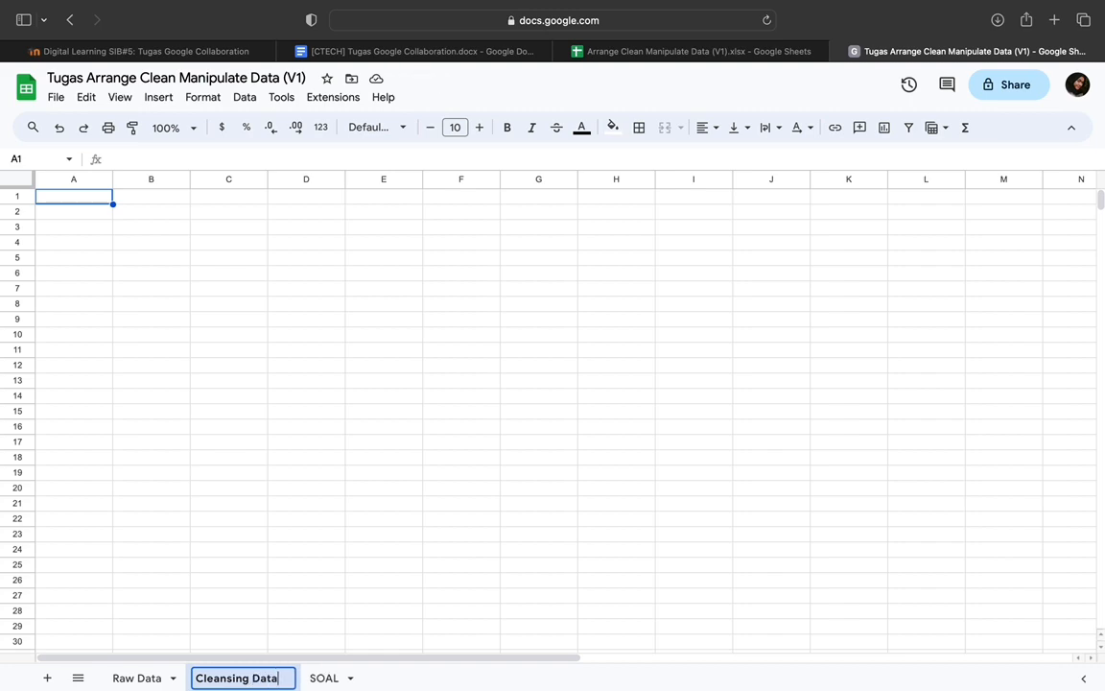
{"action": "key", "text": "Return"}
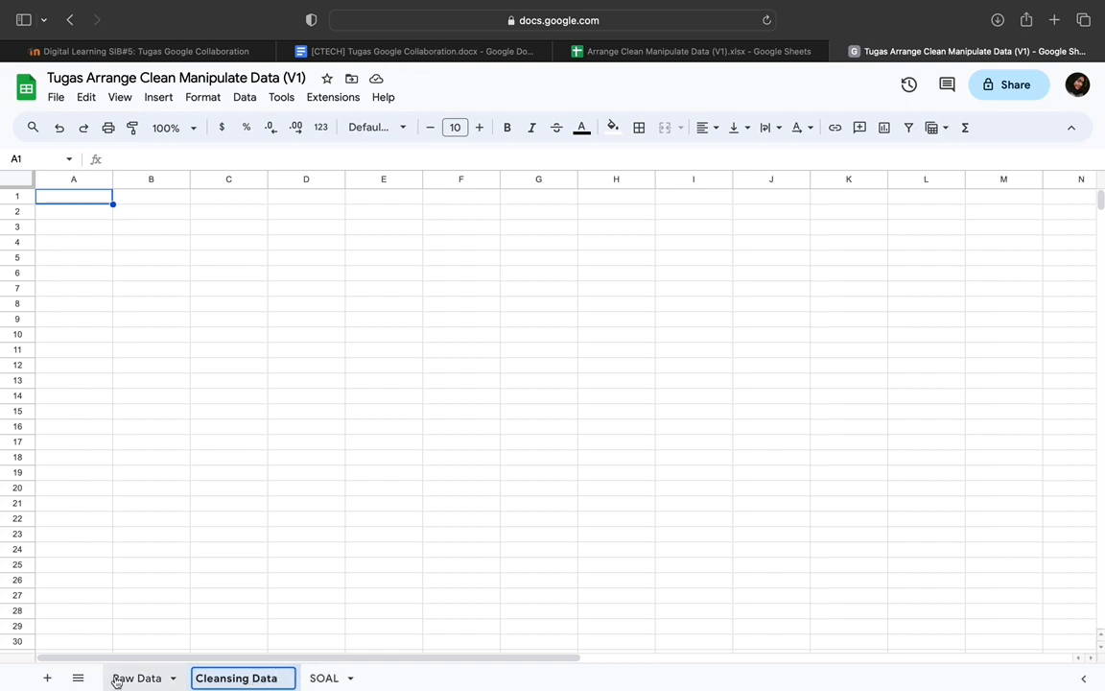
Copy the title and header range A1:J6 from the Raw Data sheet to cell A1 of Cleansing Data.
{"action": "left_click", "coordinate": [116, 678]}
{"action": "left_click_drag", "start_coordinate": [111, 201], "coordinate": [199, 271]}
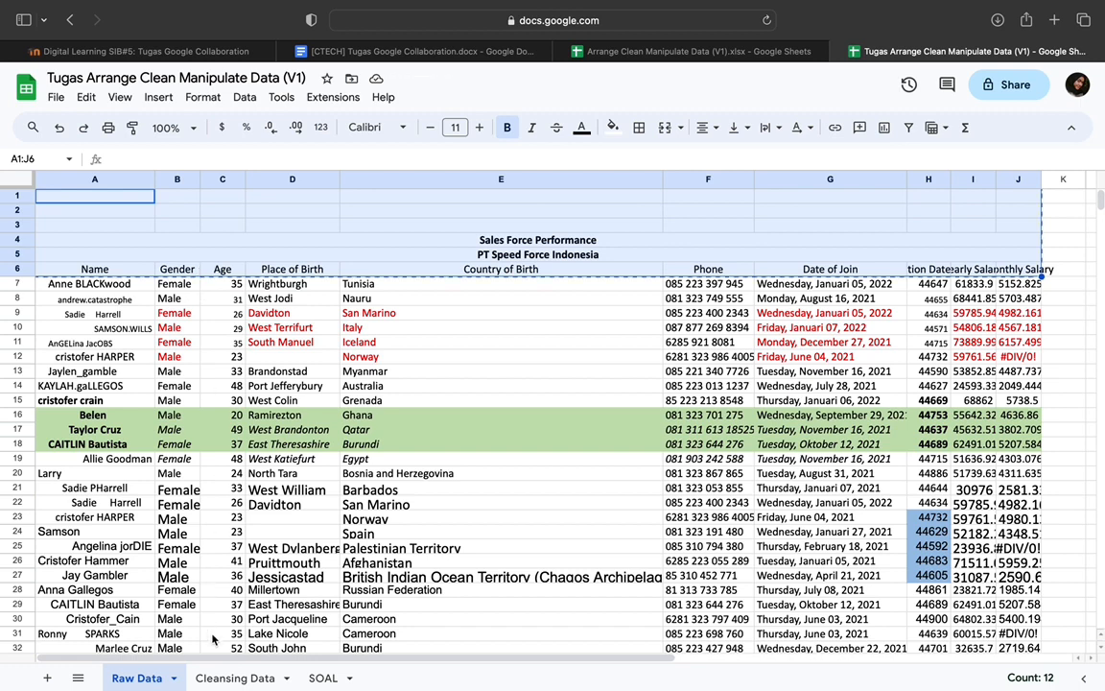
{"action": "left_click", "coordinate": [233, 679]}
{"action": "left_click", "coordinate": [86, 200]}
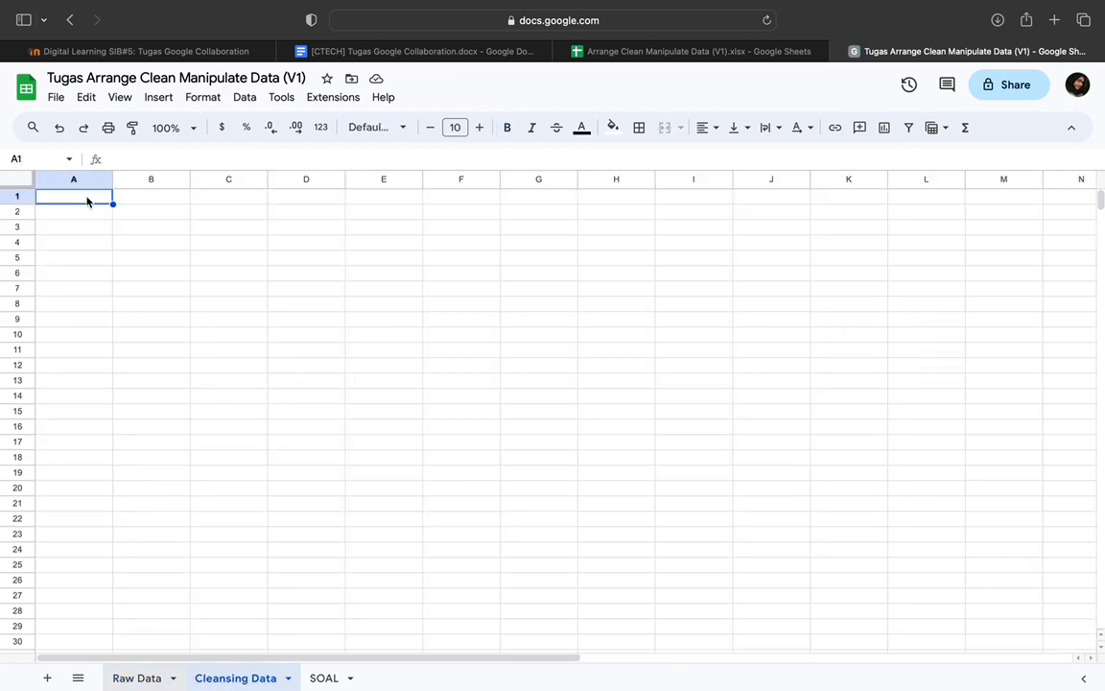
{"action": "type", "text": "Sales Force Performance PT Speed Force Indonesia Name\tGender\tAge\tPlace of Birth\tCountry of Birth\tPhone\tDate of Join\tstration Date & T\tYearly Salary\tMonthly Salary"}
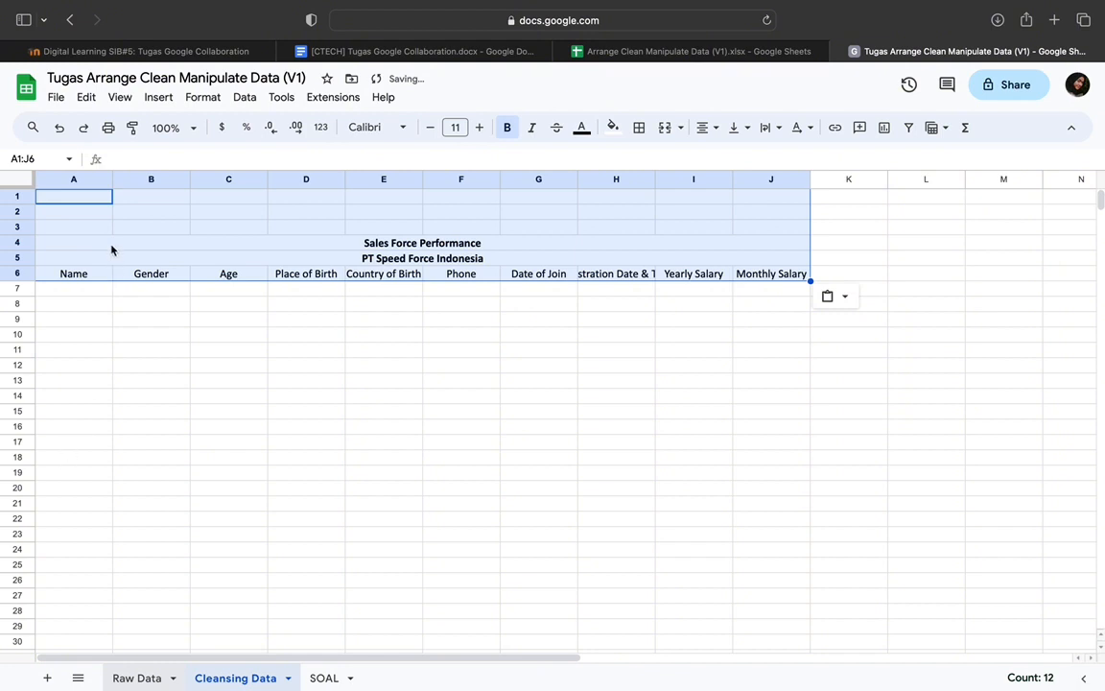
Enter the formula =proper('Raw Data'!A7) in cell A7 of the Cleansing Data sheet.
{"action": "left_click", "coordinate": [84, 293]}
{"action": "type", "text": "="}
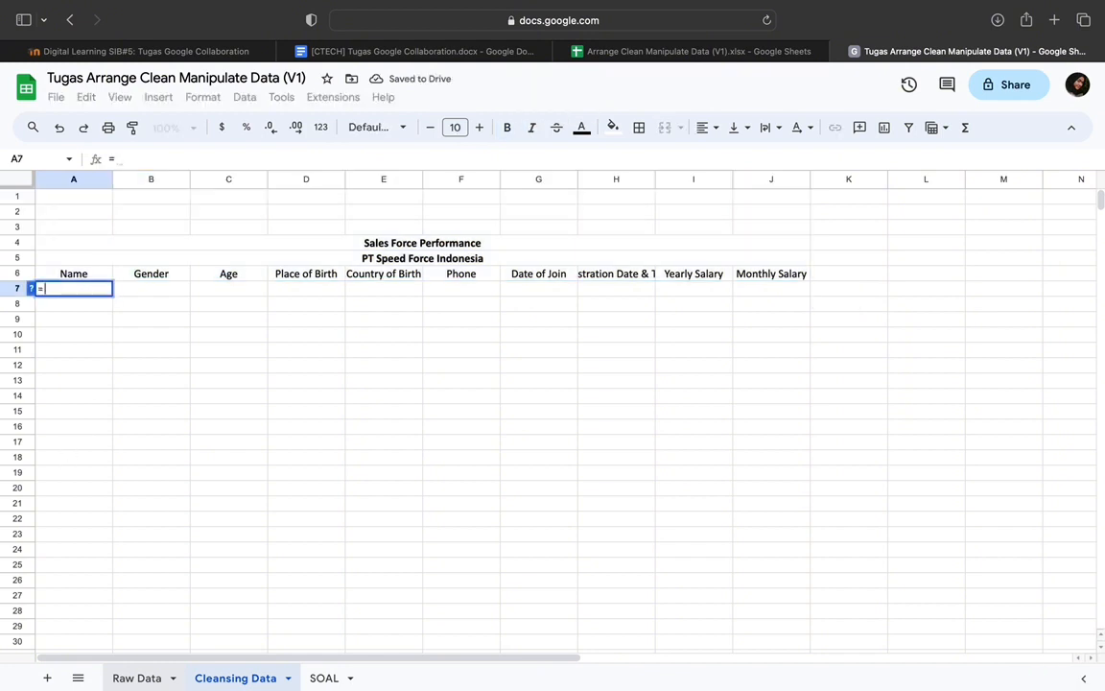
{"action": "type", "text": "proper("}
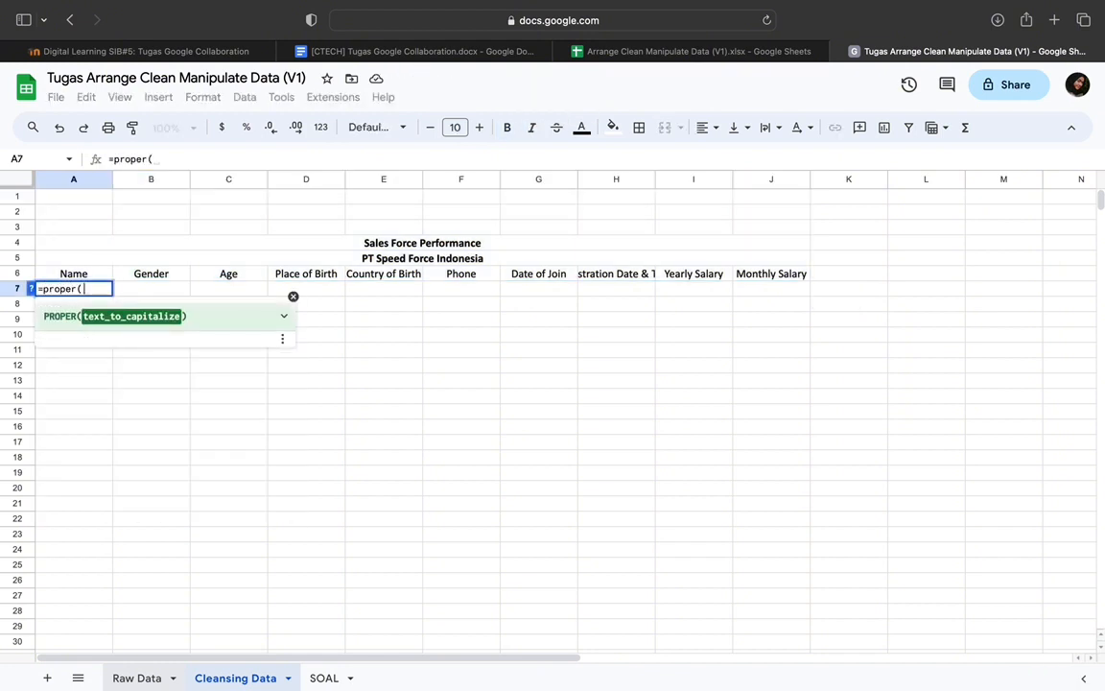
{"action": "left_click", "coordinate": [136, 678]}
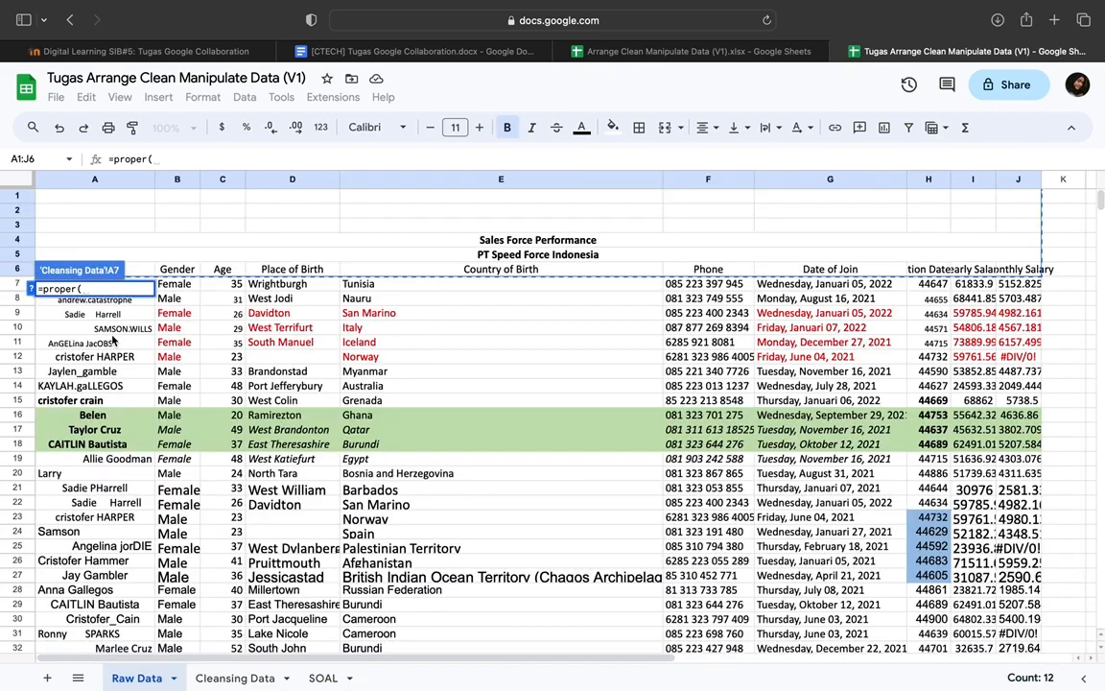
{"action": "scroll", "coordinate": [113, 317], "scroll_direction": "down", "scroll_amount": 2}
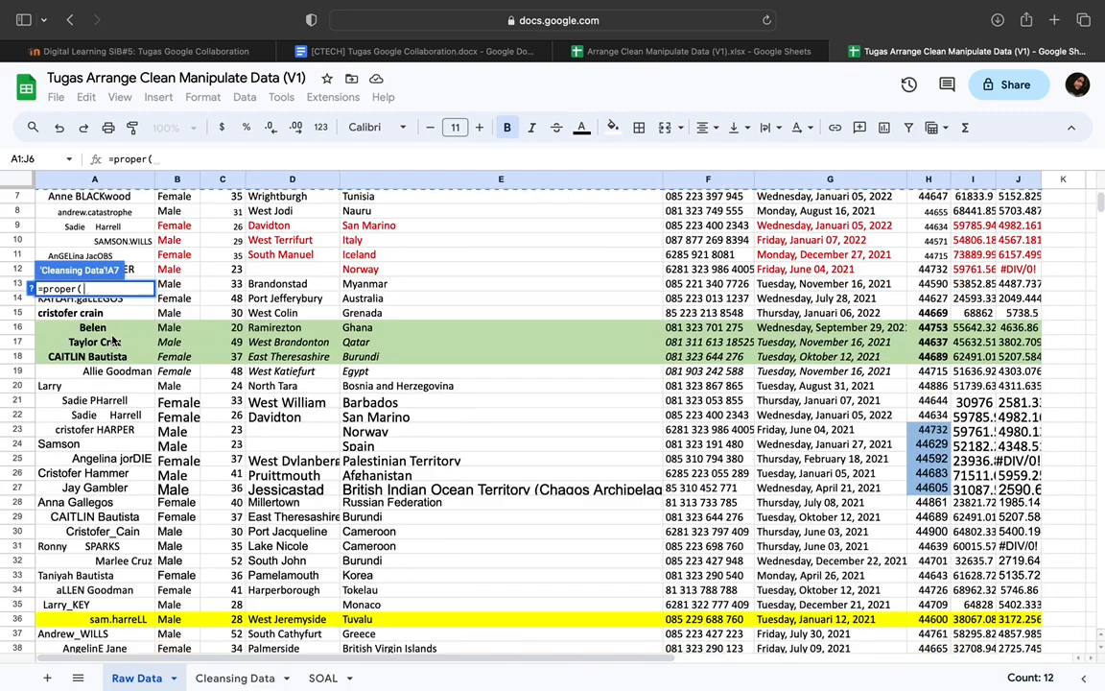
{"action": "left_click", "coordinate": [101, 197]}
{"action": "type", "text": ")"}
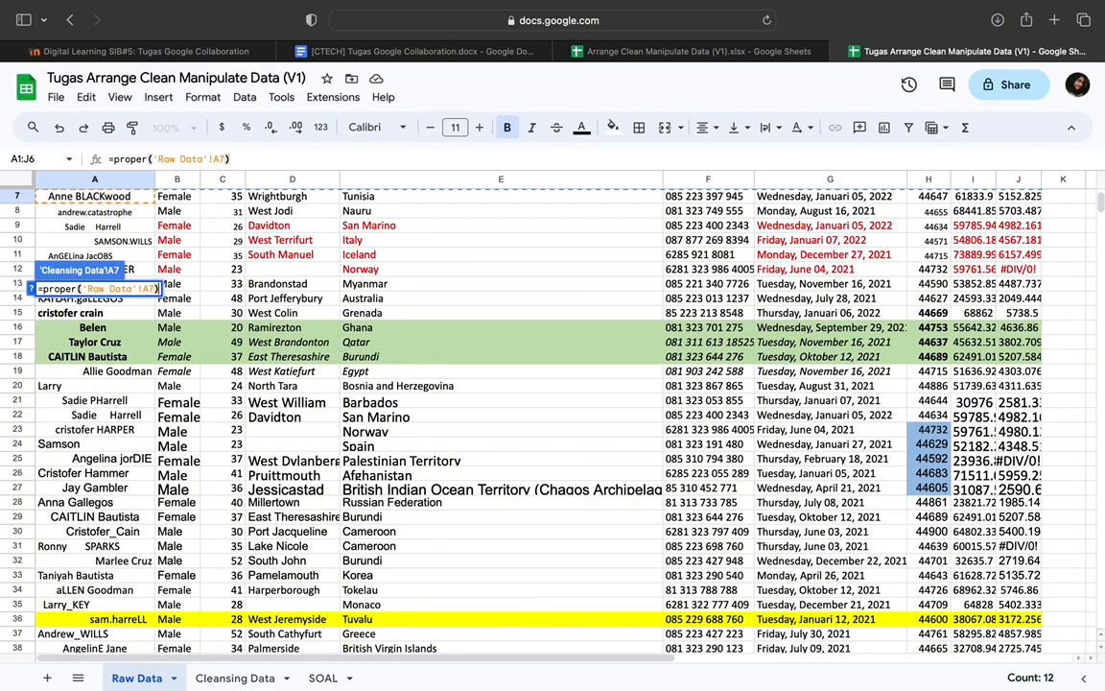
{"action": "key", "text": "Return"}
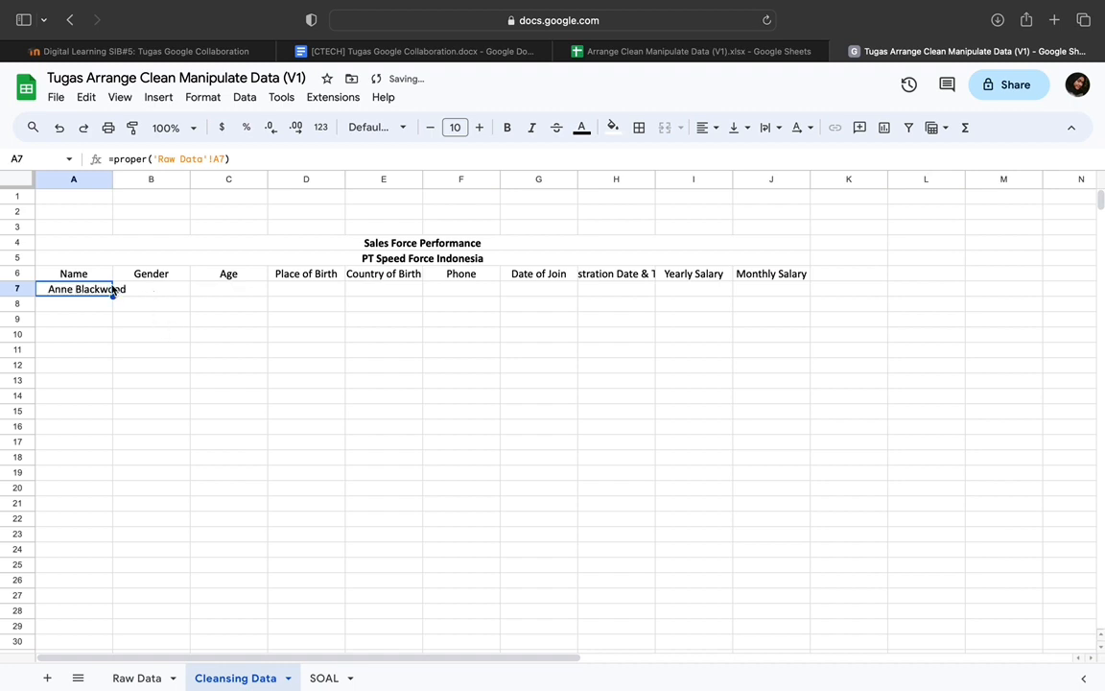
Fill the PROPER formula in A7 down the Name column through row 39.
{"action": "left_click_drag", "start_coordinate": [112, 476], "coordinate": [89, 582]}
{"action": "left_click", "coordinate": [212, 491]}
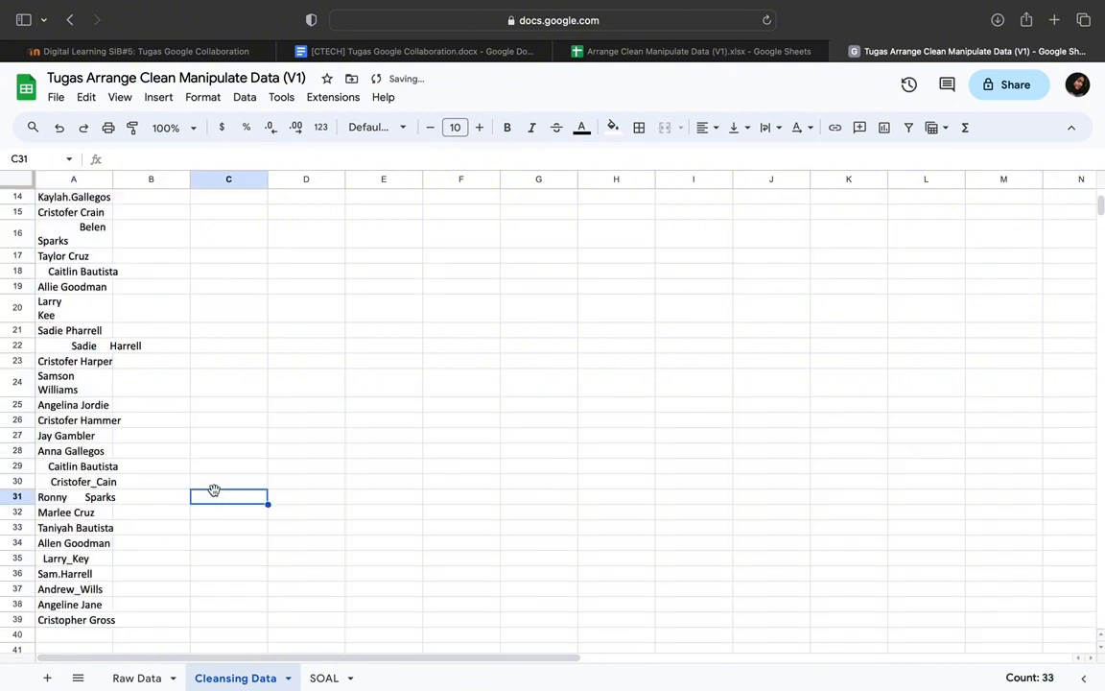
{"action": "scroll", "coordinate": [183, 278], "scroll_direction": "up", "scroll_amount": 5}
Enter =('Raw Data'!B7) in cell B7 and accept the suggested autofill for the rest of the Gender column.
{"action": "left_click", "coordinate": [164, 292]}
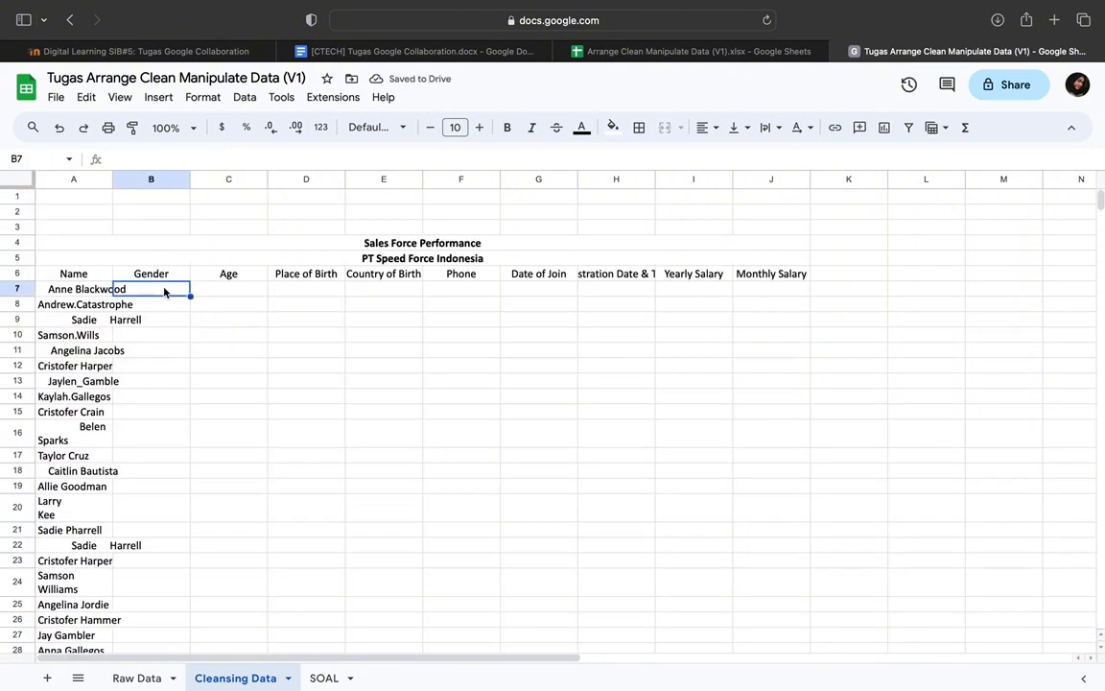
{"action": "left_click", "coordinate": [99, 292]}
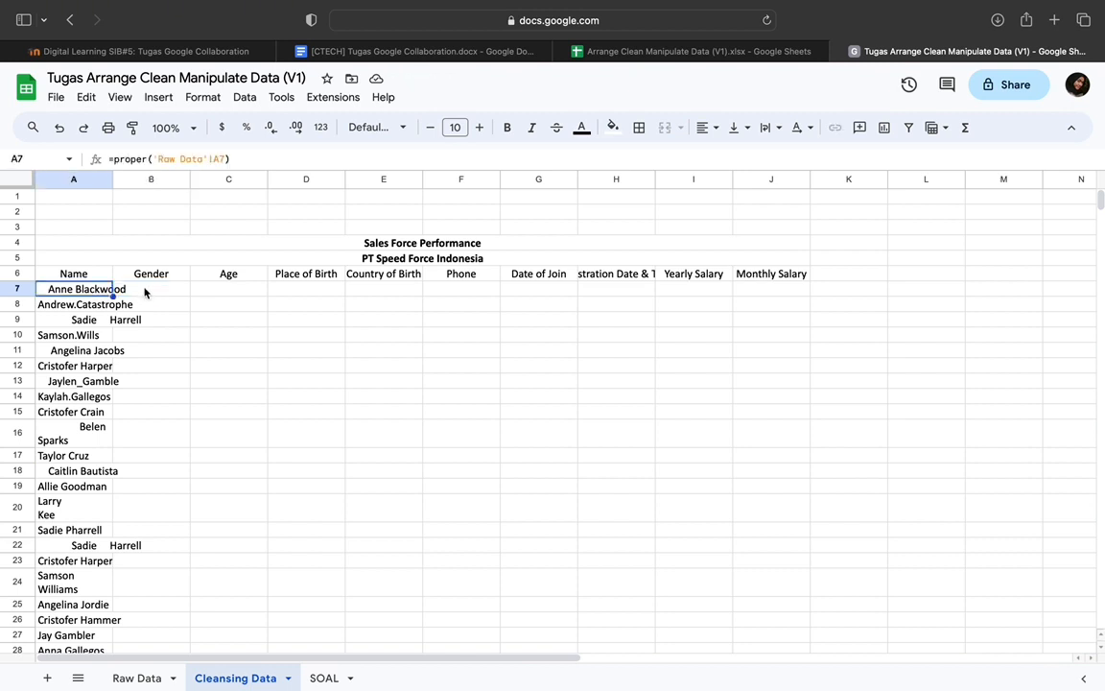
{"action": "left_click", "coordinate": [145, 292]}
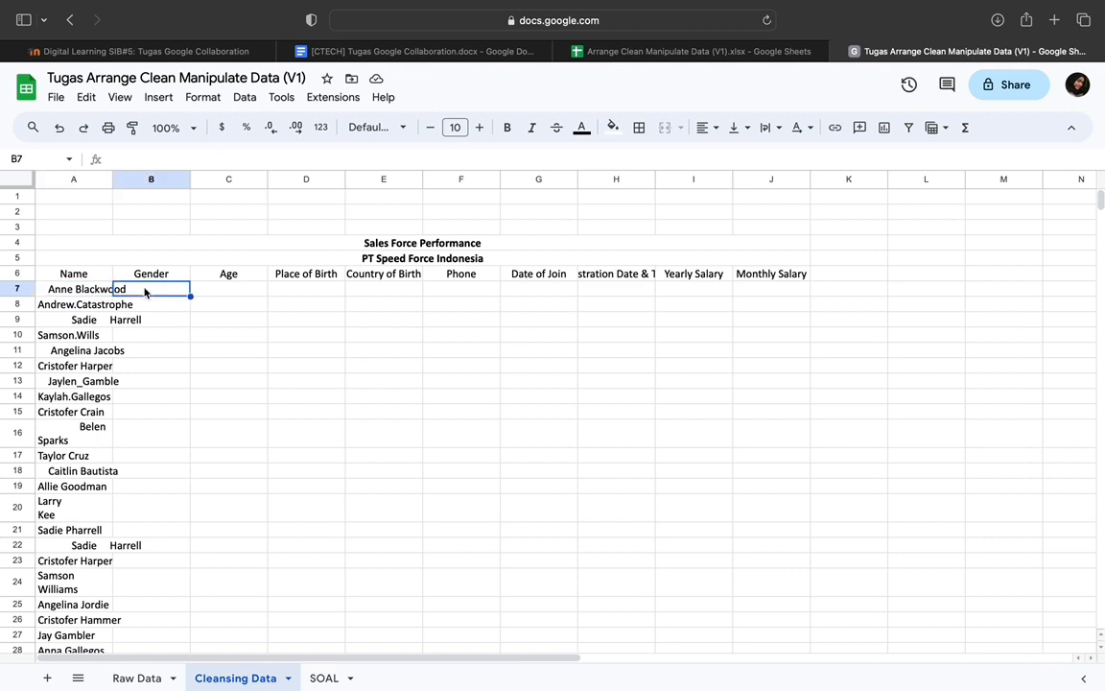
{"action": "type", "text": "=('"}
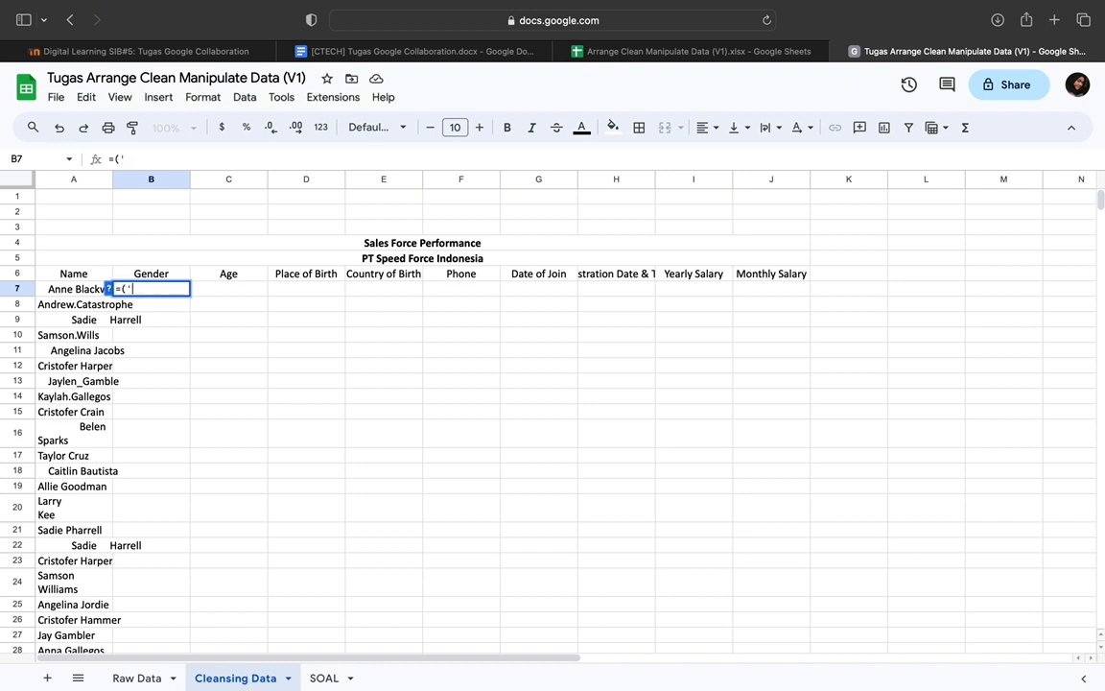
{"action": "type", "text": "Raw Data'!B"}
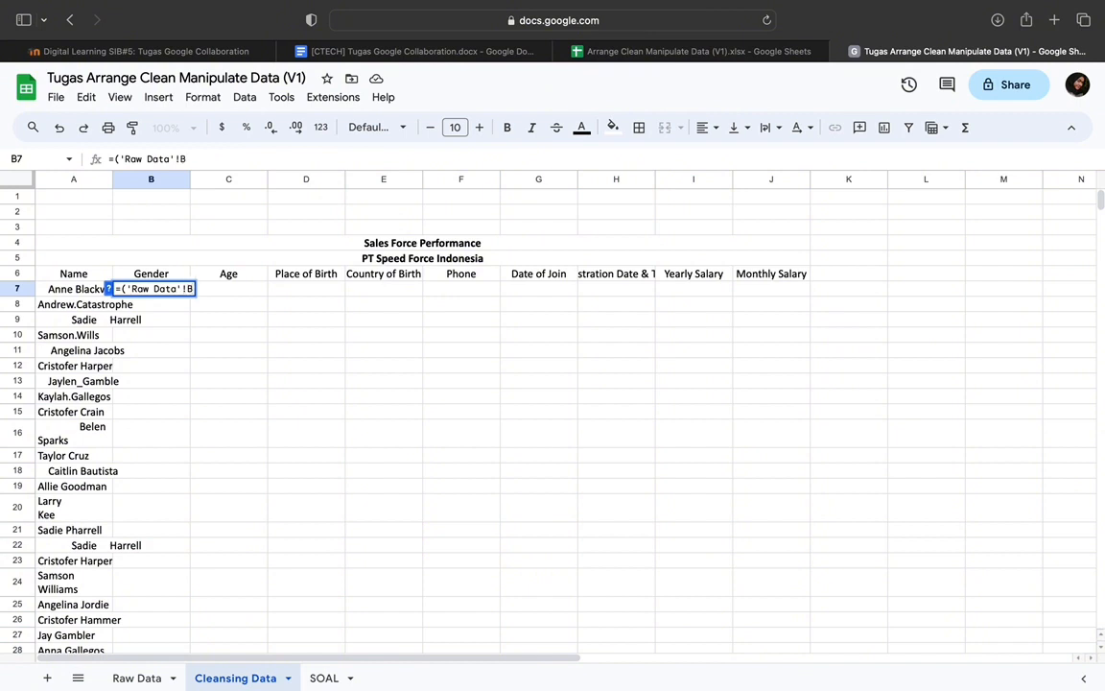
{"action": "type", "text": "7)"}
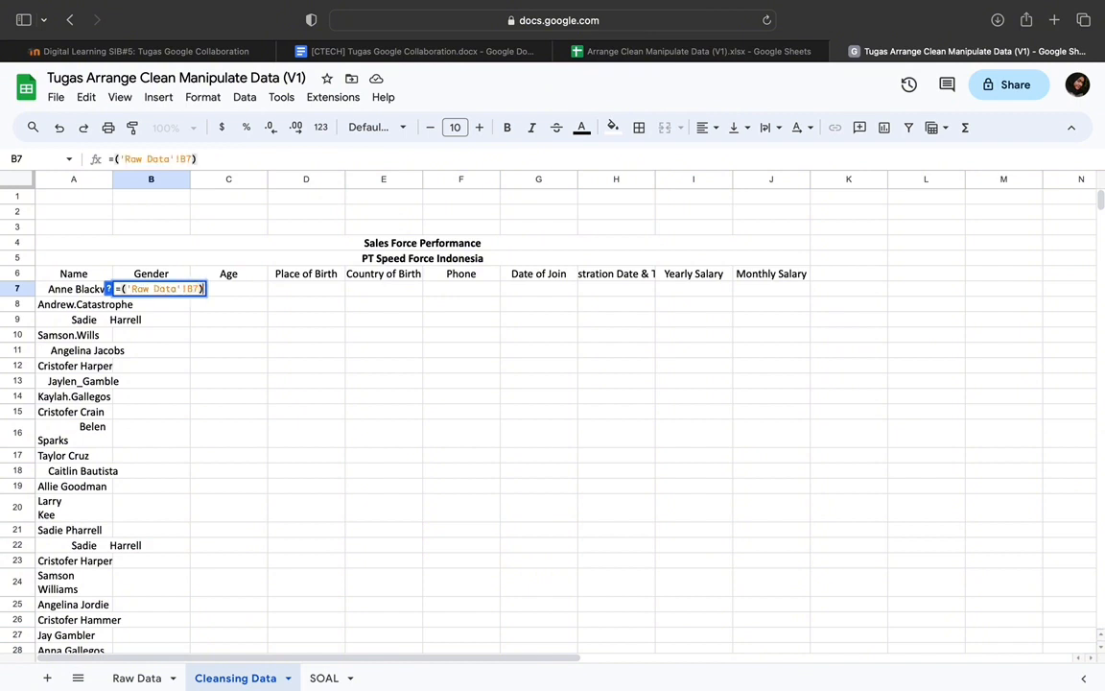
{"action": "key", "text": "Return"}
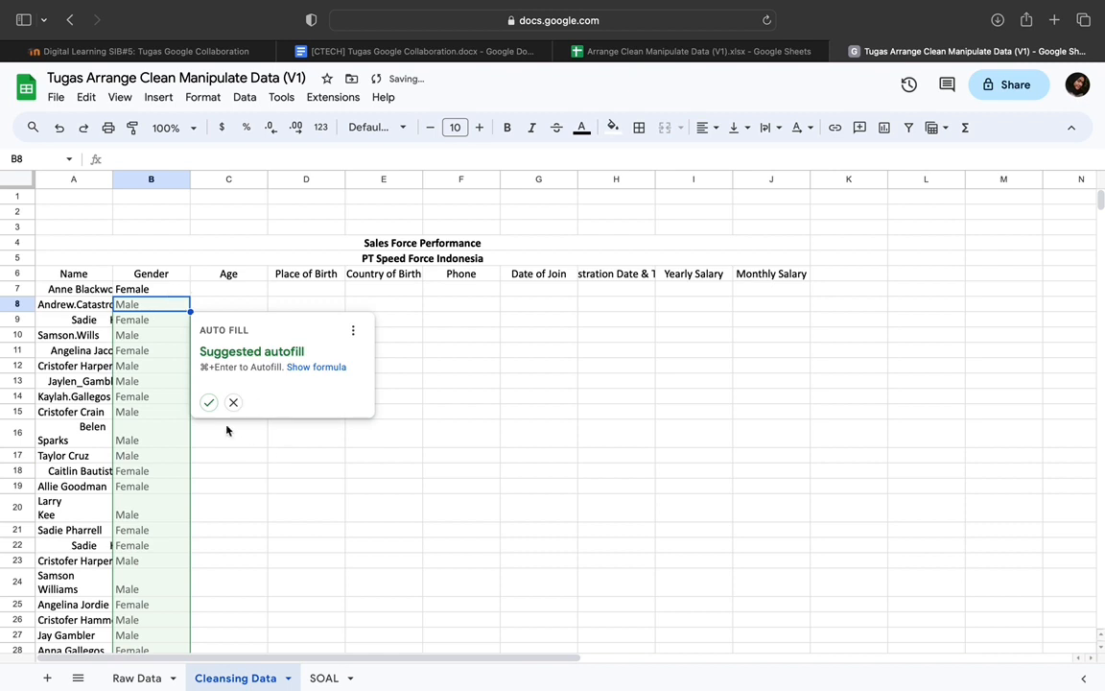
{"action": "left_click", "coordinate": [209, 404]}
Fill the B7 reference formula across to F7 and extend B7:F7 down through row 39.
{"action": "left_click", "coordinate": [169, 292]}
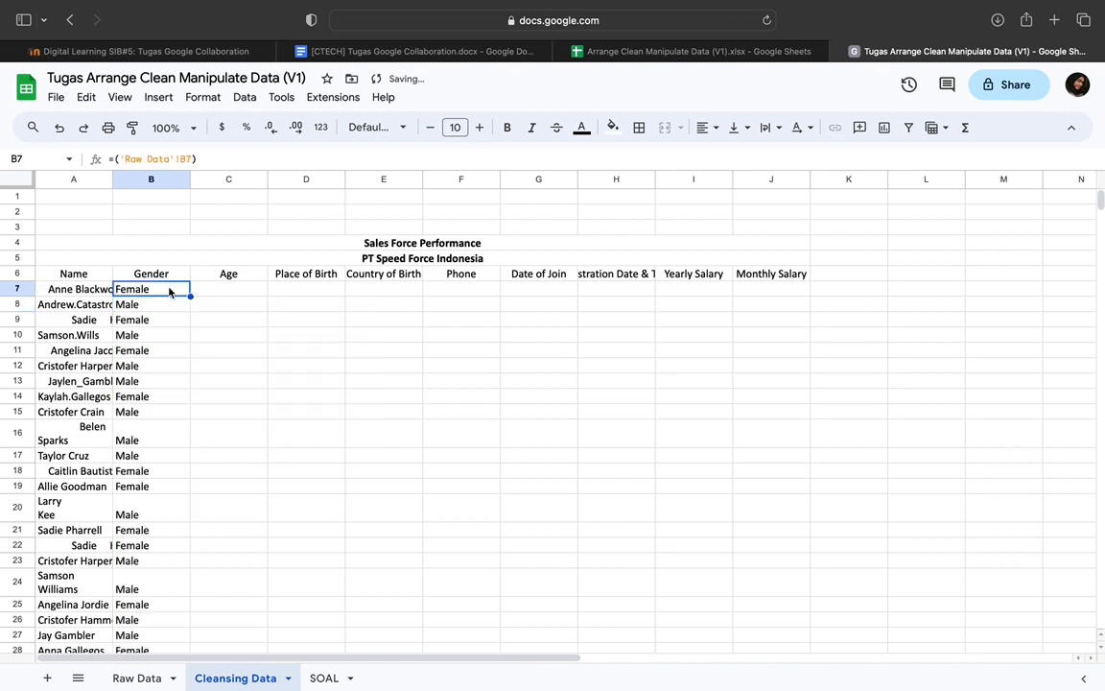
{"action": "left_click_drag", "start_coordinate": [190, 295], "coordinate": [494, 297]}
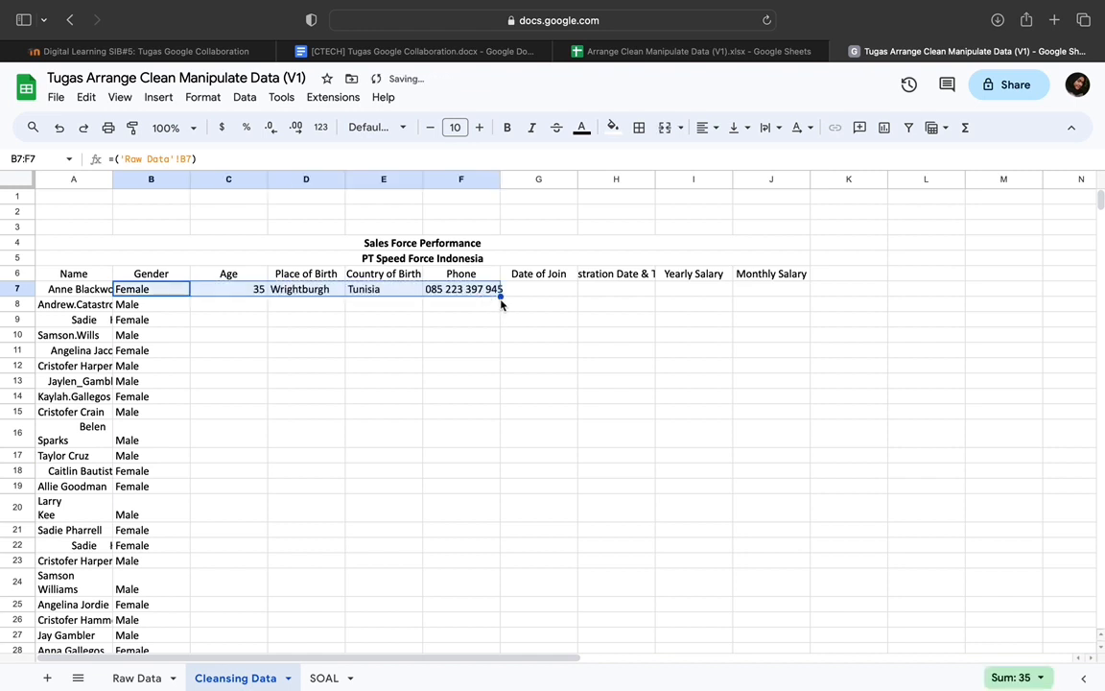
{"action": "left_click_drag", "start_coordinate": [499, 296], "coordinate": [473, 607]}
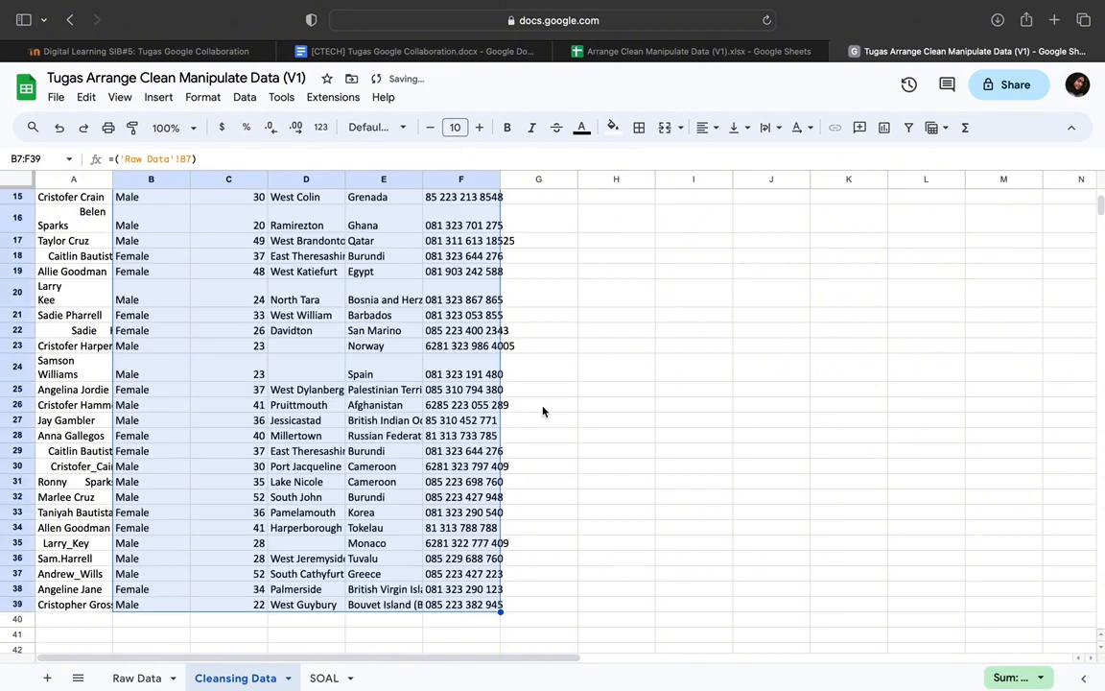
{"action": "left_click", "coordinate": [538, 366]}
{"action": "scroll", "coordinate": [512, 293], "scroll_direction": "up", "scroll_amount": 5}
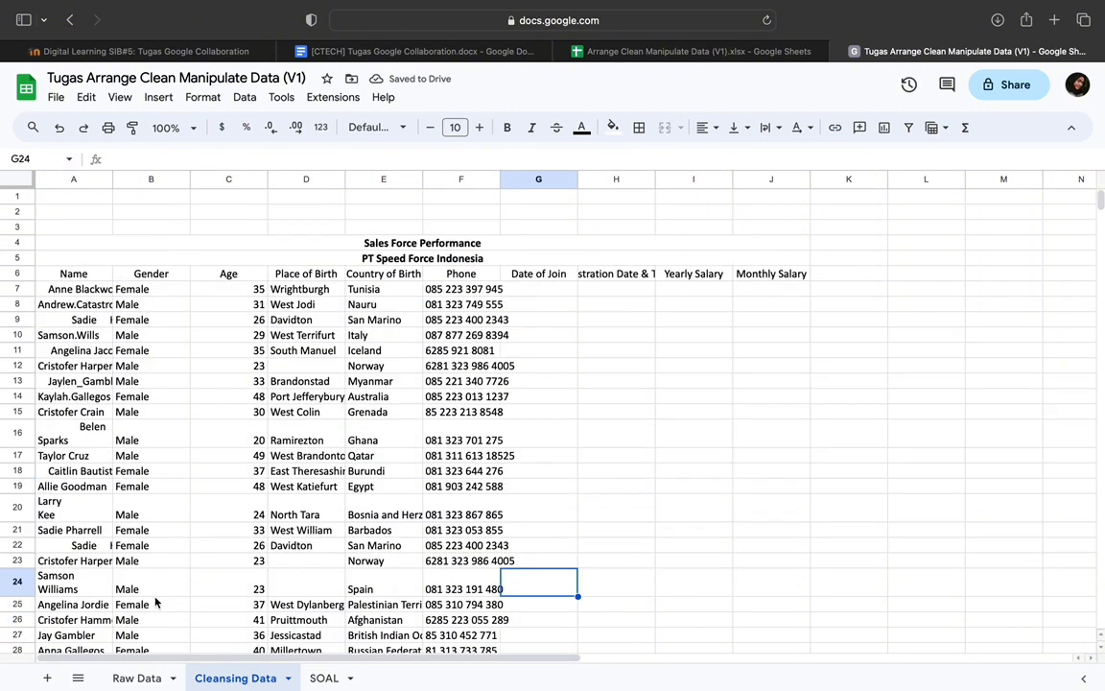
Copy G7:J39 from the Raw Data sheet and paste it into the Cleansing Data sheet starting at G7.
{"action": "left_click", "coordinate": [142, 681]}
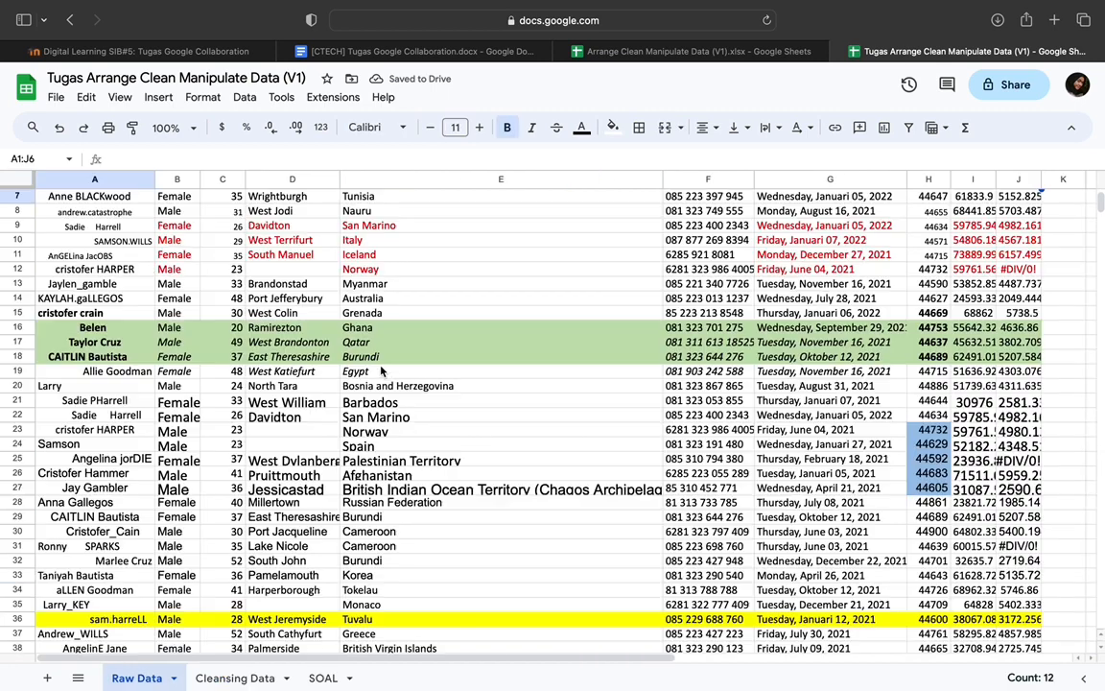
{"action": "scroll", "coordinate": [660, 233], "scroll_direction": "up", "scroll_amount": 2}
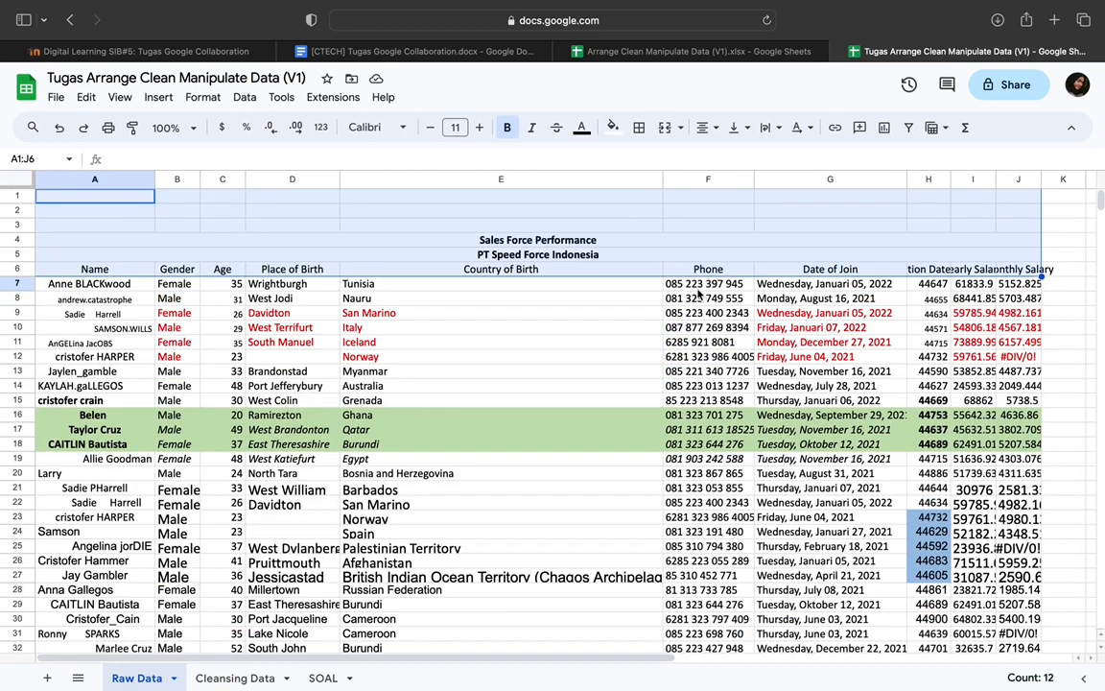
{"action": "left_click", "coordinate": [701, 284]}
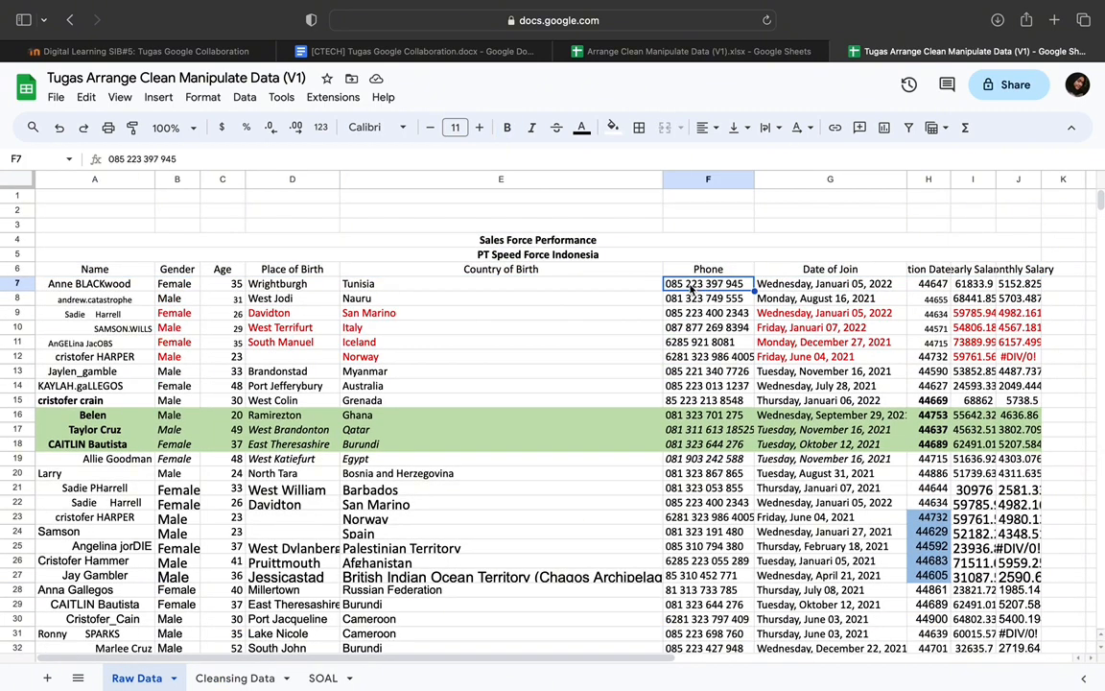
{"action": "left_click_drag", "start_coordinate": [775, 287], "coordinate": [1026, 564]}
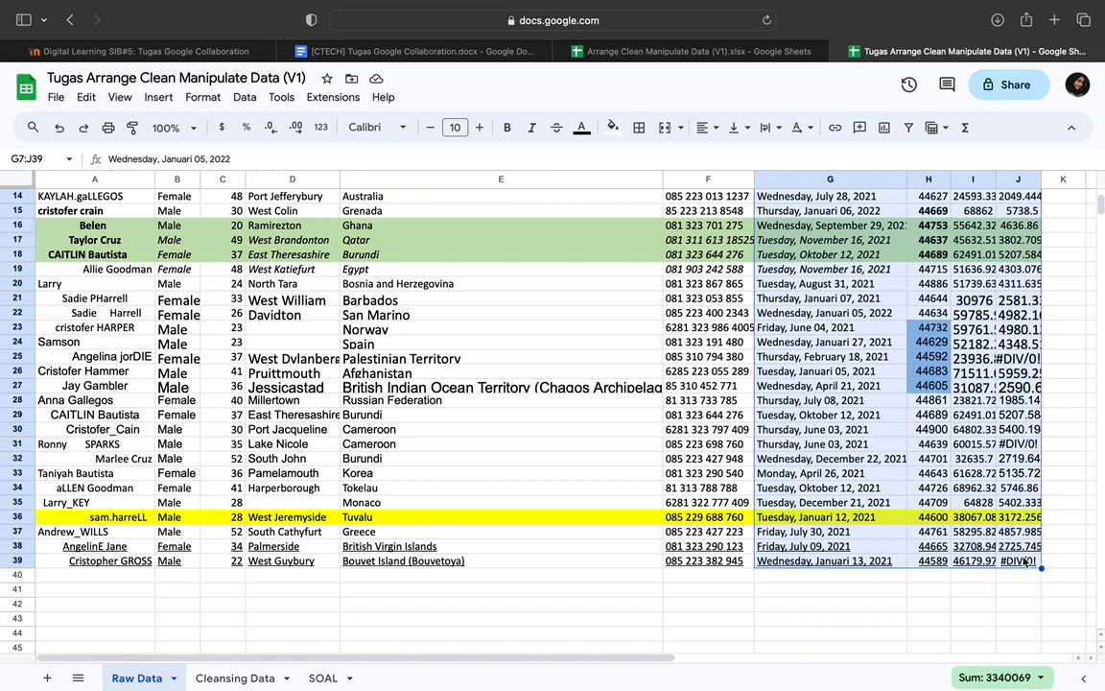
{"action": "left_click", "coordinate": [249, 681]}
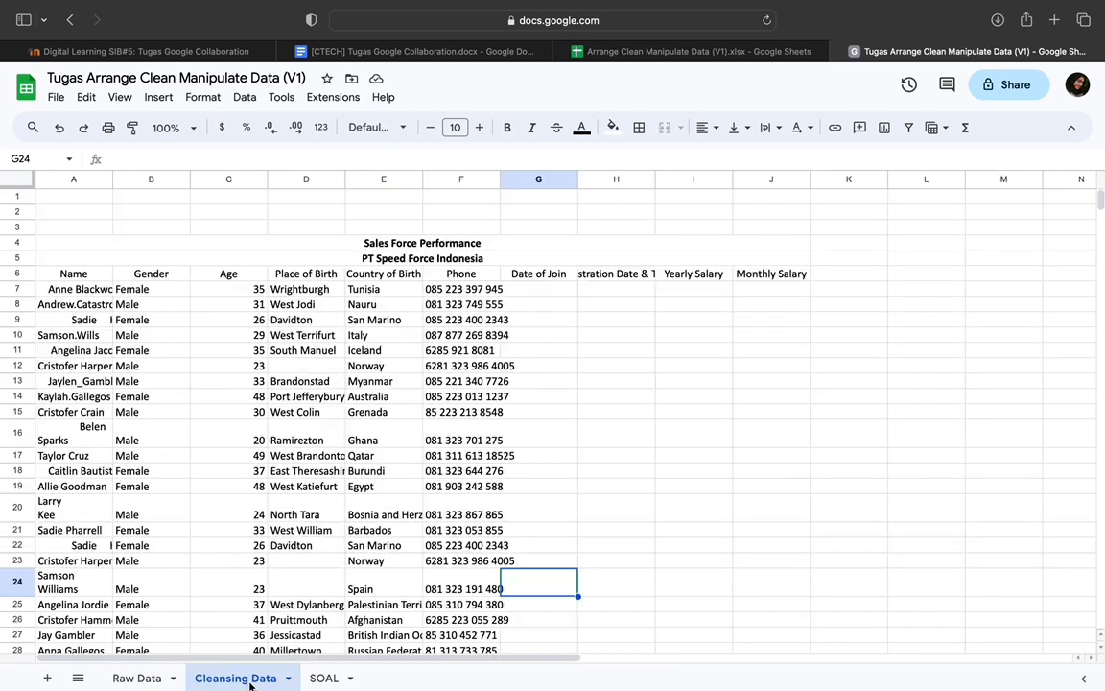
{"action": "left_click", "coordinate": [540, 290]}
{"action": "key", "text": "ctrl+v"}
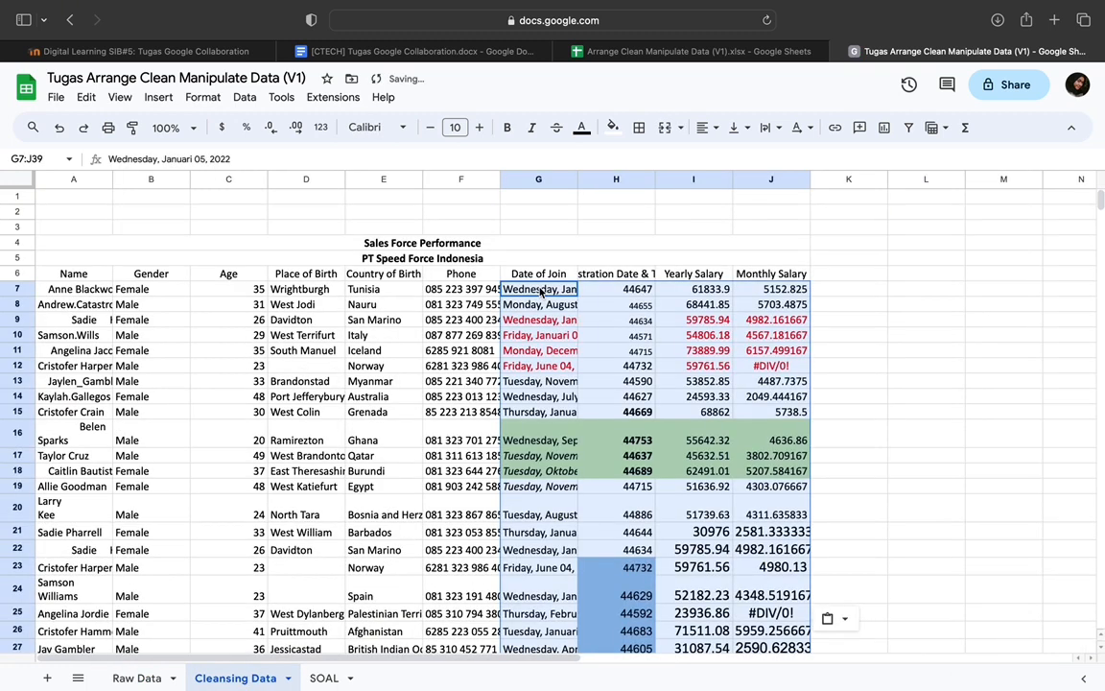
{"action": "left_click", "coordinate": [868, 291]}
Auto-fit the width of all columns on the Cleansing Data sheet to their contents.
{"action": "left_click", "coordinate": [394, 211]}
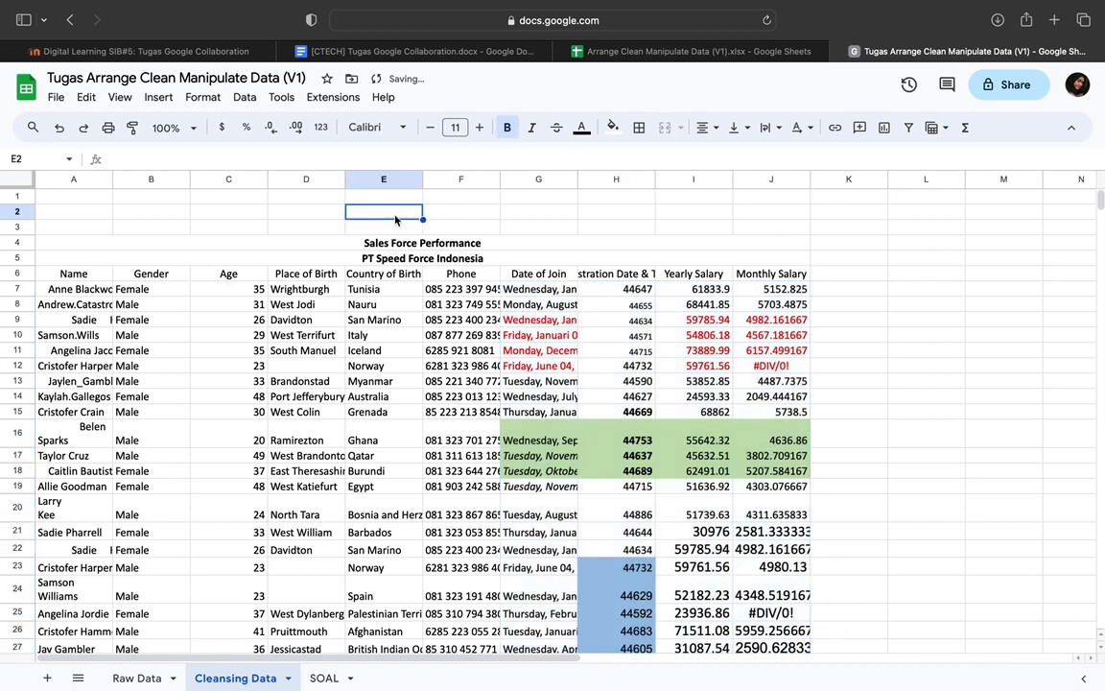
{"action": "key", "text": "ctrl+a"}
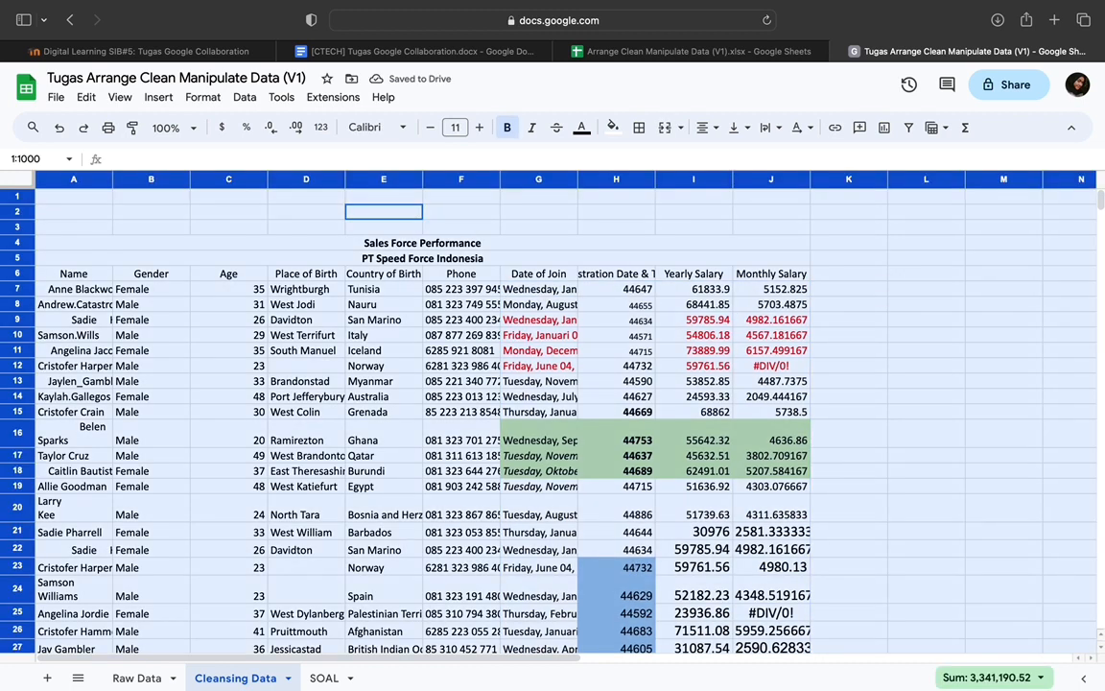
{"action": "double_click", "coordinate": [422, 180]}
{"action": "left_click", "coordinate": [469, 372]}
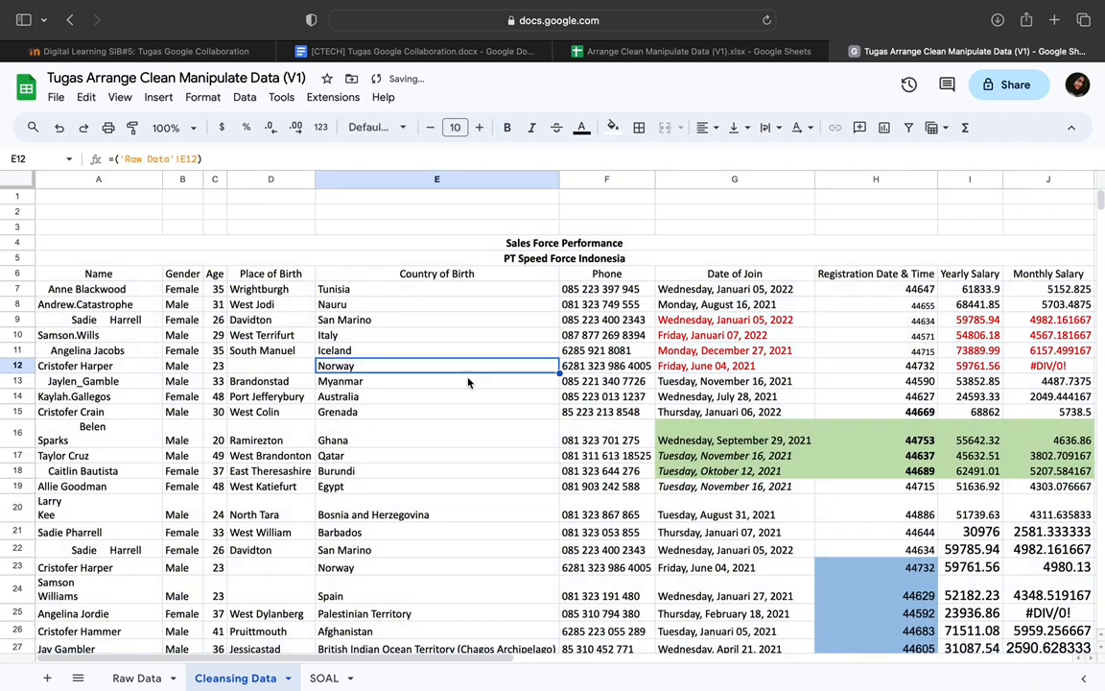
Set the font of the whole table A4:J39 to Arial, size 11.
{"action": "left_click", "coordinate": [400, 387]}
{"action": "key", "text": "ctrl+a"}
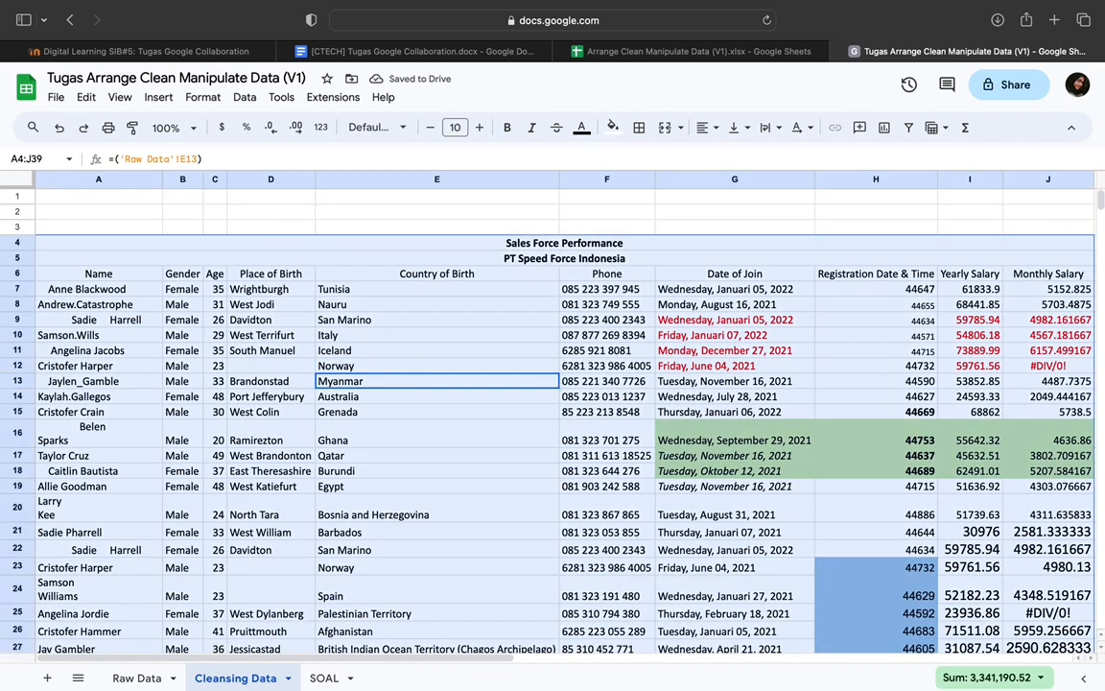
{"action": "left_click", "coordinate": [374, 127]}
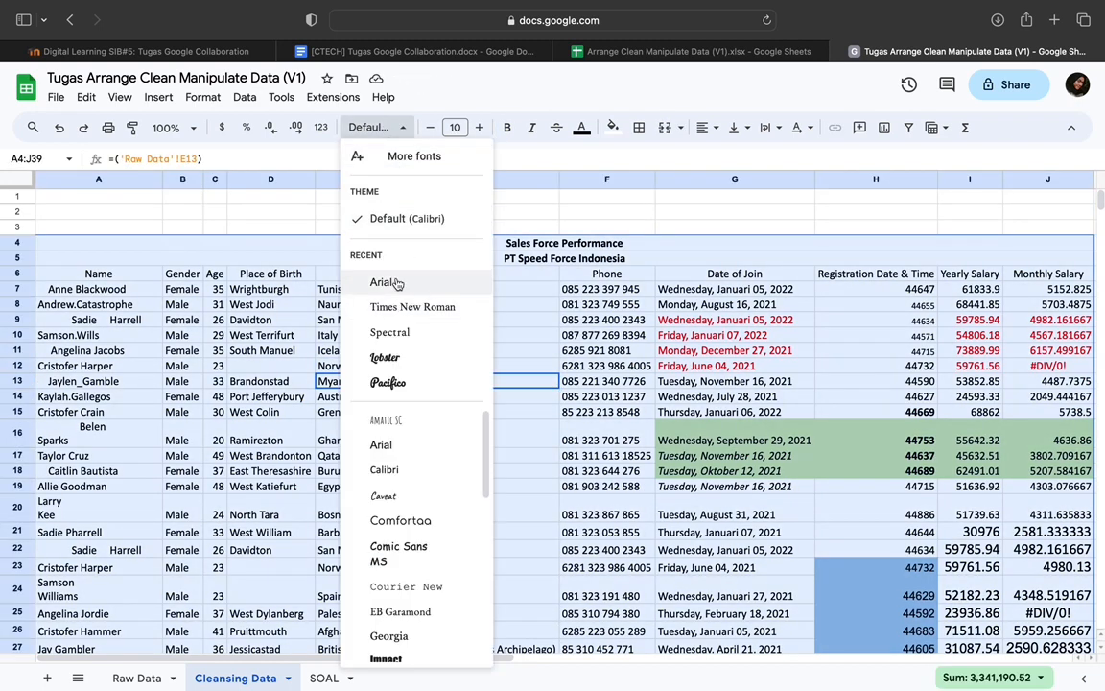
{"action": "left_click", "coordinate": [381, 281]}
{"action": "left_click", "coordinate": [454, 126]}
{"action": "type", "text": "11"}
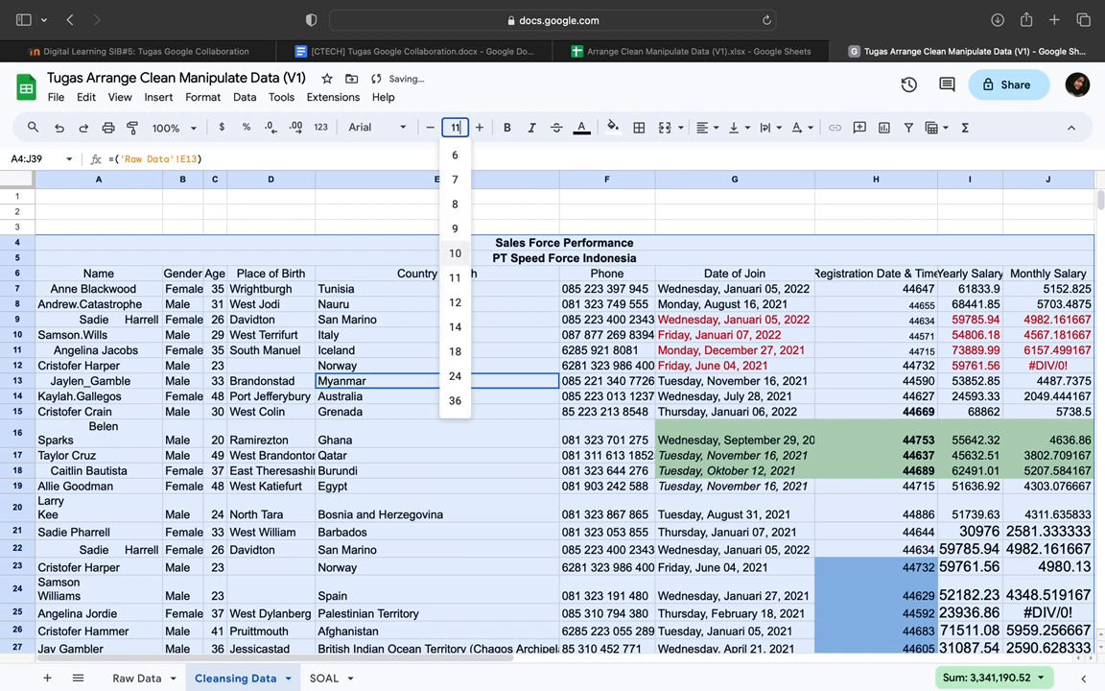
{"action": "key", "text": "Return"}
Set the text colour of the whole table to black and widen the Gender and Age columns.
{"action": "left_click", "coordinate": [581, 126]}
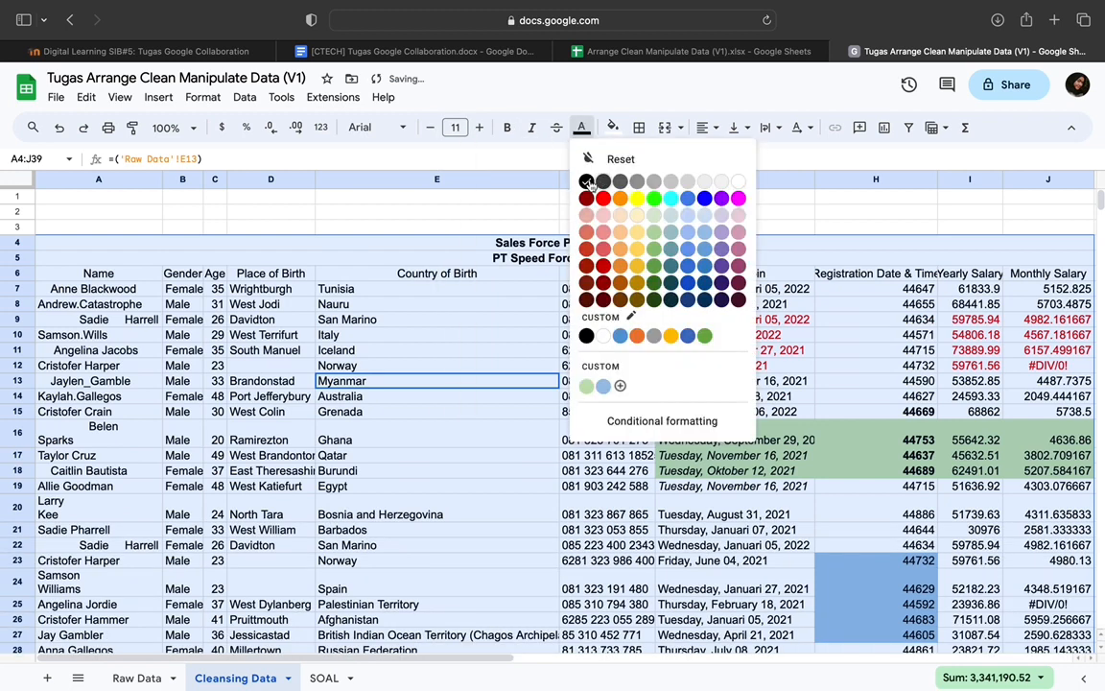
{"action": "left_click", "coordinate": [587, 182]}
{"action": "left_click", "coordinate": [469, 318]}
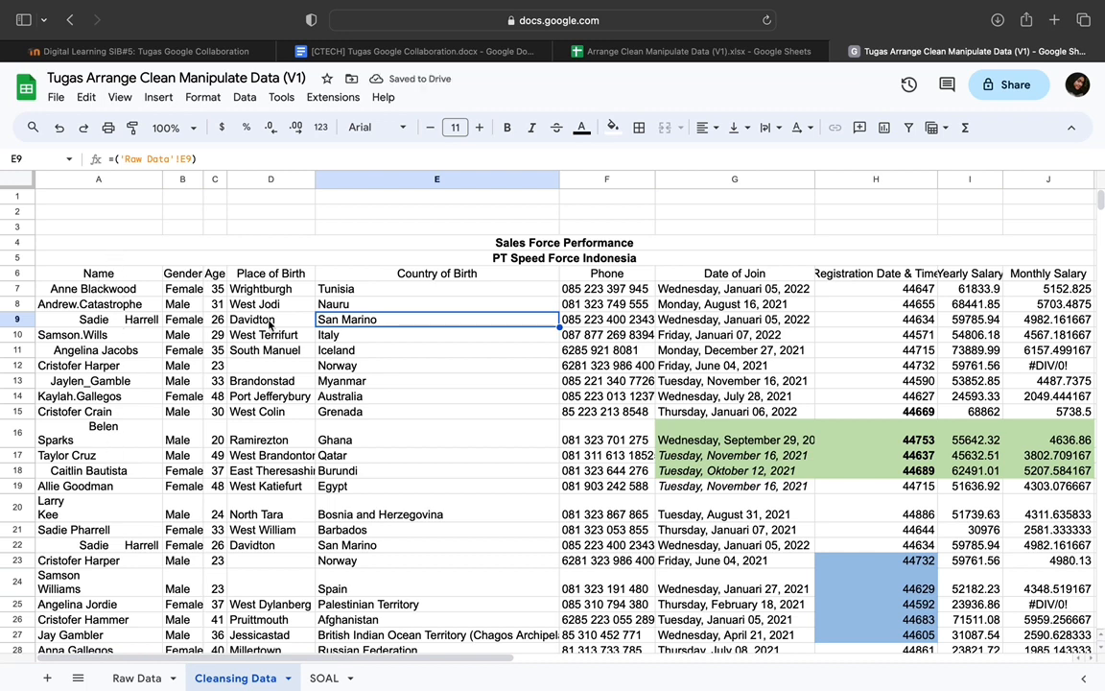
{"action": "left_click", "coordinate": [364, 216]}
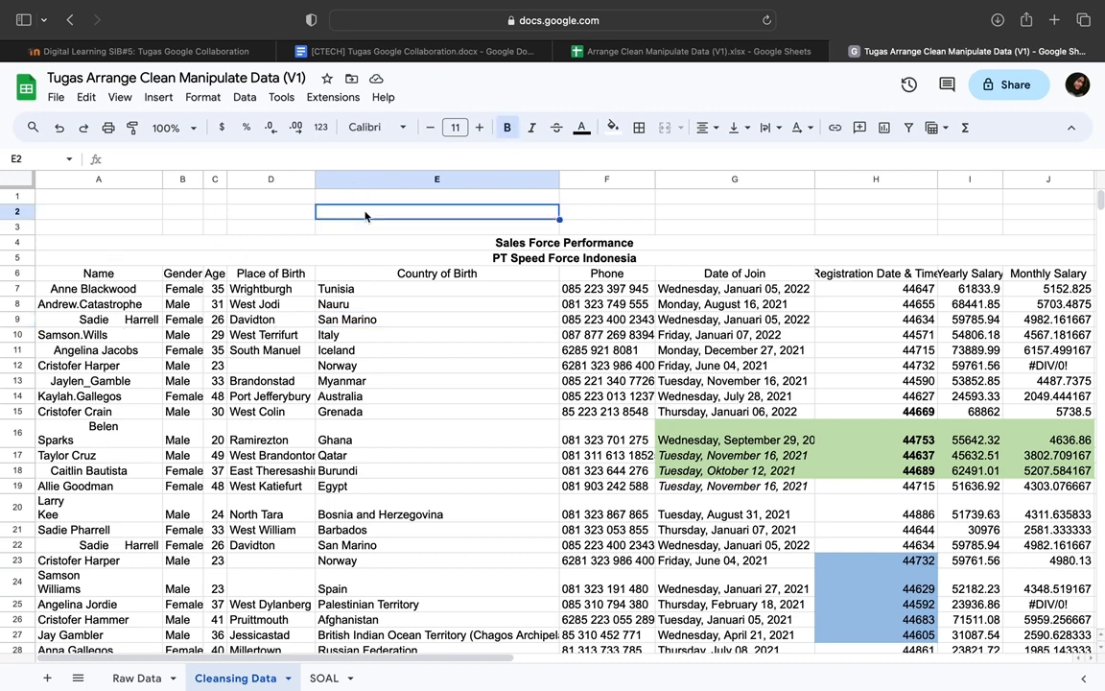
{"action": "left_click_drag", "start_coordinate": [226, 179], "coordinate": [236, 180]}
Check the format rules on the SOAL sheet and apply a custom Day/Month/two-digit Year format to the Date of Join column in Cleansing Data.
{"action": "left_click", "coordinate": [326, 678]}
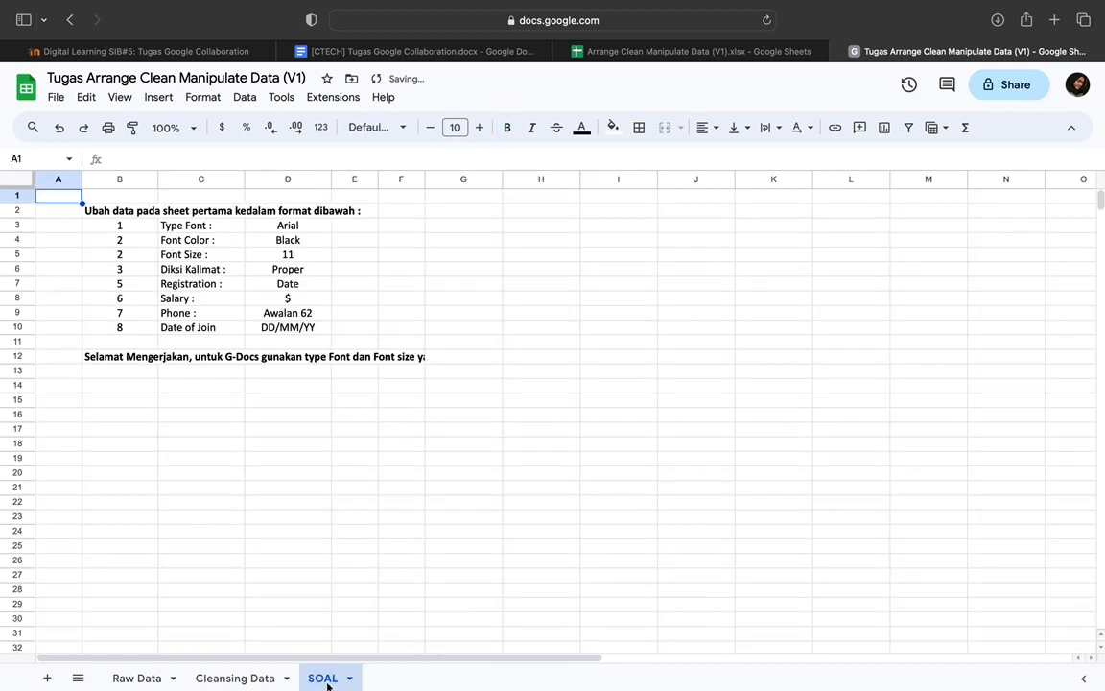
{"action": "left_click", "coordinate": [299, 274]}
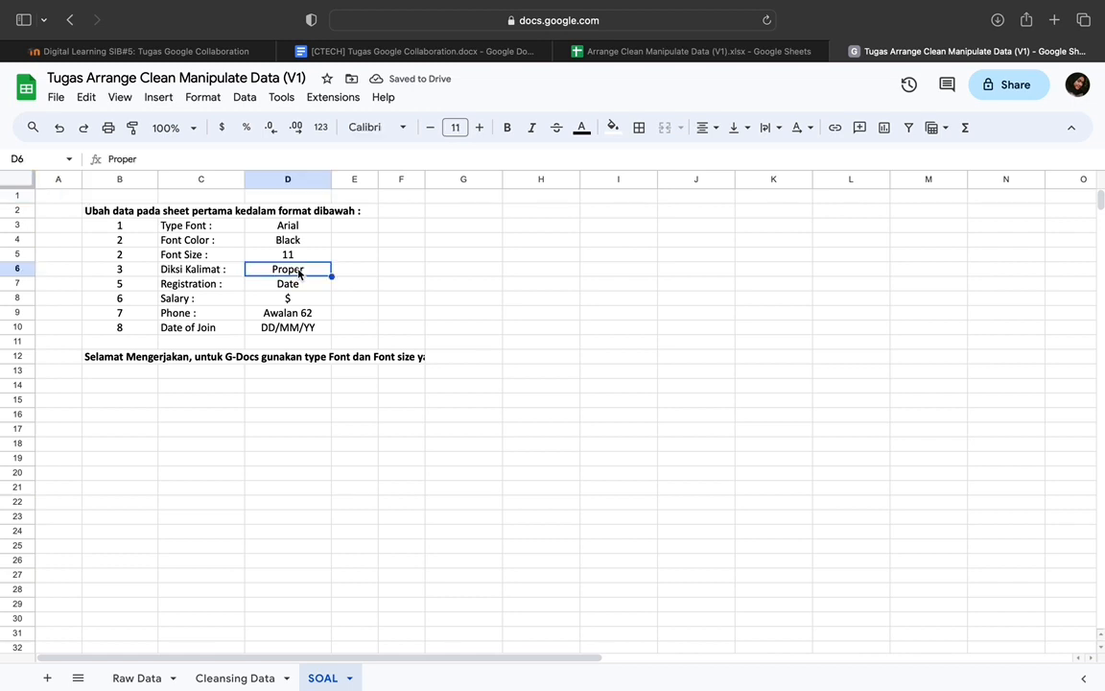
{"action": "left_click", "coordinate": [303, 286]}
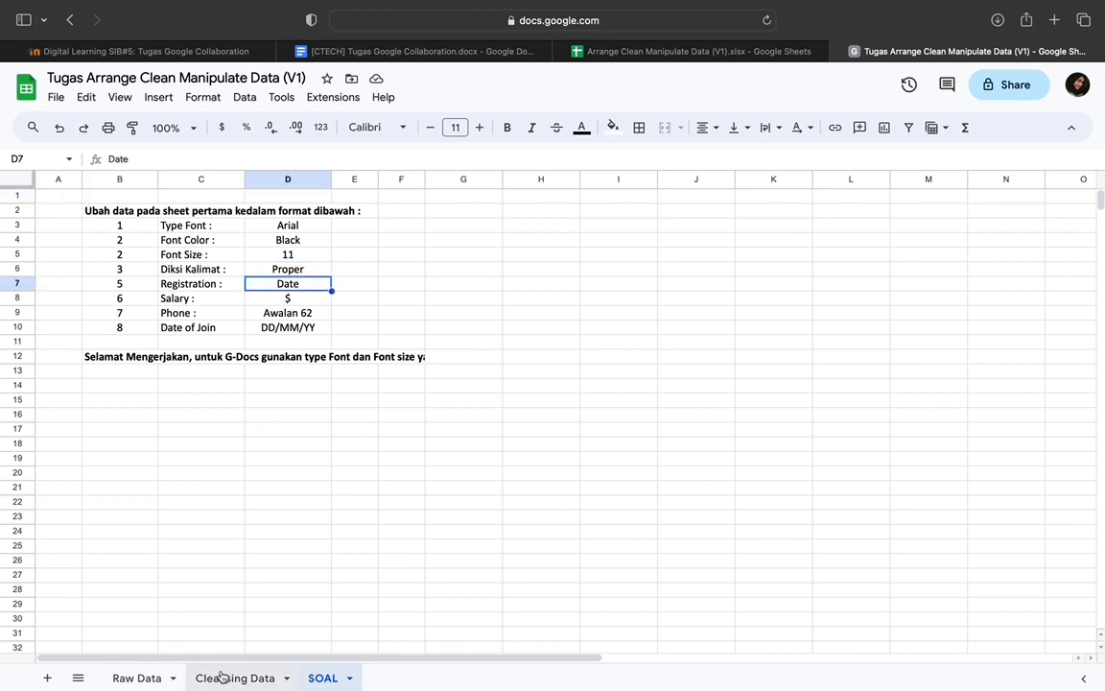
{"action": "left_click", "coordinate": [221, 676]}
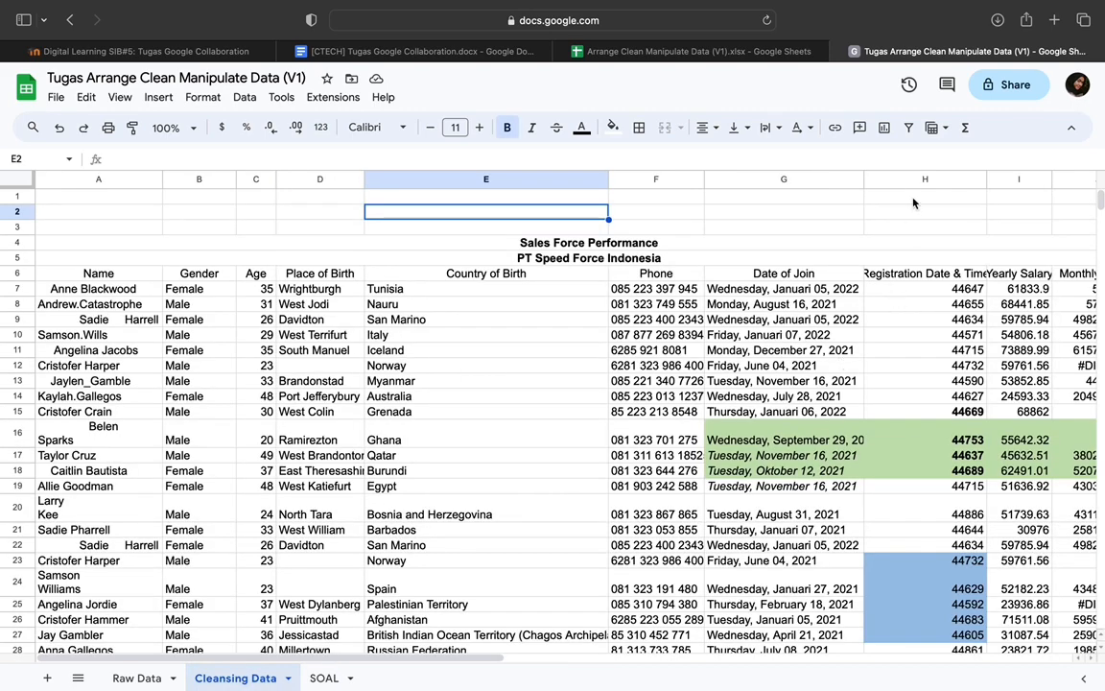
{"action": "left_click", "coordinate": [912, 179]}
{"action": "left_click", "coordinate": [758, 179]}
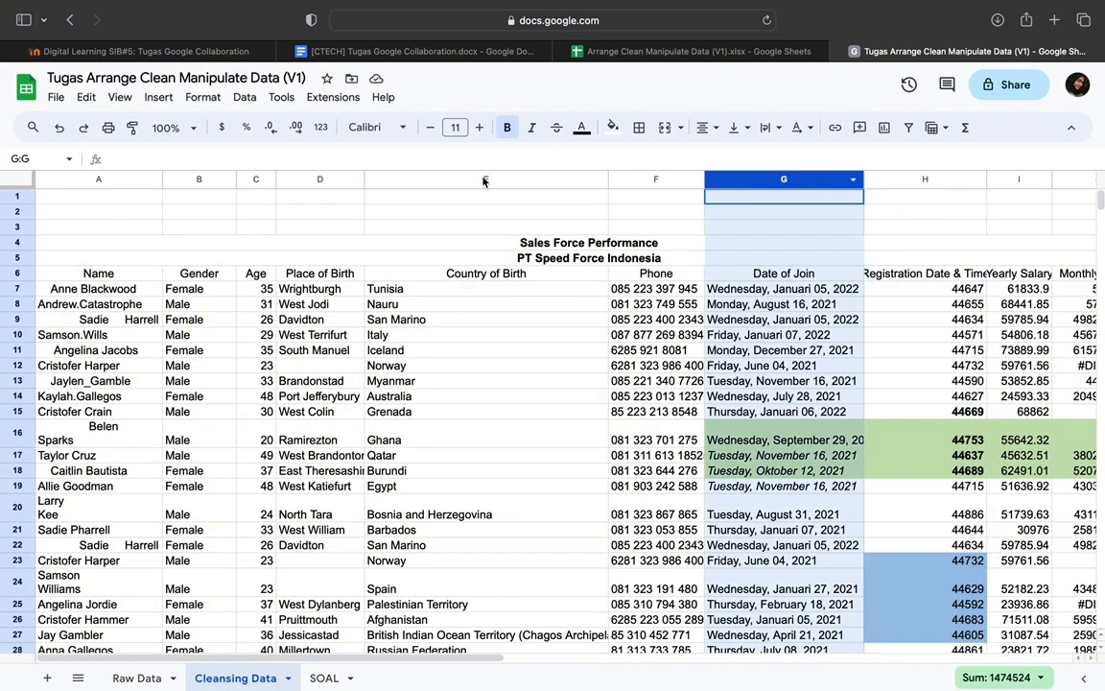
{"action": "left_click", "coordinate": [202, 97]}
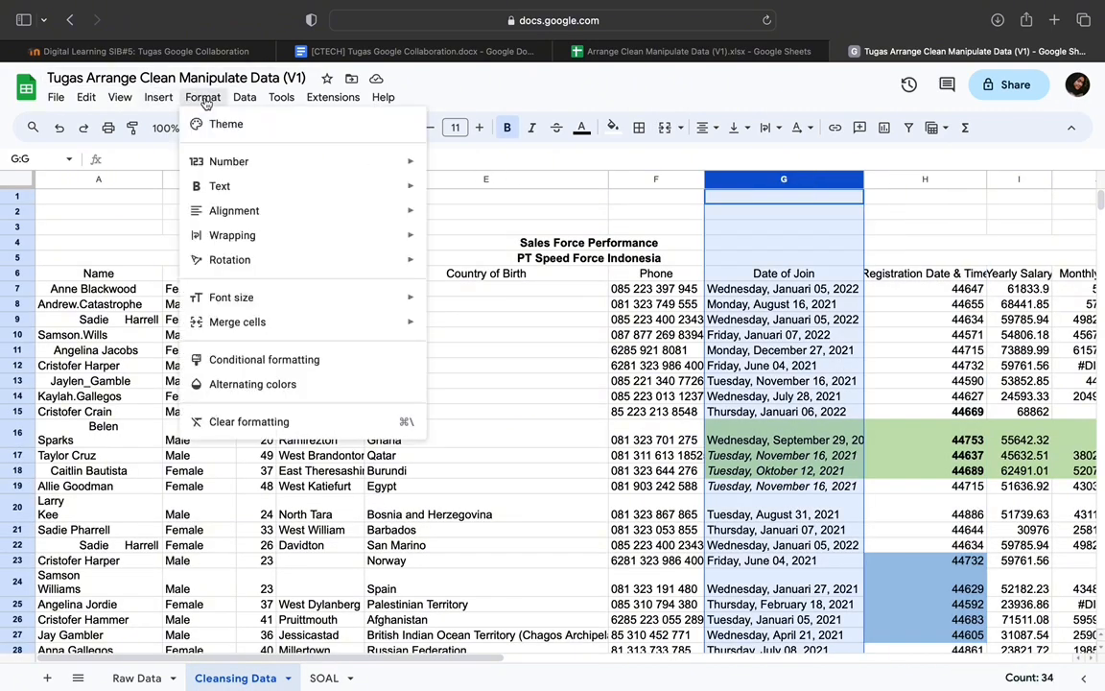
{"action": "mouse_move", "coordinate": [236, 173]}
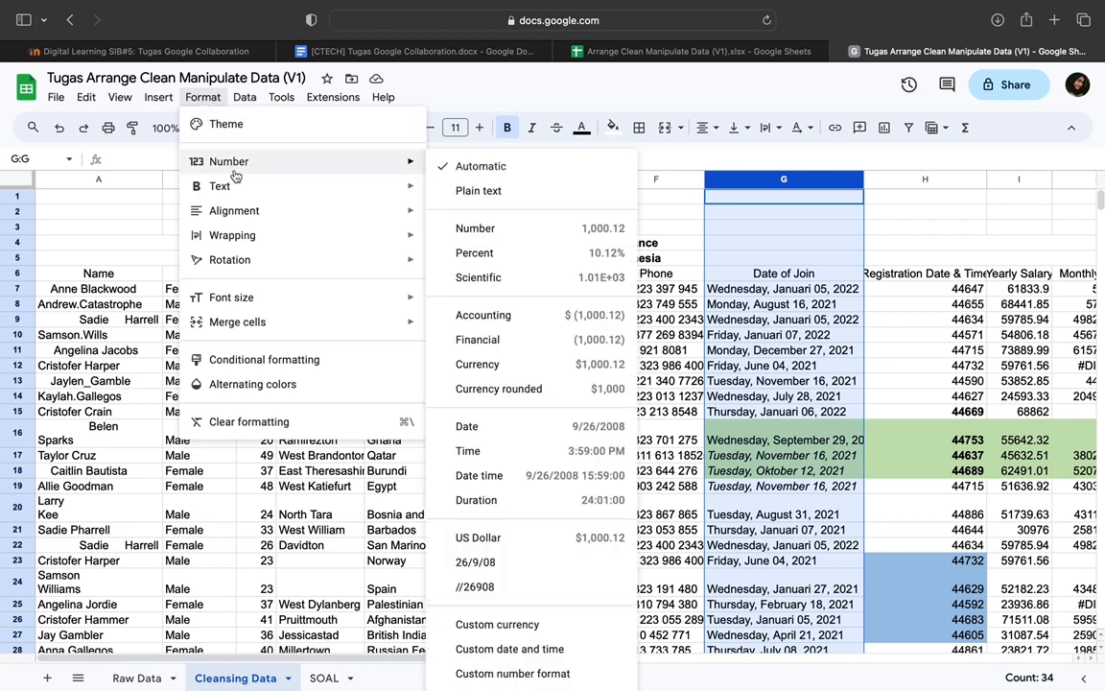
{"action": "left_click", "coordinate": [496, 650]}
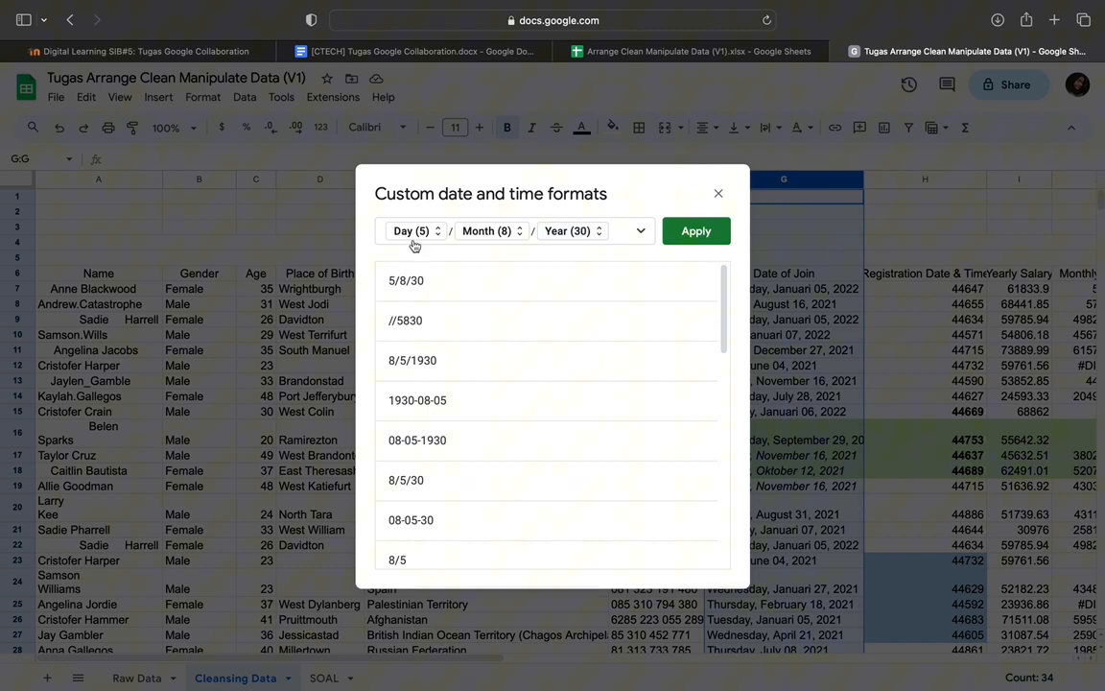
{"action": "left_click", "coordinate": [714, 232]}
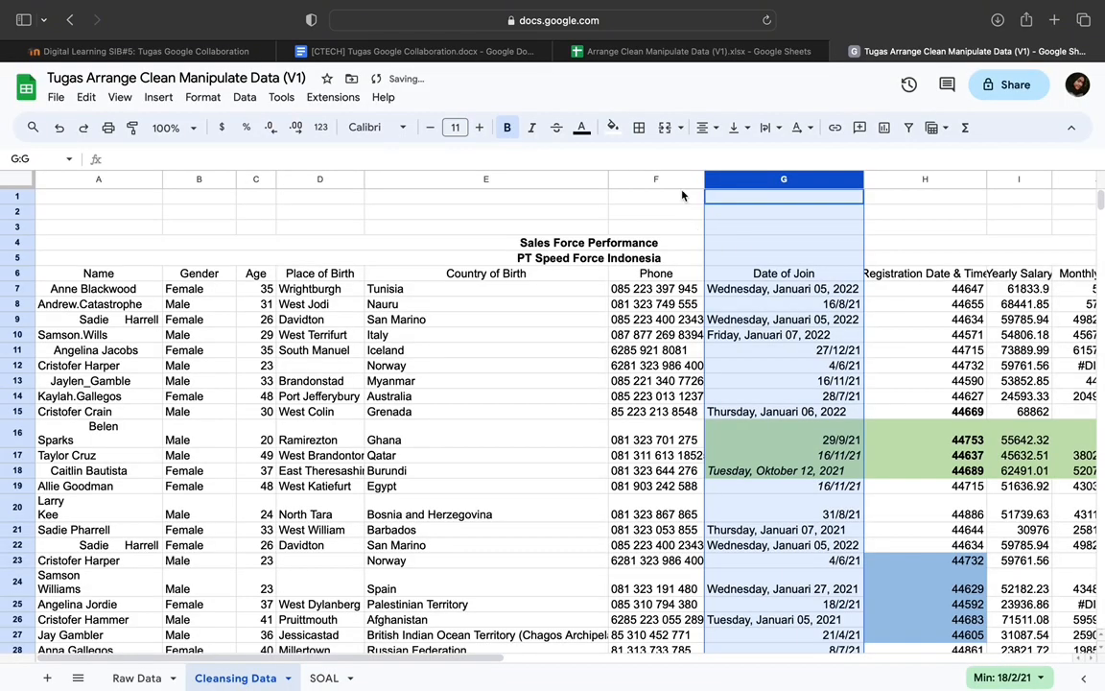
Replace all occurrences of "Januari" with "January" in the Date of Join column.
{"action": "left_click", "coordinate": [87, 98]}
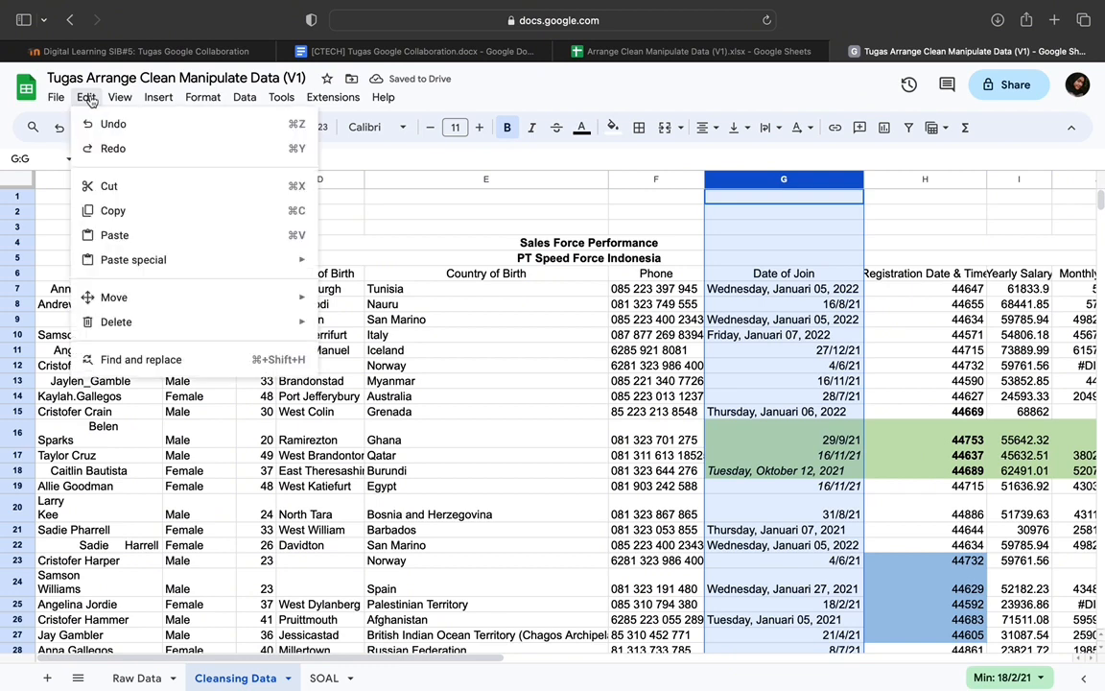
{"action": "left_click", "coordinate": [141, 360]}
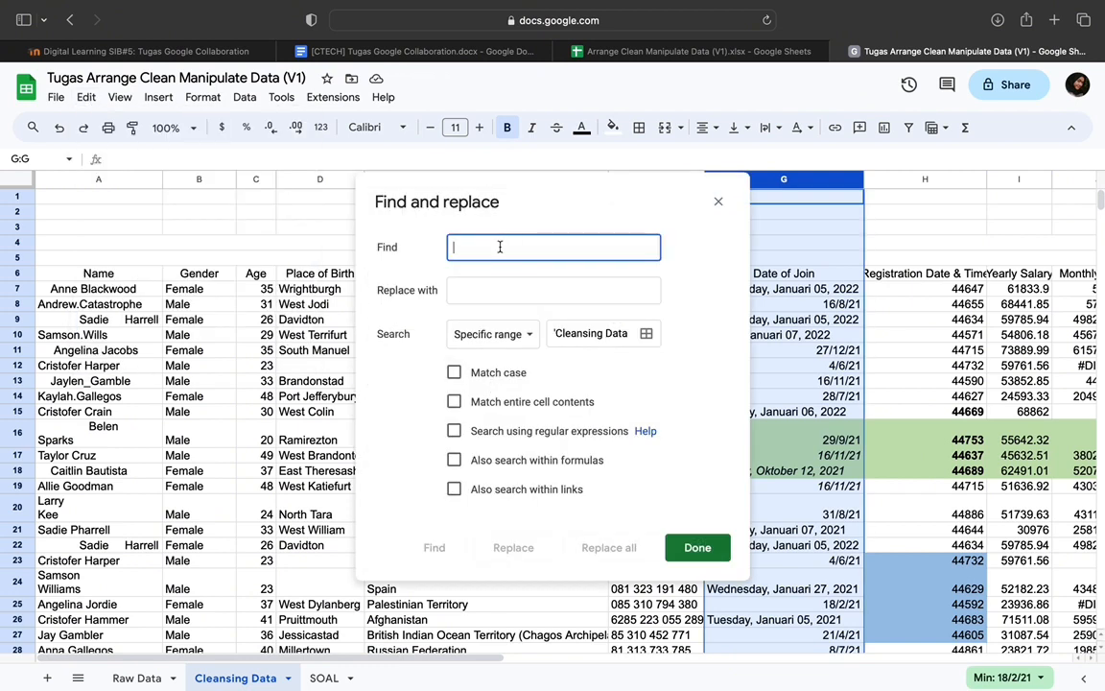
{"action": "type", "text": "Janua"}
{"action": "type", "text": "ri"}
{"action": "left_click", "coordinate": [501, 286]}
{"action": "type", "text": "Janu"}
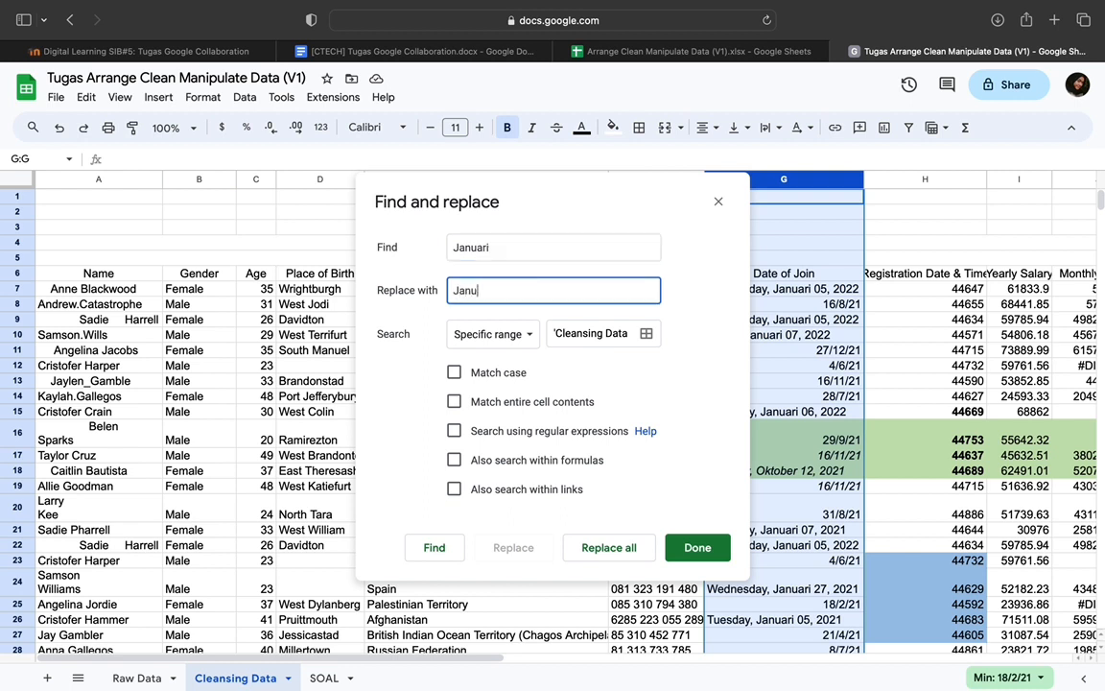
{"action": "type", "text": "ary"}
{"action": "left_click", "coordinate": [608, 547]}
Replace all occurrences of "Oktober" with "October" in the Date of Join column and close Find and replace.
{"action": "double_click", "coordinate": [468, 247]}
{"action": "key", "text": "BackSpace"}
{"action": "type", "text": "Oktober"}
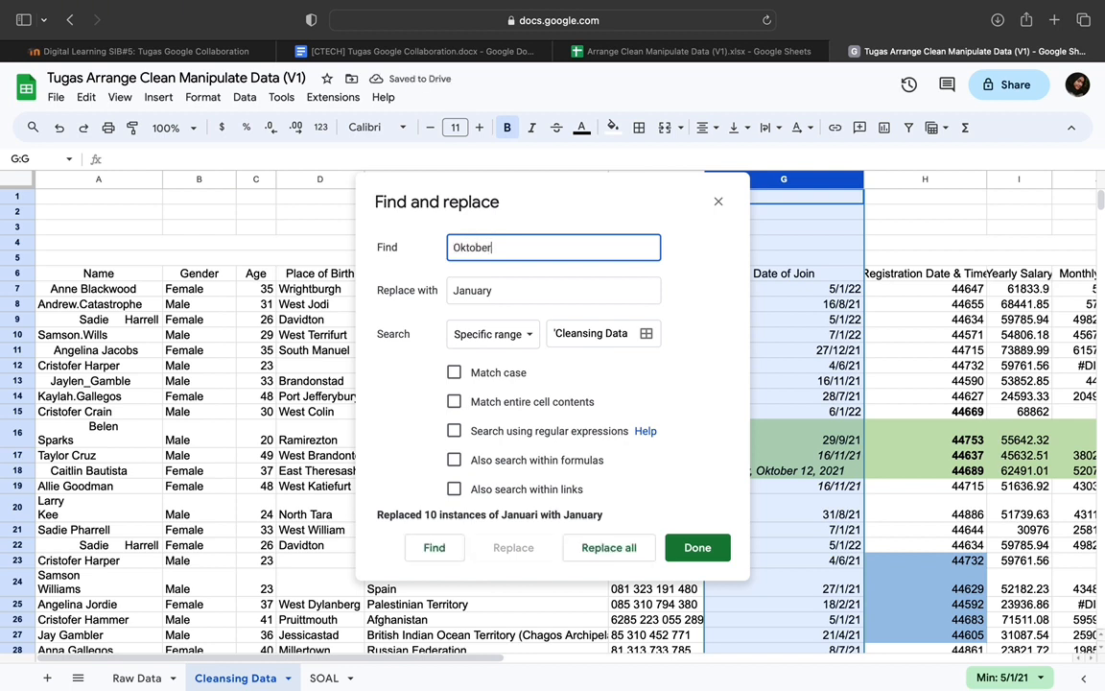
{"action": "left_click", "coordinate": [496, 299]}
{"action": "left_click_drag", "start_coordinate": [503, 290], "coordinate": [395, 288]}
{"action": "type", "text": "October"}
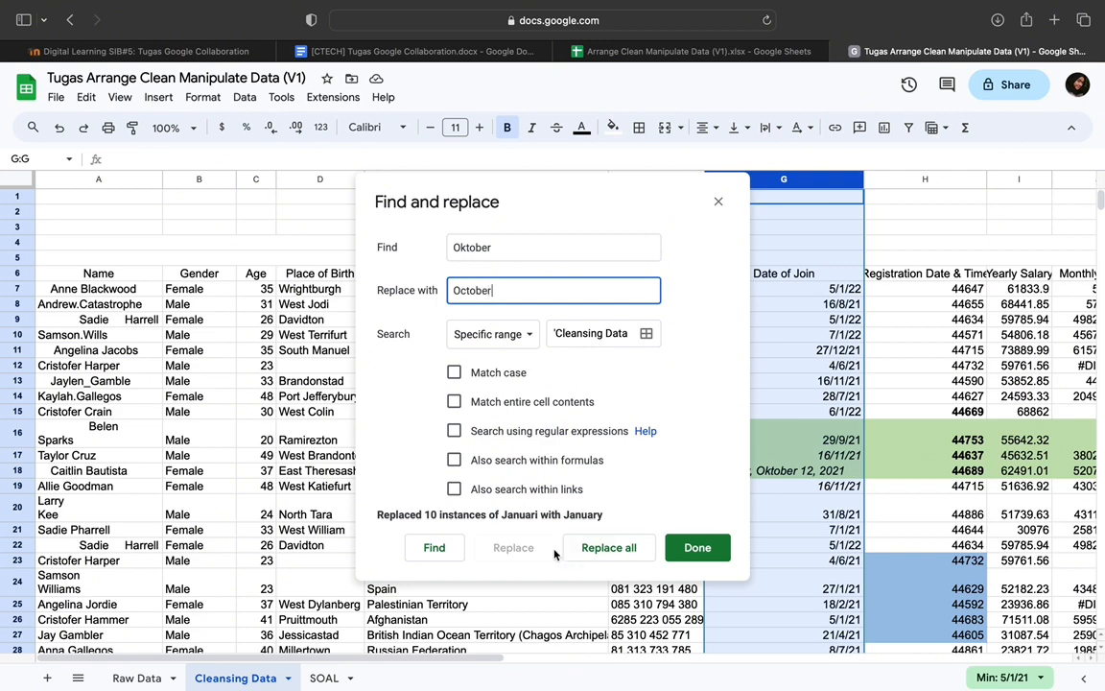
{"action": "left_click", "coordinate": [608, 547]}
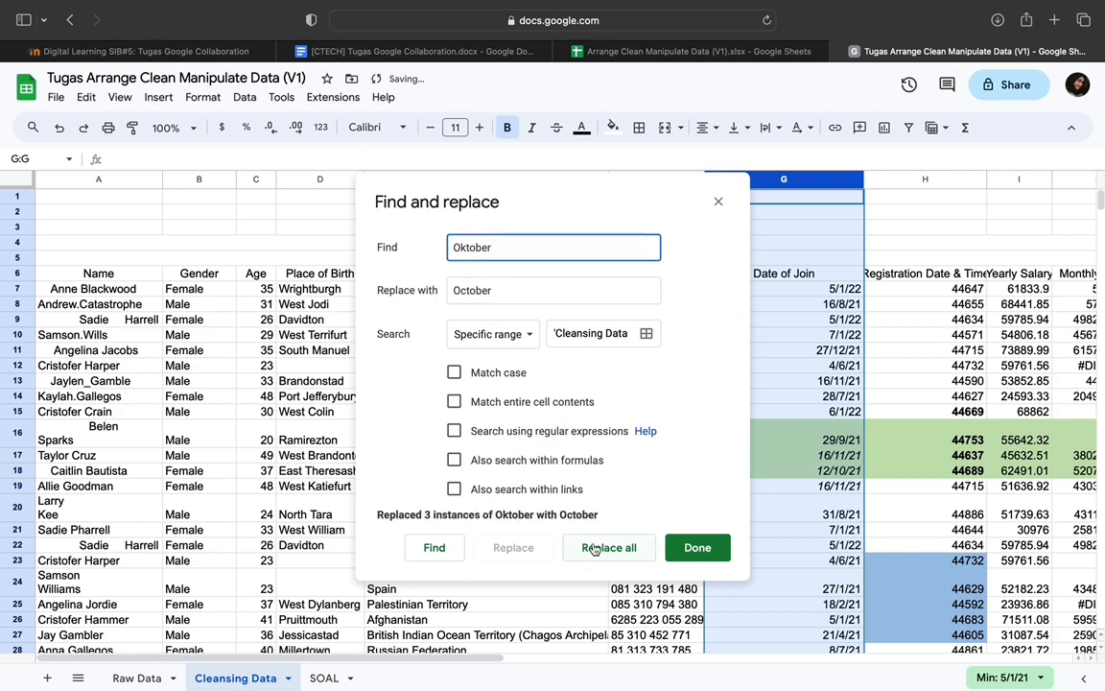
{"action": "left_click", "coordinate": [708, 546]}
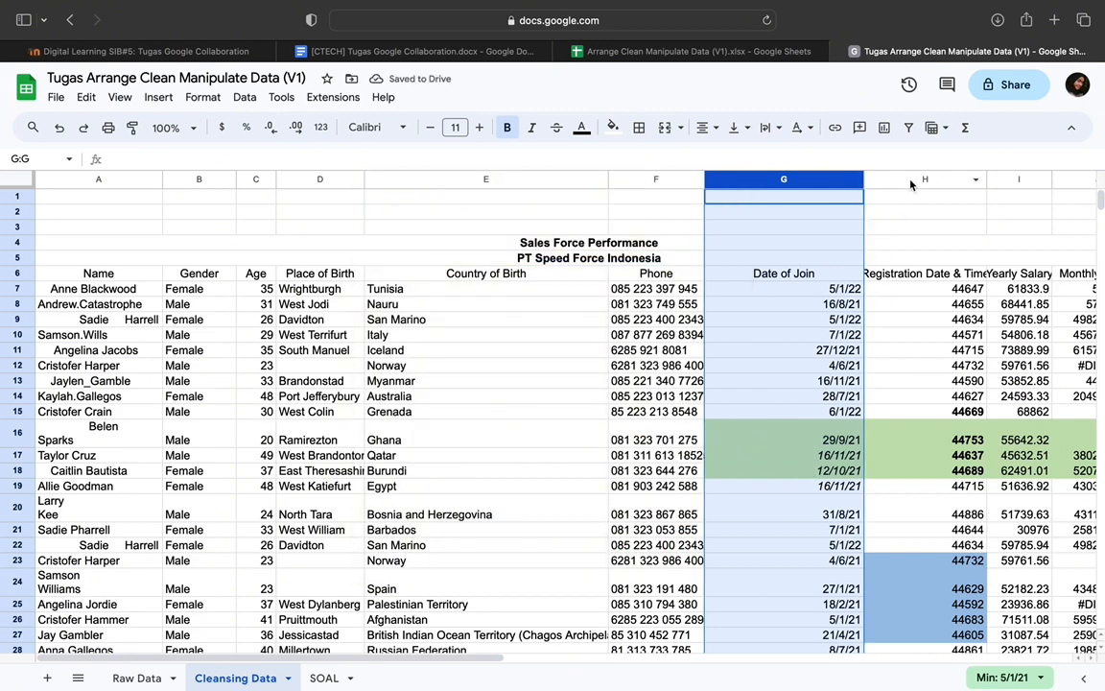
Apply the custom Day/Month/two-digit Year format to the Registration Date & Time column.
{"action": "left_click", "coordinate": [910, 184]}
{"action": "left_click", "coordinate": [204, 97]}
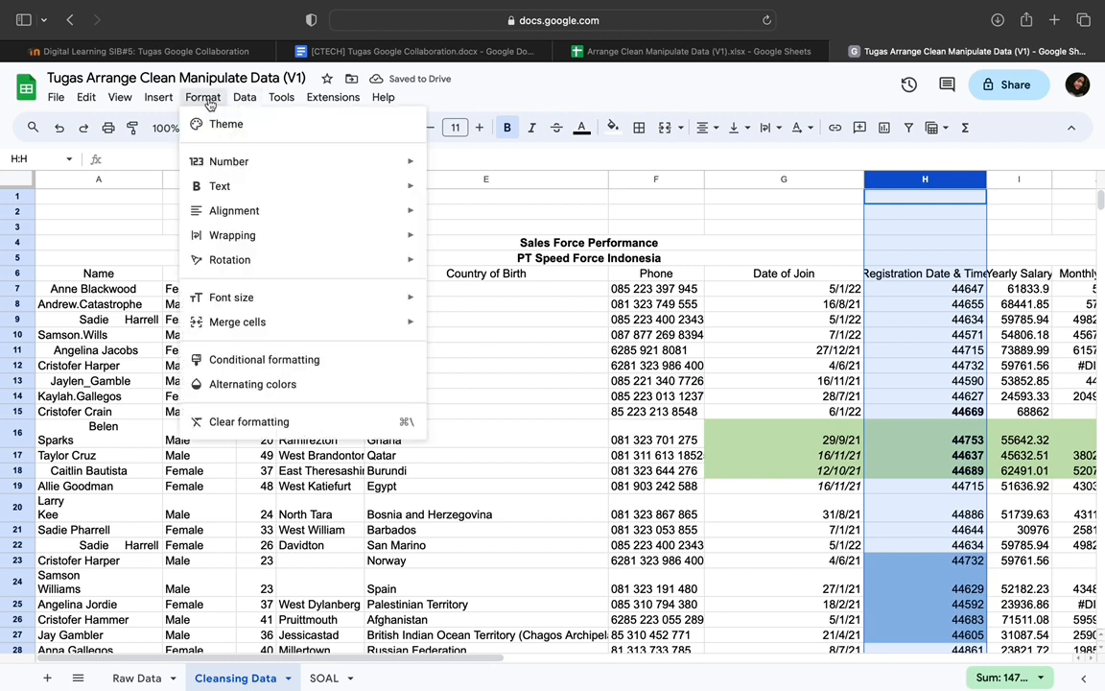
{"action": "mouse_move", "coordinate": [197, 160]}
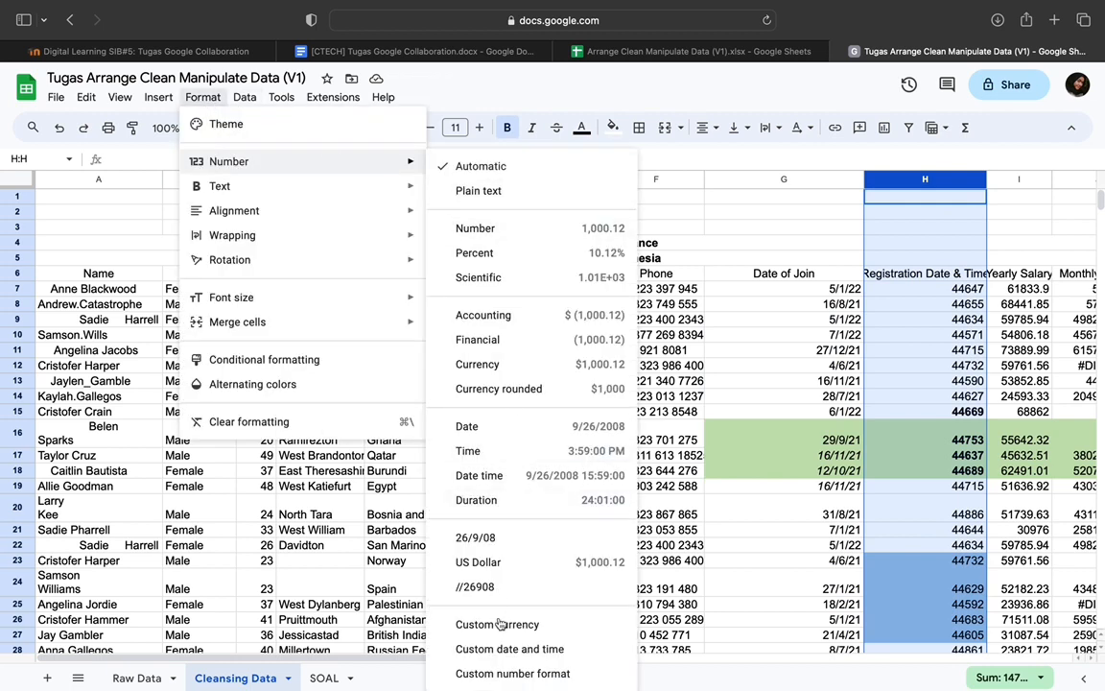
{"action": "left_click", "coordinate": [503, 649]}
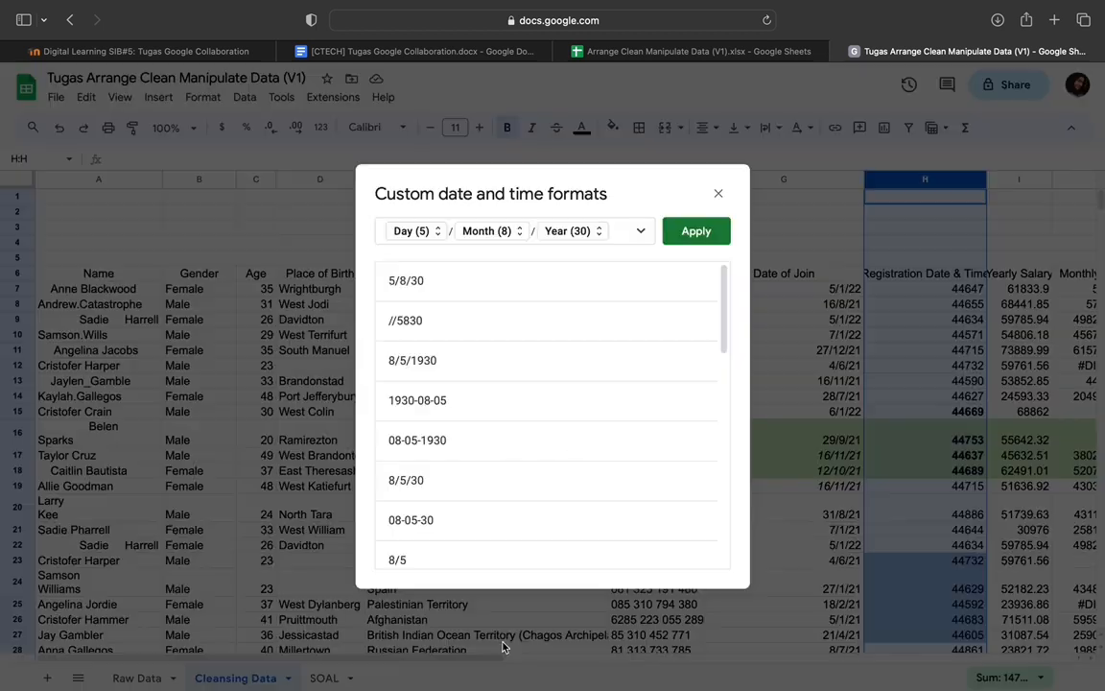
{"action": "left_click", "coordinate": [695, 232]}
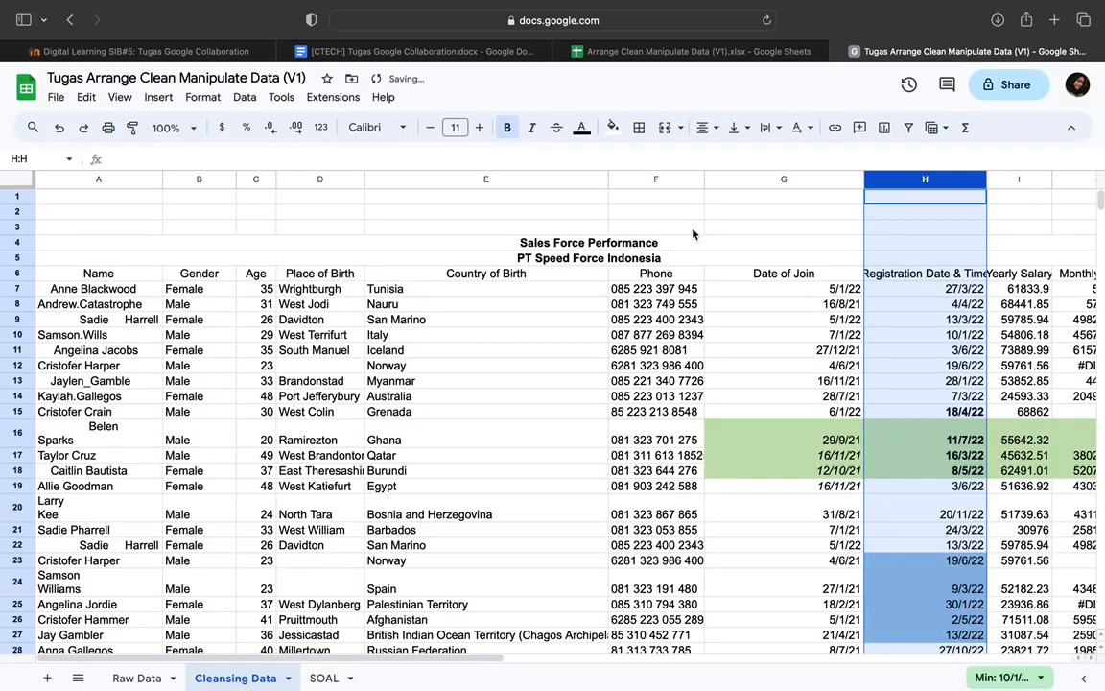
Check the salary rule on the SOAL sheet and apply the $1,000.00 custom currency format to the Yearly Salary and Monthly Salary columns in Cleansing Data.
{"action": "left_click", "coordinate": [1017, 181]}
{"action": "left_click", "coordinate": [324, 678]}
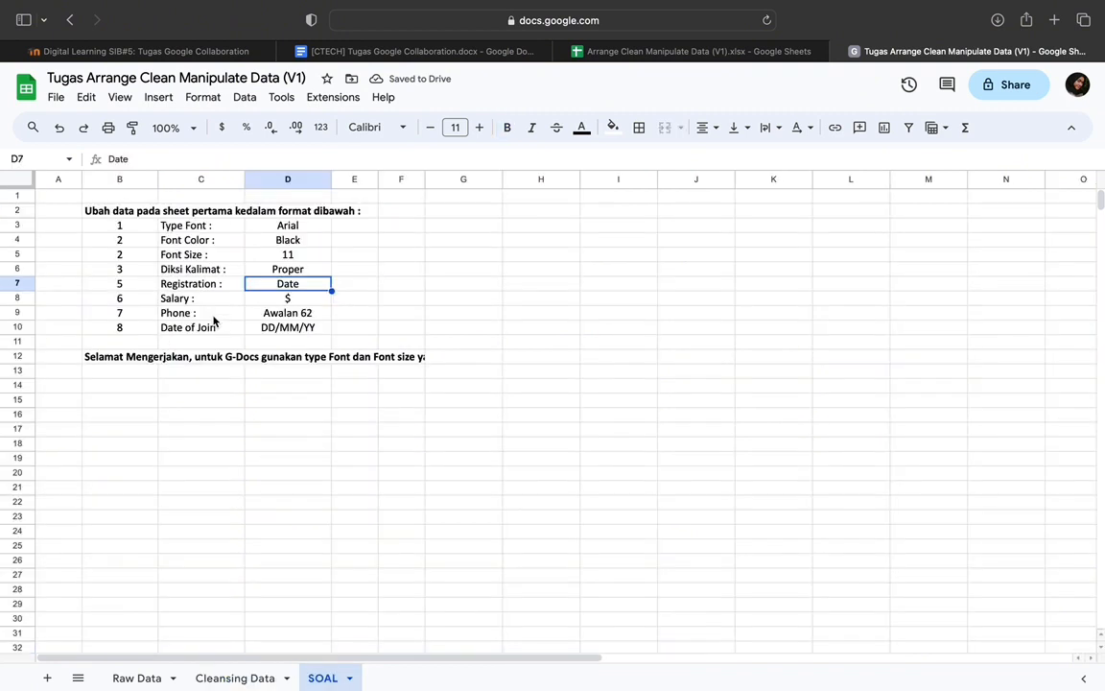
{"action": "left_click", "coordinate": [232, 683]}
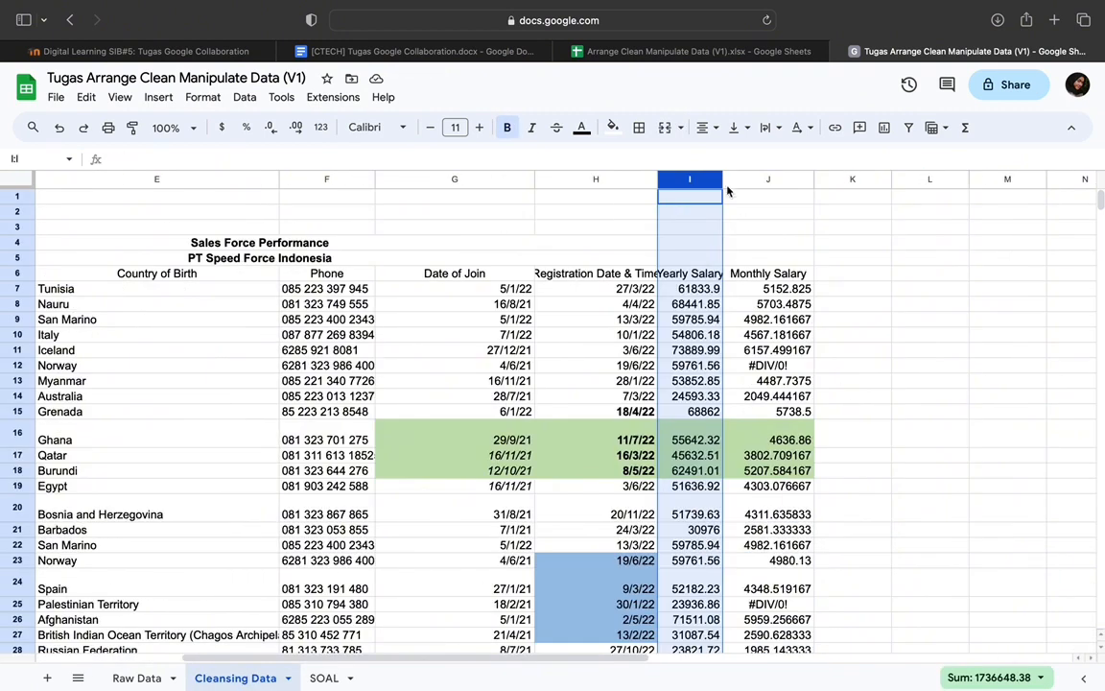
{"action": "left_click", "coordinate": [755, 181], "text": "shift"}
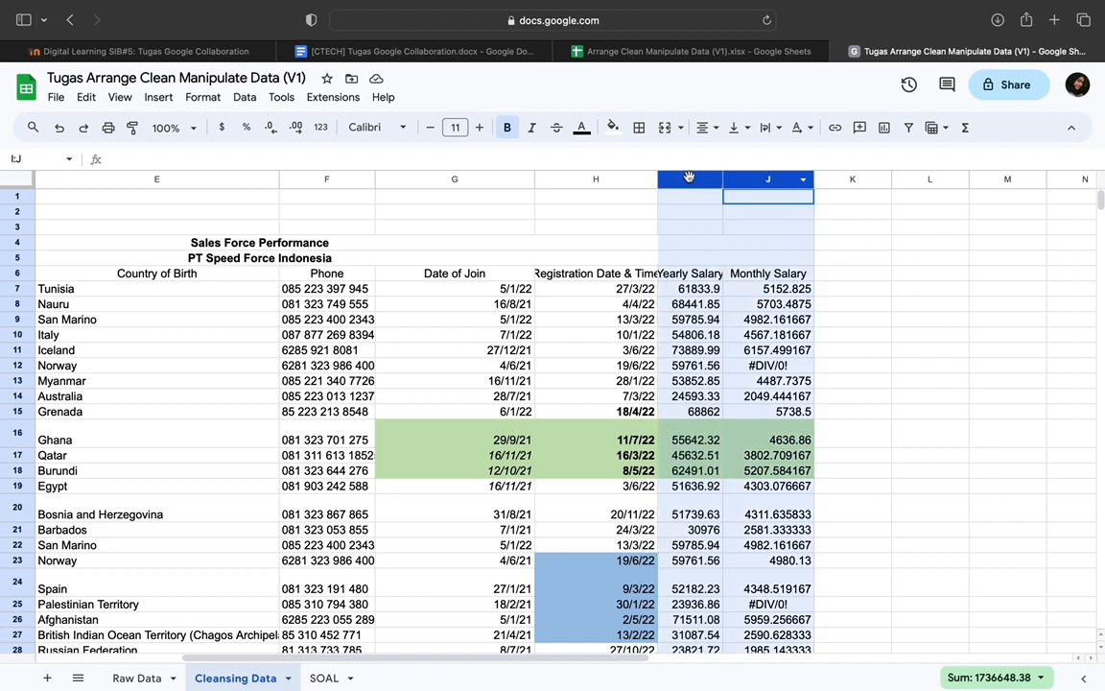
{"action": "left_click", "coordinate": [204, 100]}
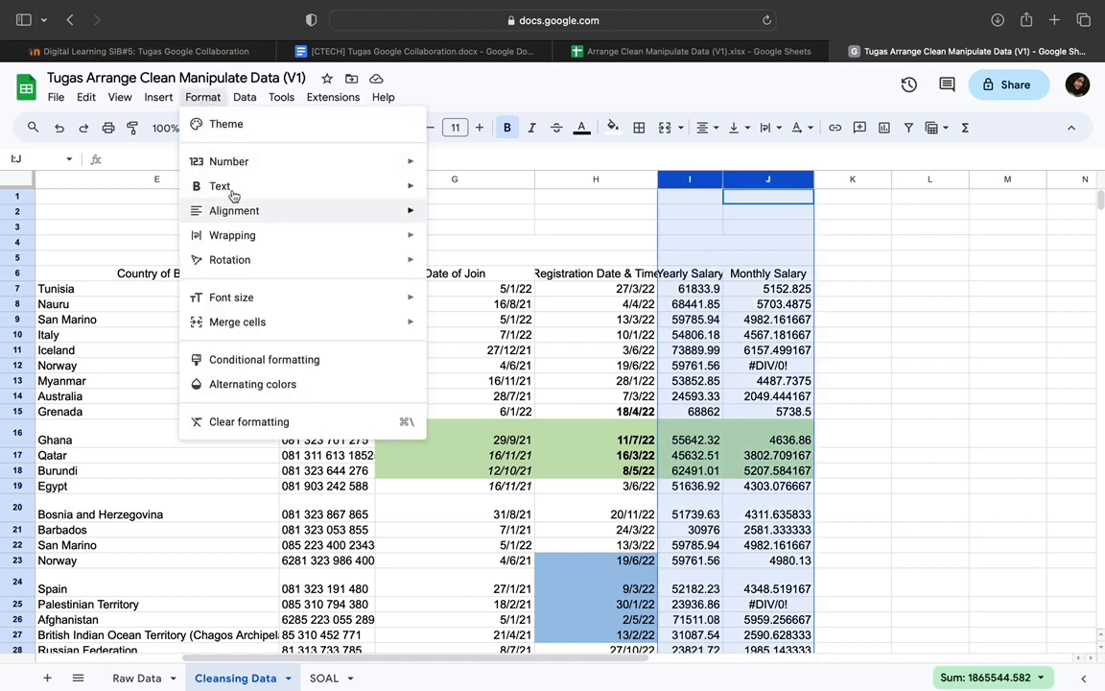
{"action": "mouse_move", "coordinate": [240, 170]}
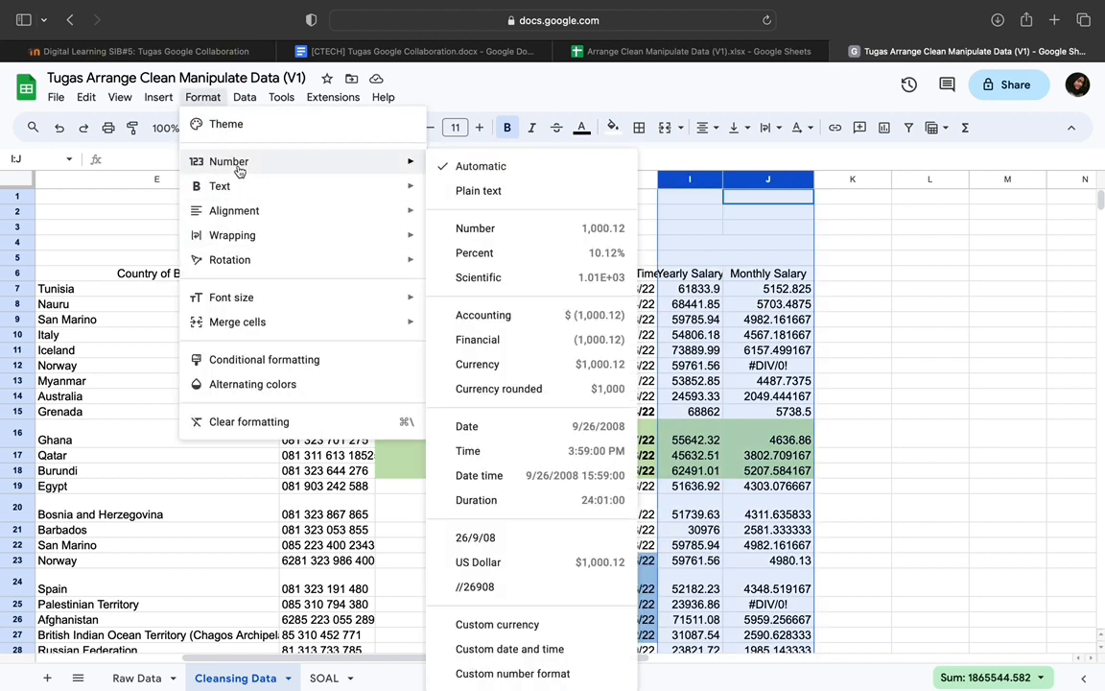
{"action": "left_click", "coordinate": [496, 624]}
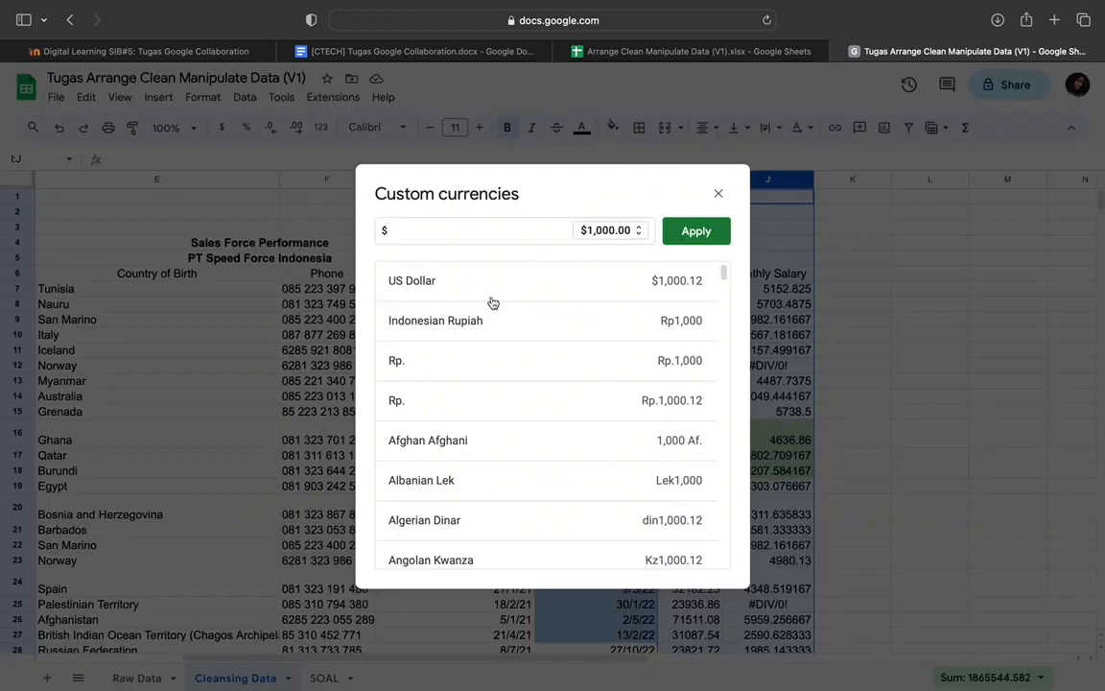
{"action": "left_click", "coordinate": [687, 240]}
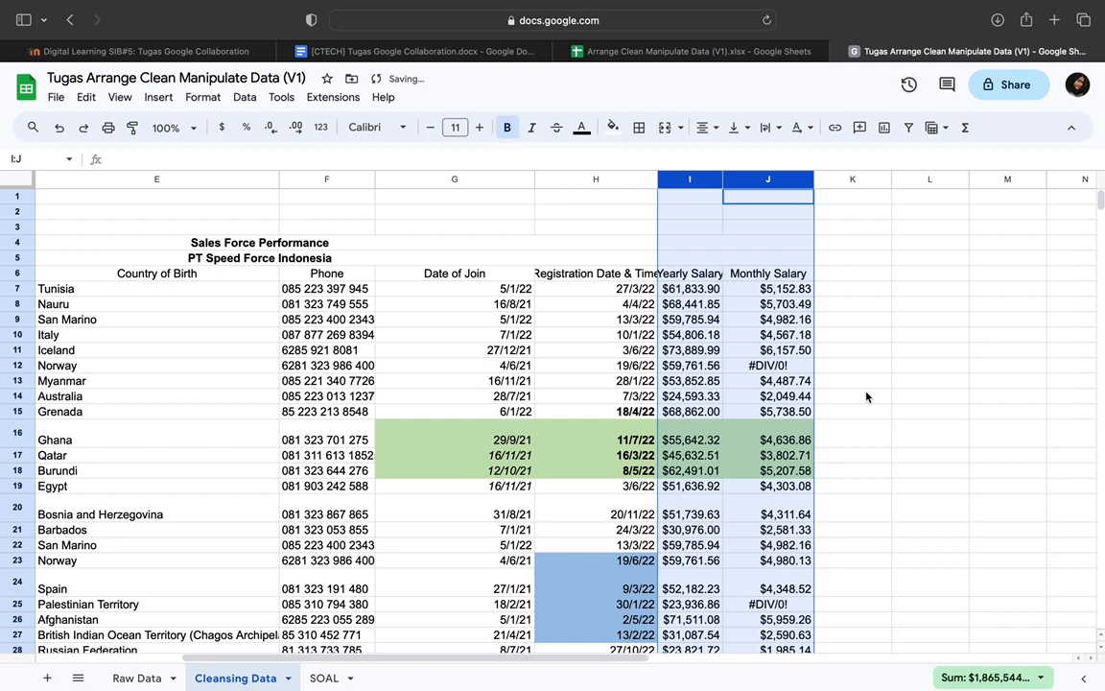
{"action": "left_click", "coordinate": [862, 396]}
{"action": "scroll", "coordinate": [554, 370], "scroll_direction": "left", "scroll_amount": 5}
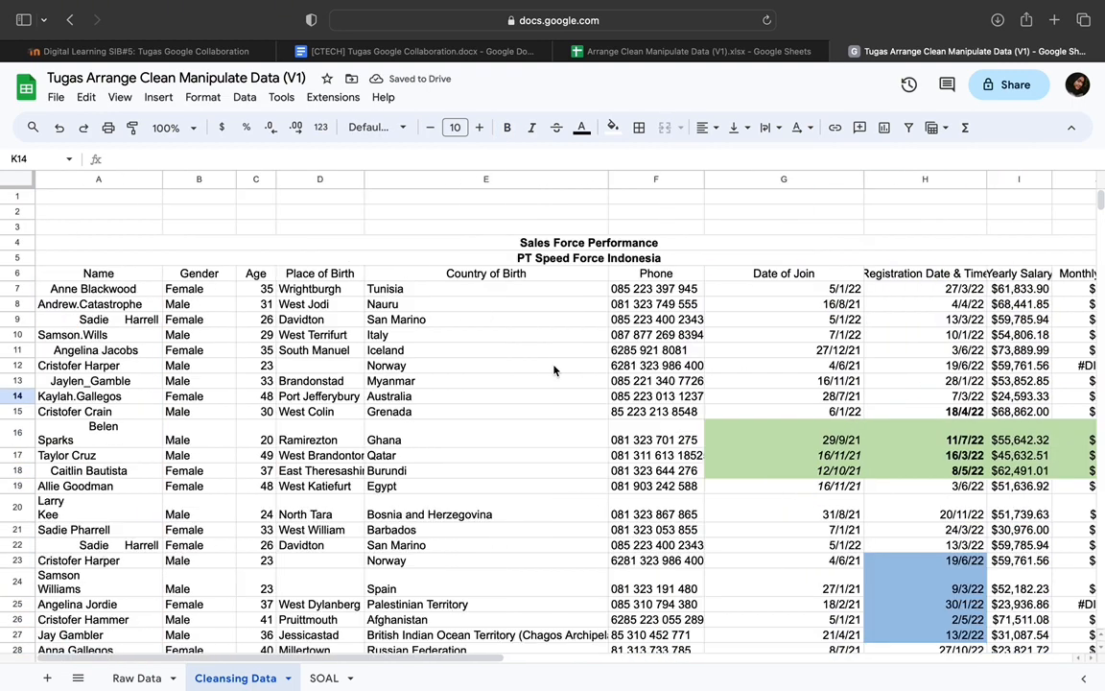
Check the phone rule on the SOAL sheet and turn the formula in Cleansing Data F7 into IFS with first condition left('Raw Data'!F7,1)="0".
{"action": "left_click", "coordinate": [323, 678]}
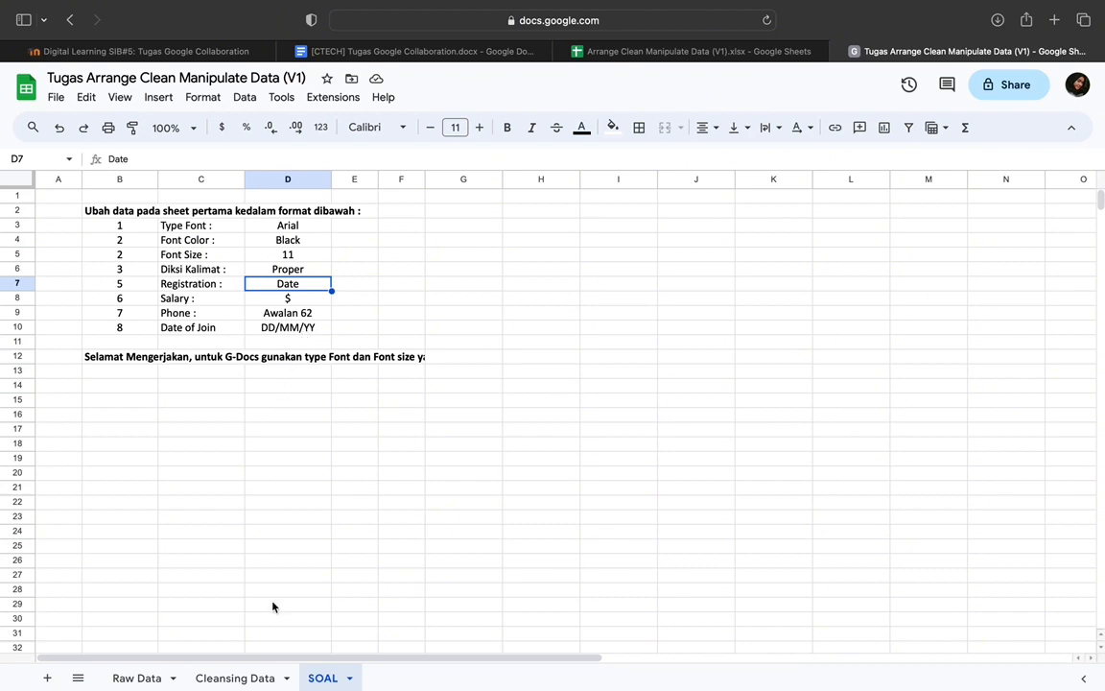
{"action": "left_click", "coordinate": [249, 685]}
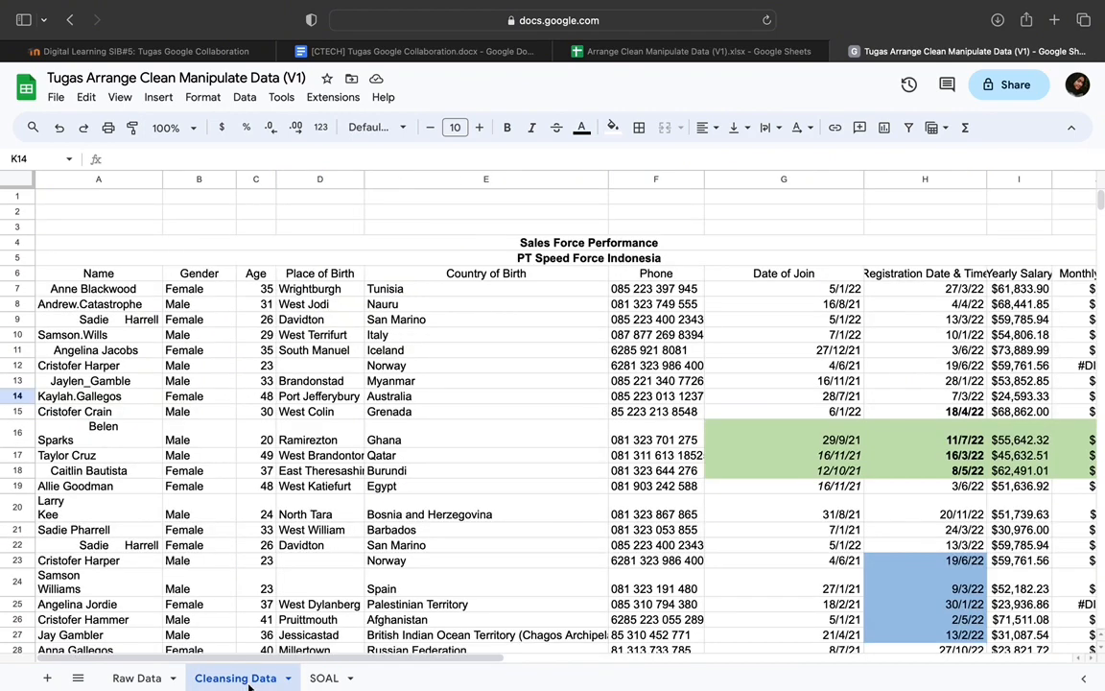
{"action": "left_click", "coordinate": [655, 288]}
{"action": "left_click", "coordinate": [652, 179]}
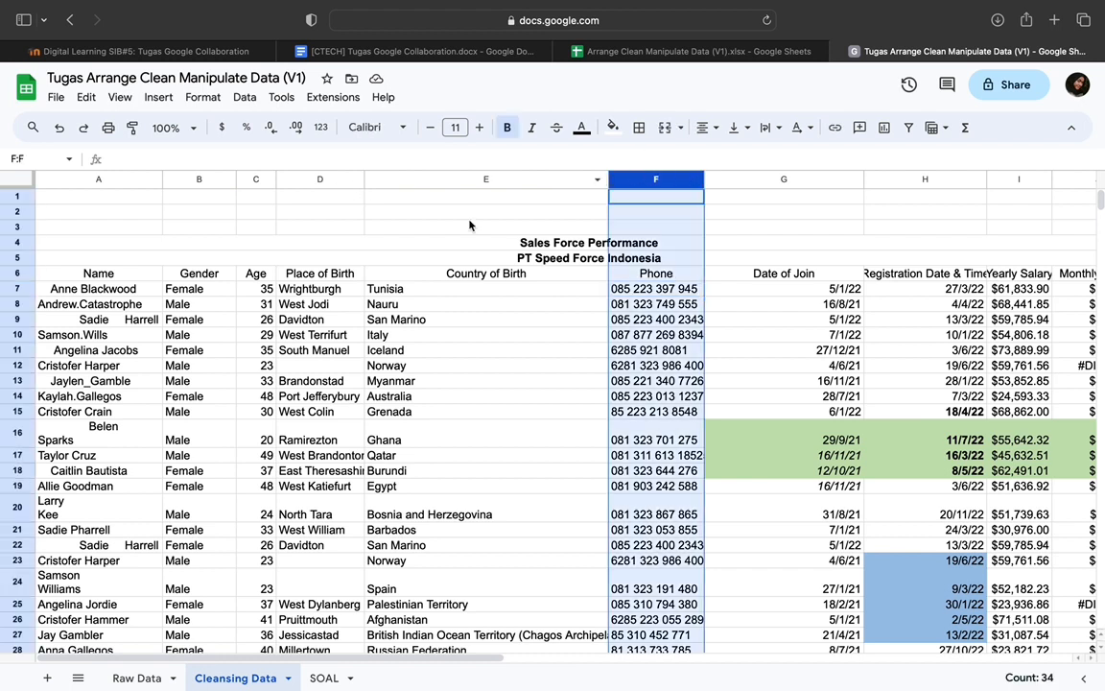
{"action": "double_click", "coordinate": [641, 294]}
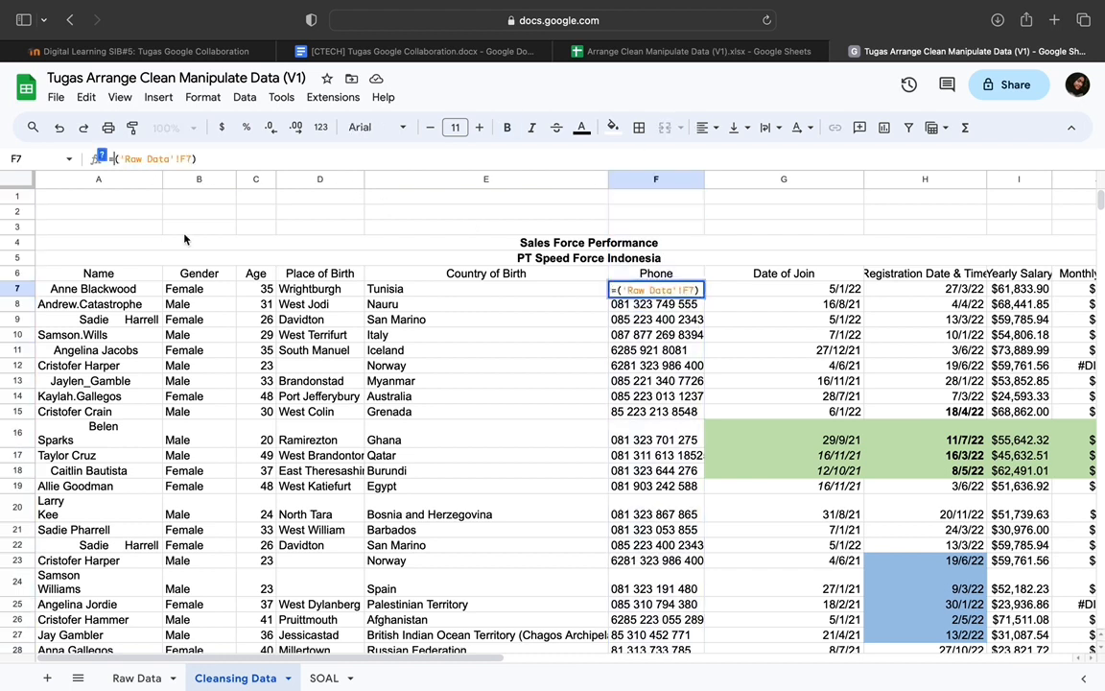
{"action": "type", "text": "IFS"}
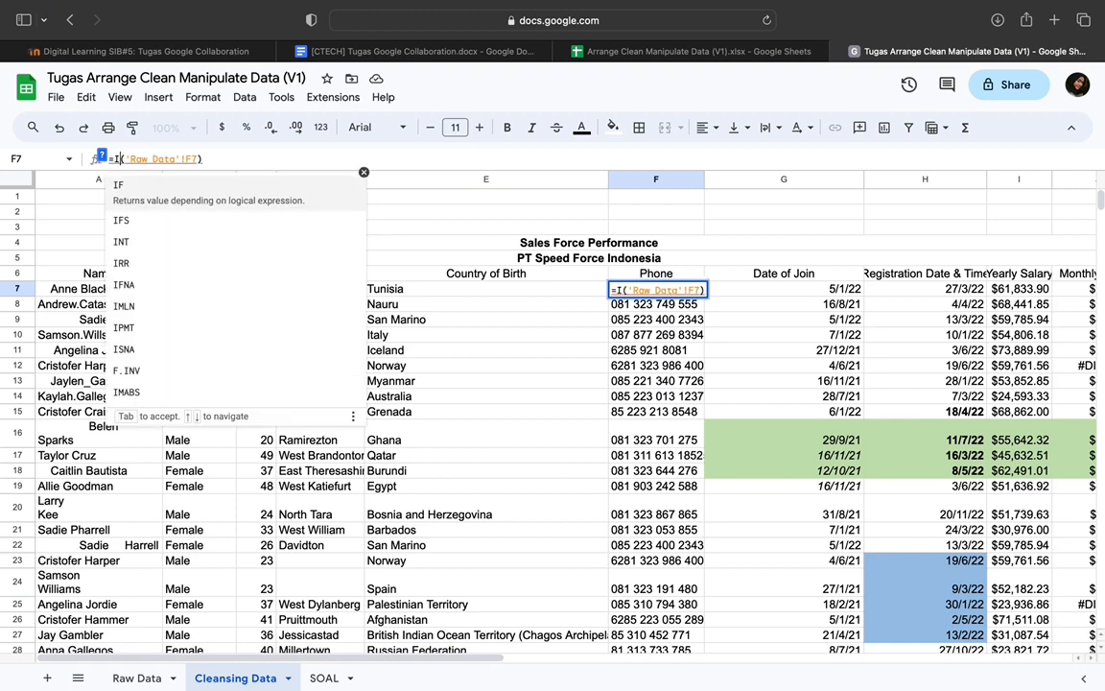
{"action": "key", "text": "Tab"}
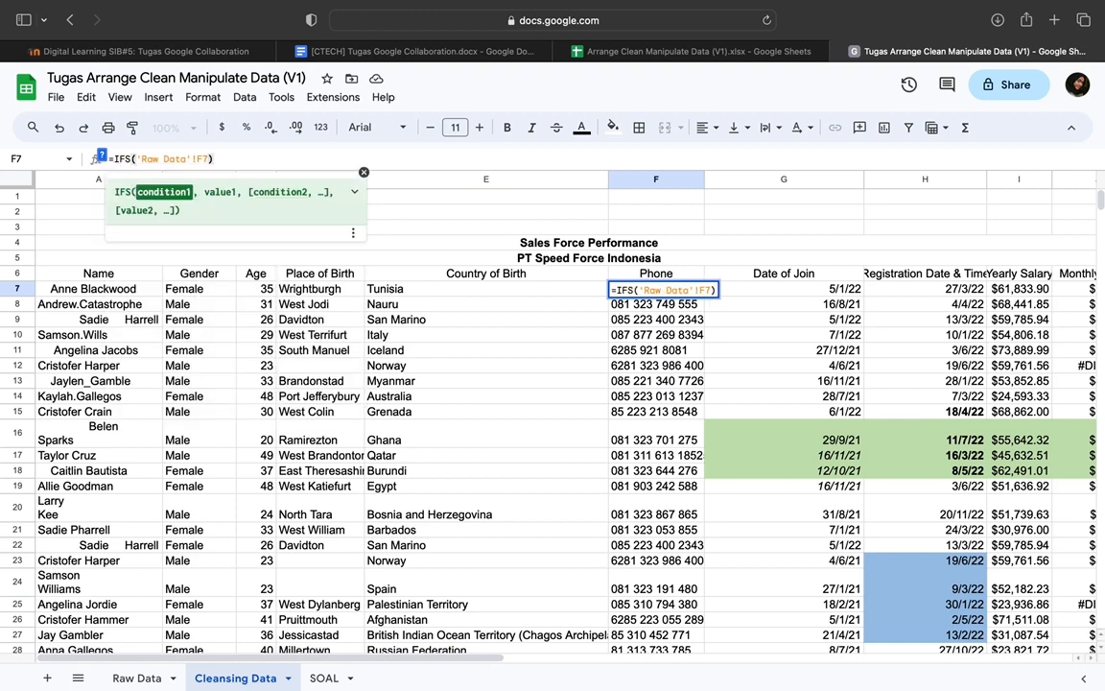
{"action": "type", "text": "left("}
{"action": "key", "text": "End"}
{"action": "type", "text": ",1"}
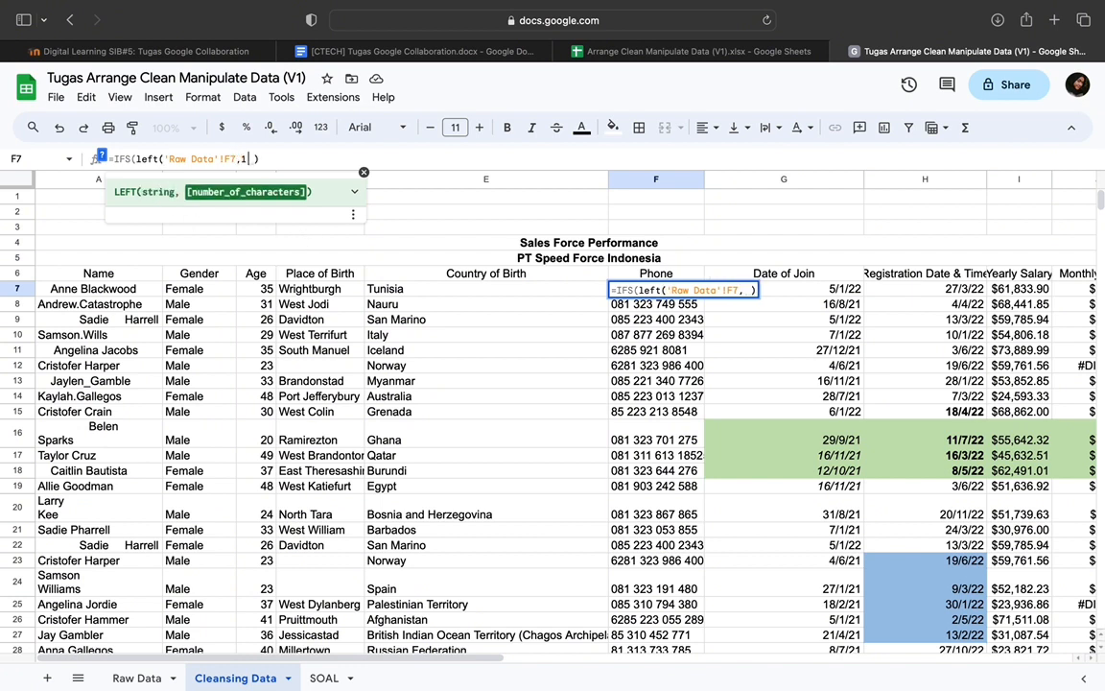
{"action": "type", "text": ")=\"0\""}
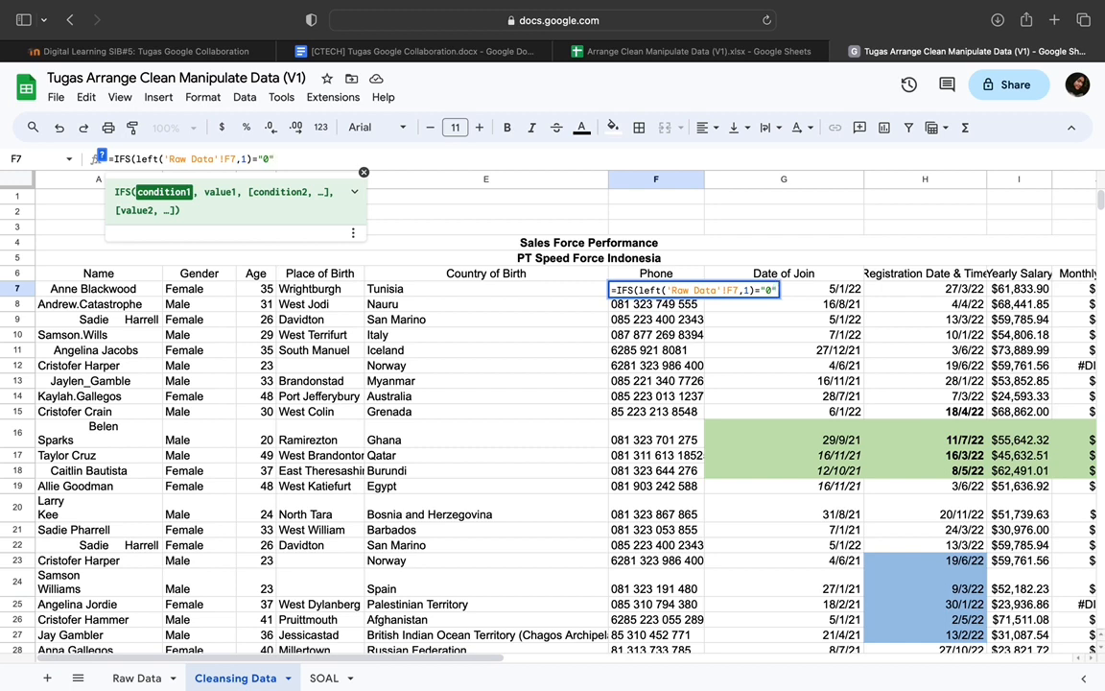
Add replace('Raw Data'!F7,1,1,"62") as the first value of the IFS formula in F7.
{"action": "type", "text": ","}
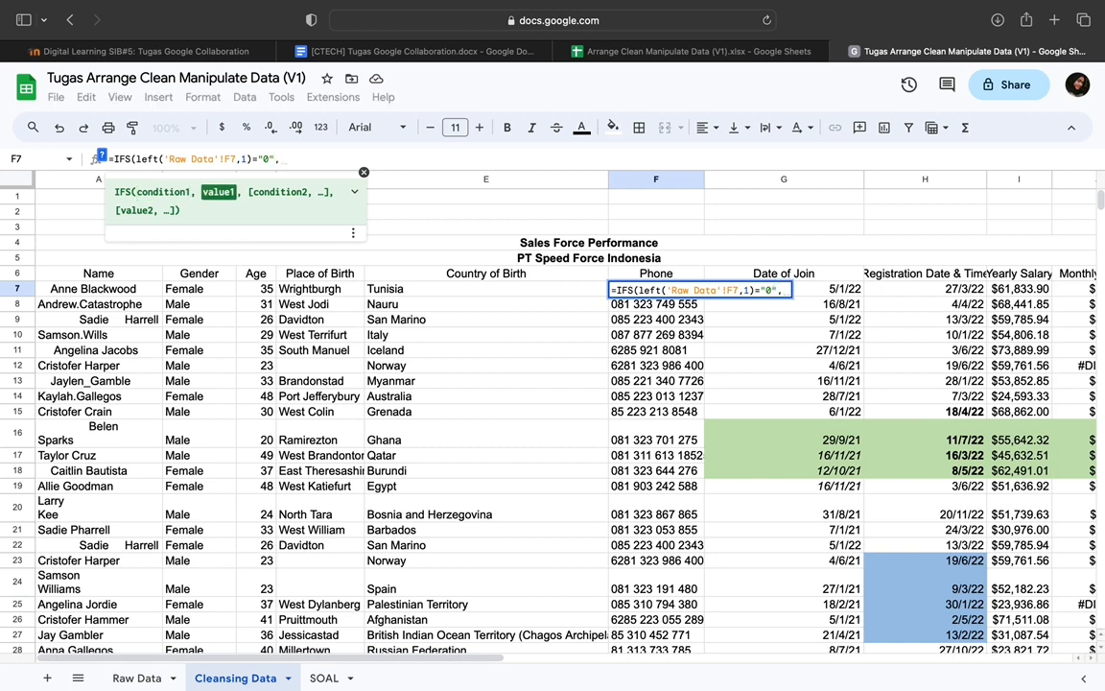
{"action": "type", "text": "replace("}
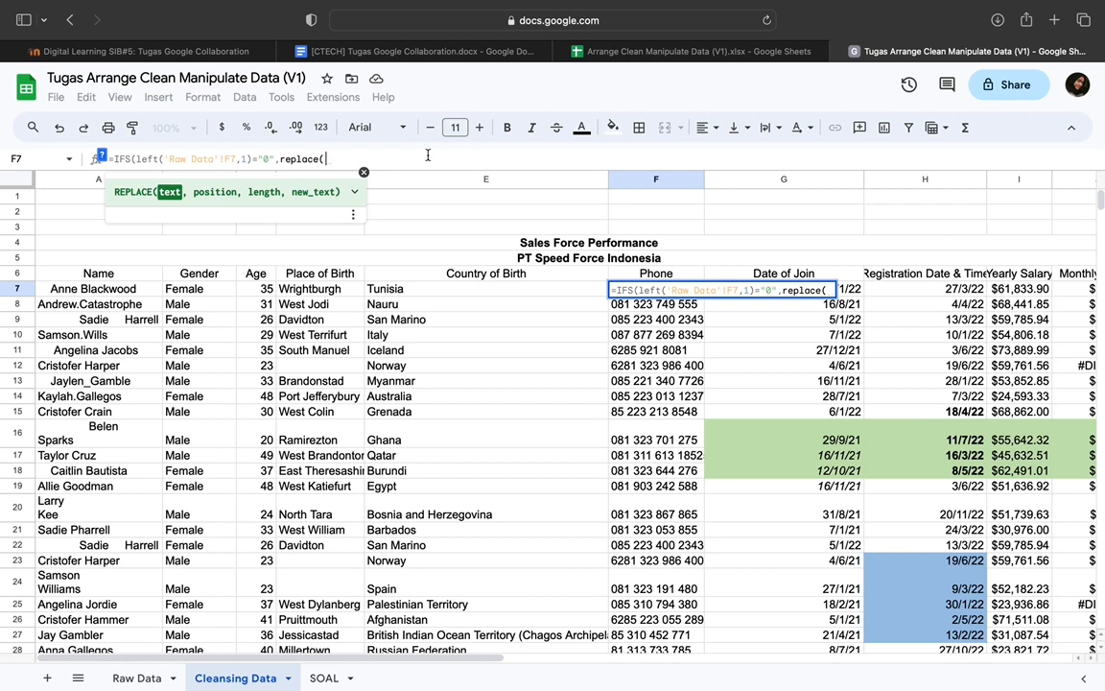
{"action": "left_click", "coordinate": [364, 174]}
{"action": "type", "text": "'Raw dat"}
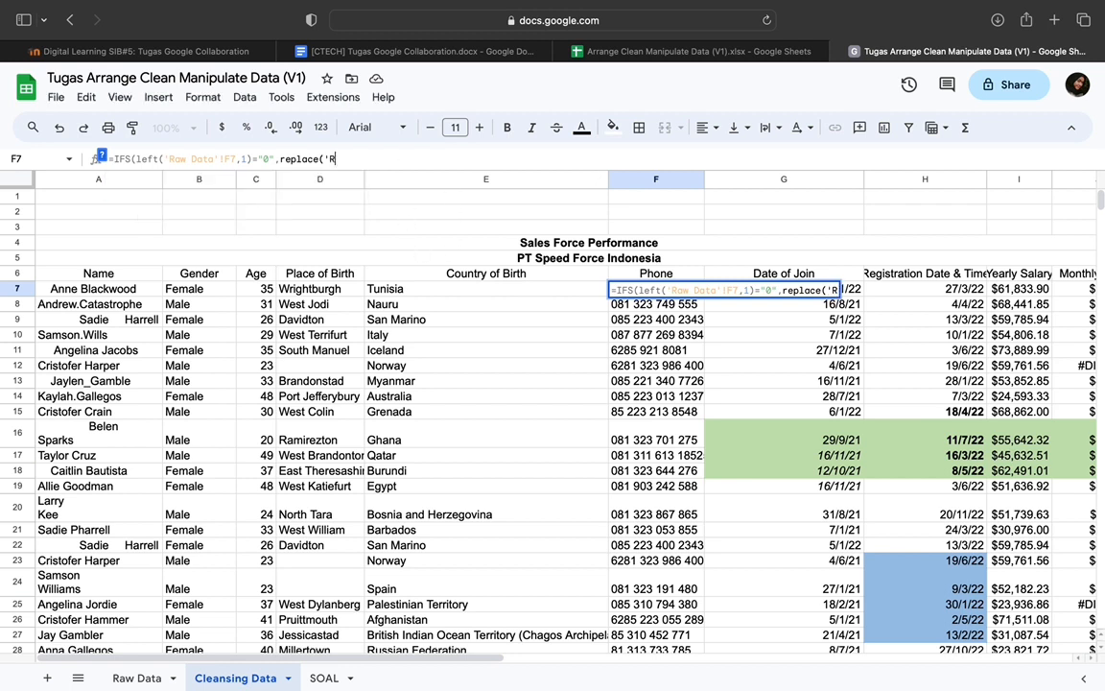
{"action": "key", "text": "BackSpace"}
{"action": "key", "text": "BackSpace"}
{"action": "key", "text": "BackSpace"}
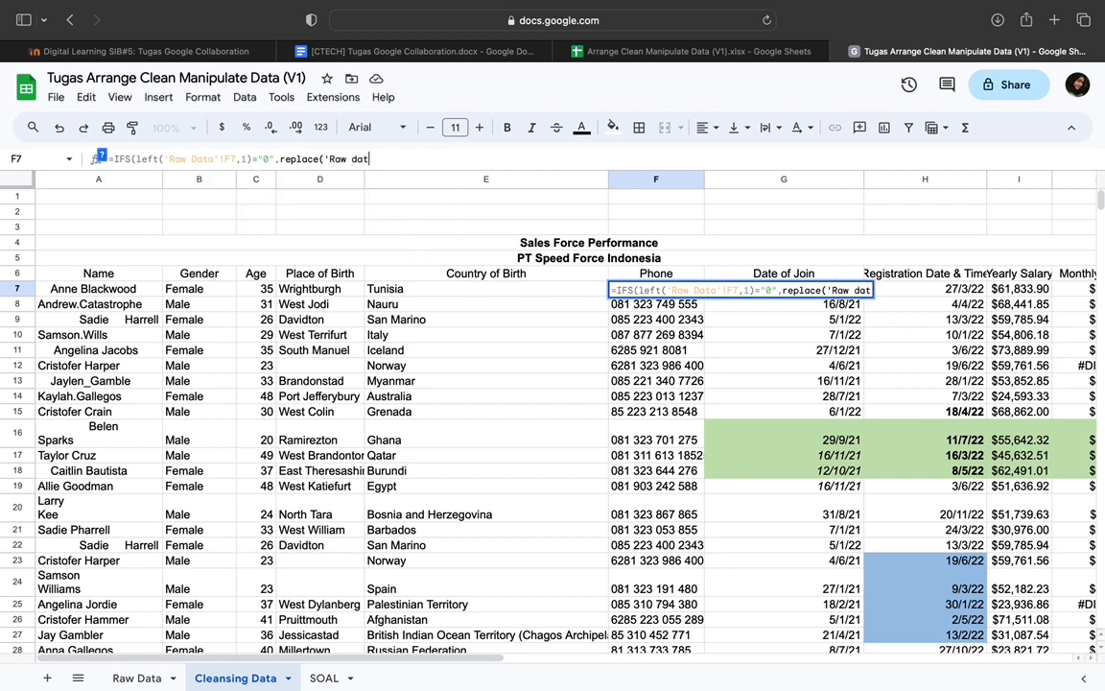
{"action": "type", "text": "Data'!F7"}
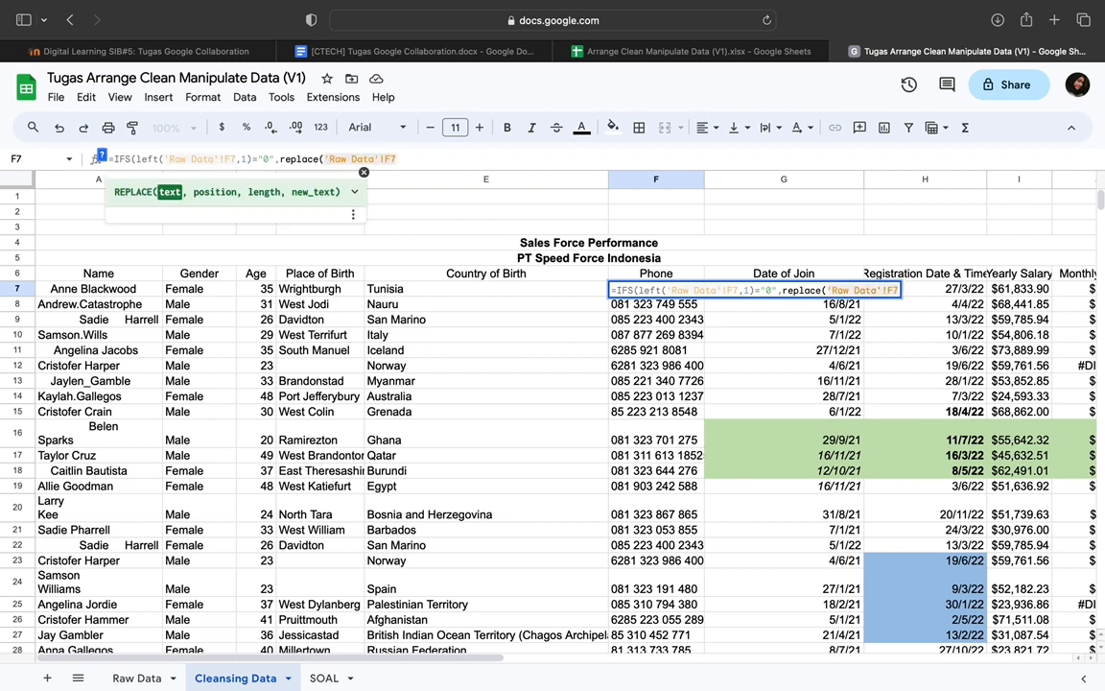
{"action": "type", "text": ","}
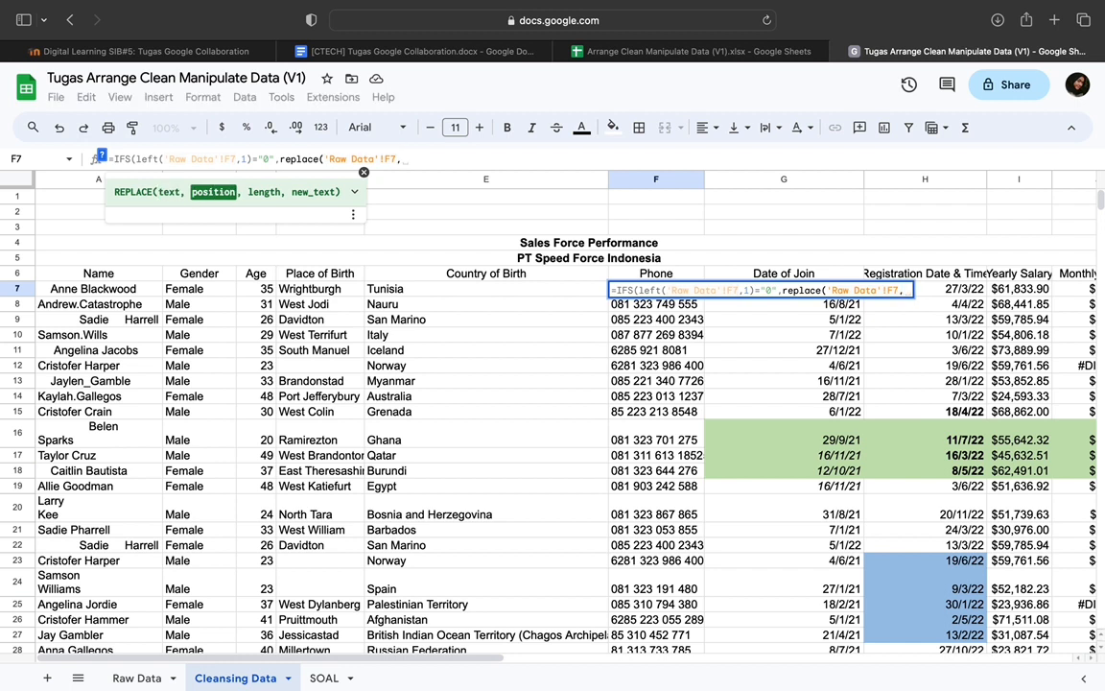
{"action": "type", "text": "1,1"}
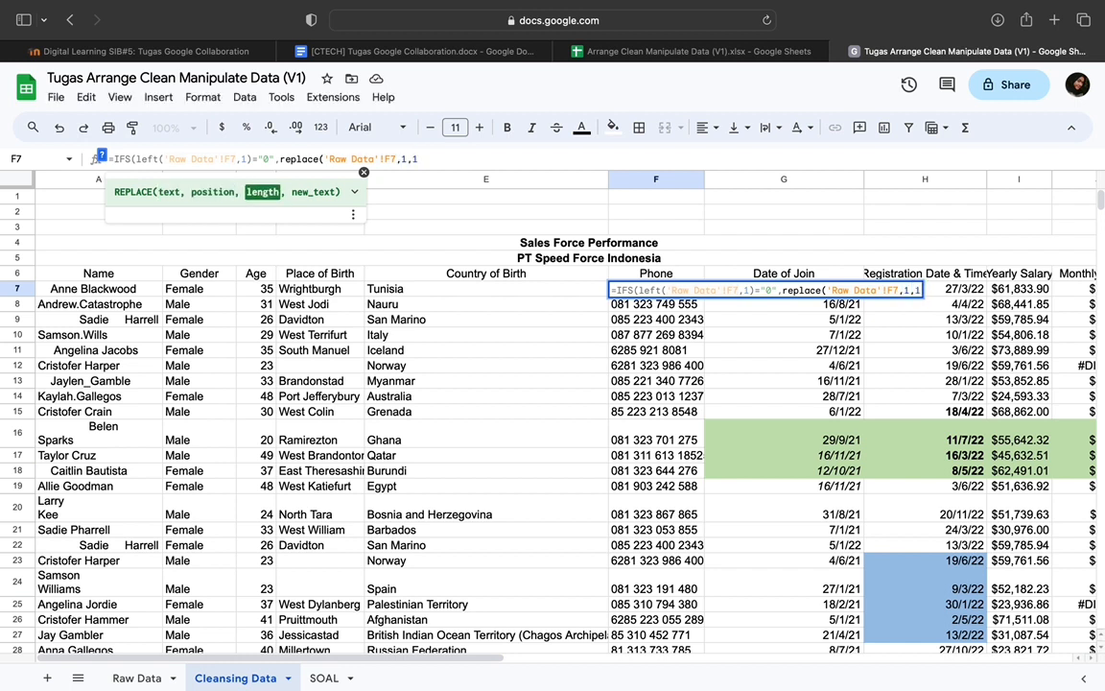
{"action": "type", "text": ",\"62\""}
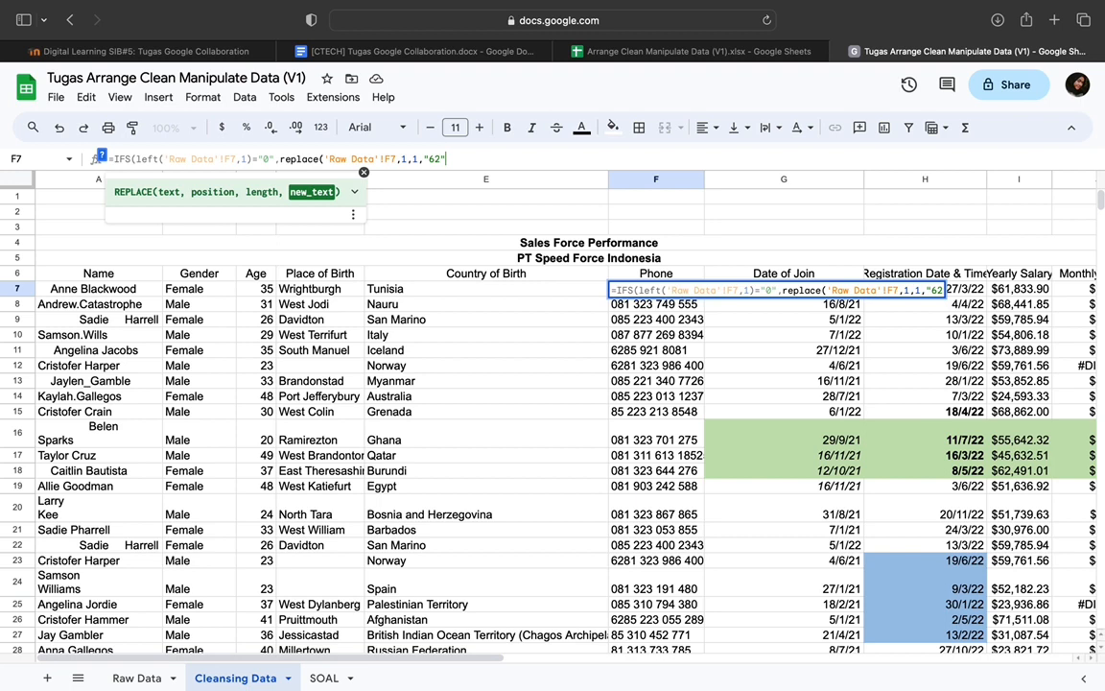
{"action": "type", "text": "),"}
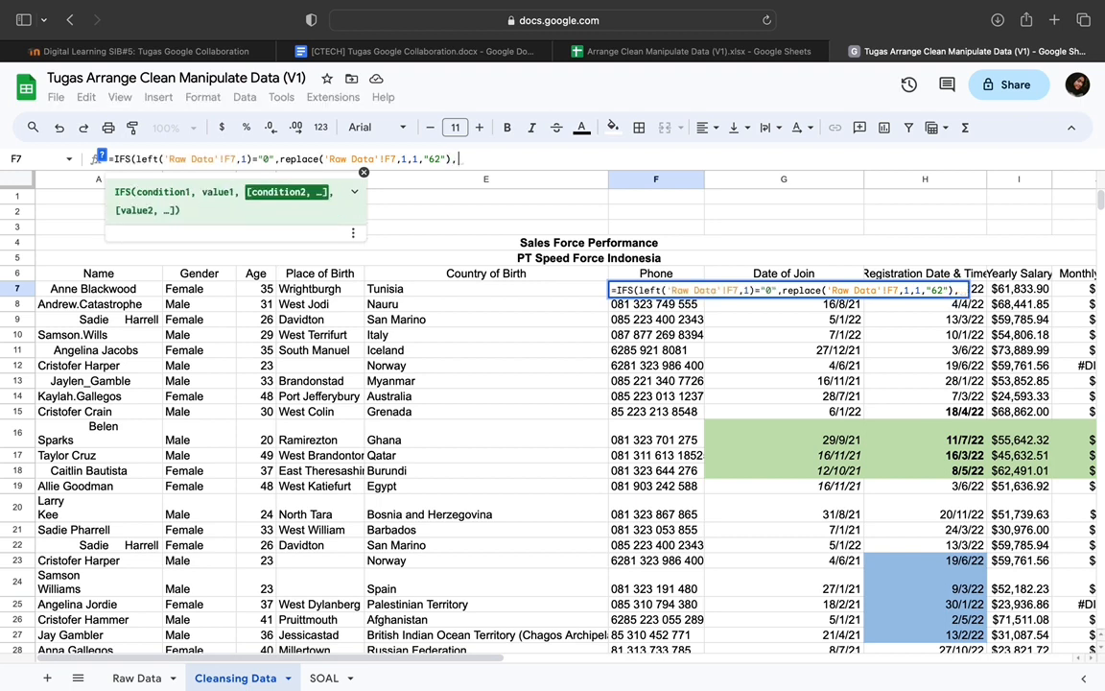
Add left('Raw Data'!F7,1)="8" as the second condition of the IFS formula in F7.
{"action": "type", "text": "left("}
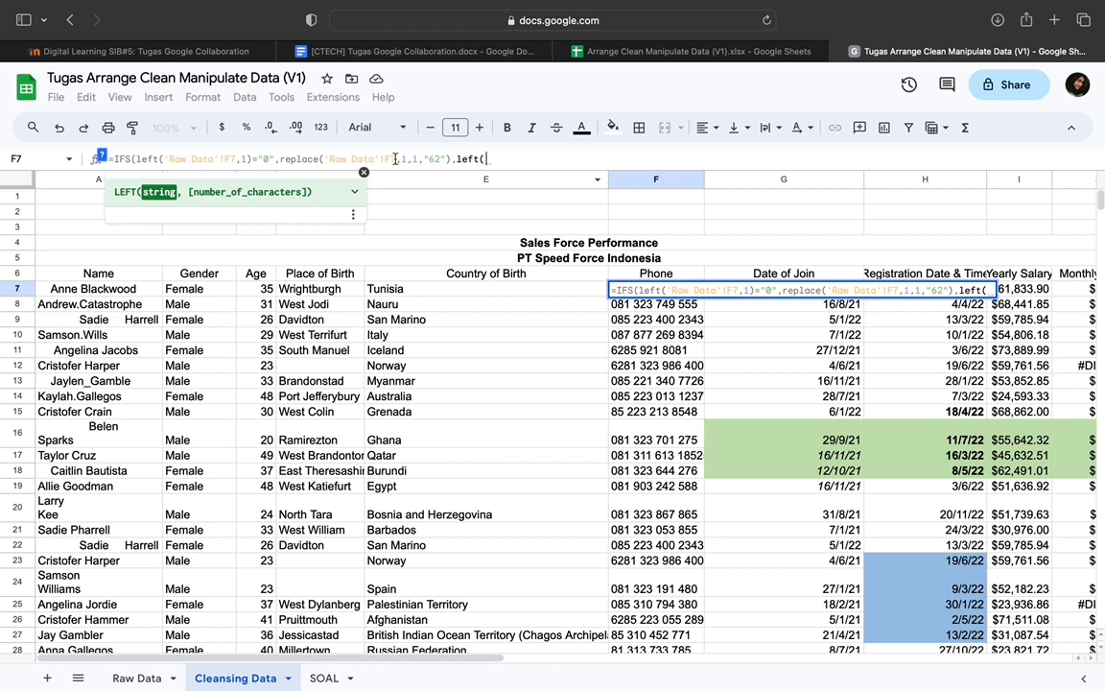
{"action": "left_click_drag", "start_coordinate": [326, 158], "coordinate": [323, 158]}
{"action": "key", "text": "super+c"}
{"action": "left_click", "coordinate": [500, 157]}
{"action": "key", "text": "super+v"}
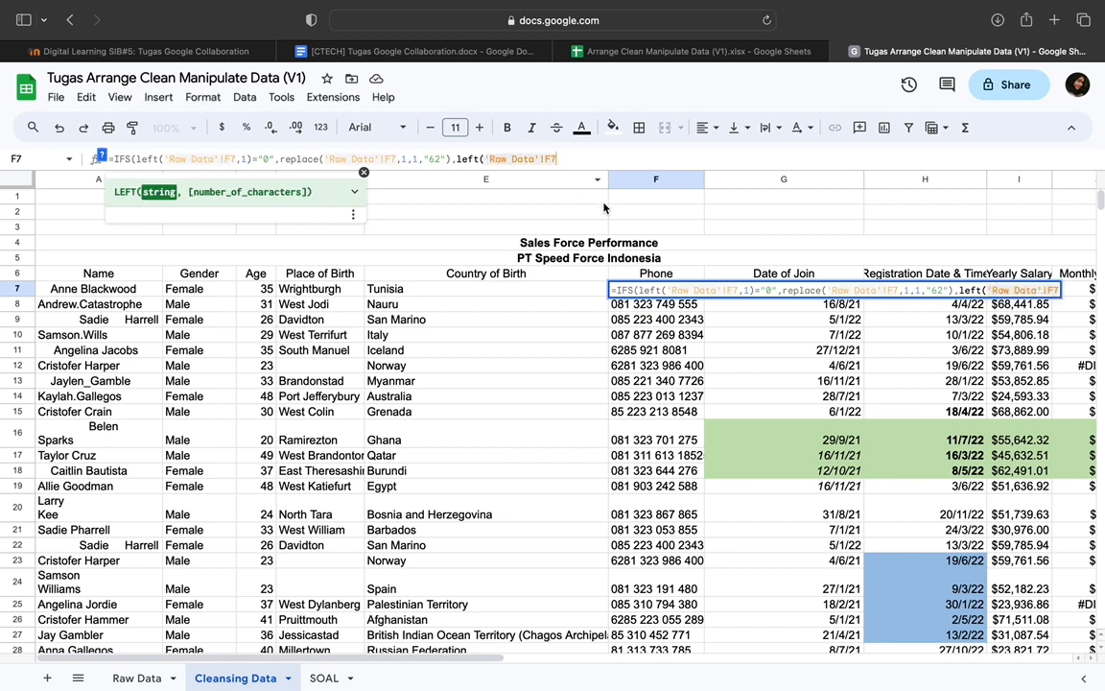
{"action": "type", "text": ","}
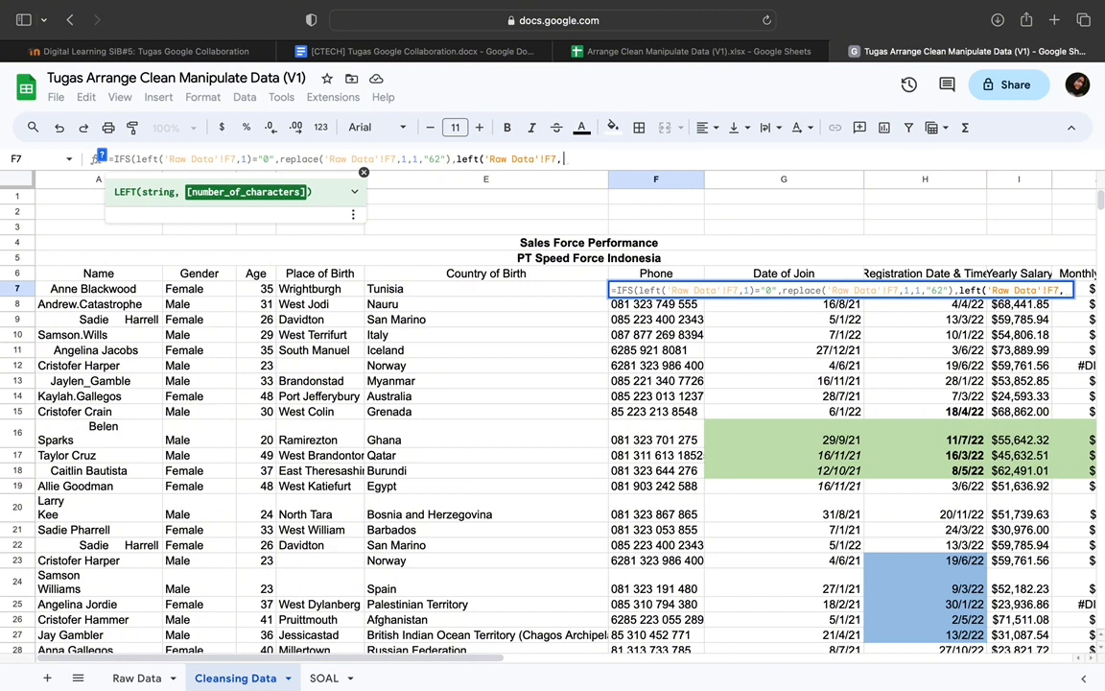
{"action": "type", "text": "1)=\""}
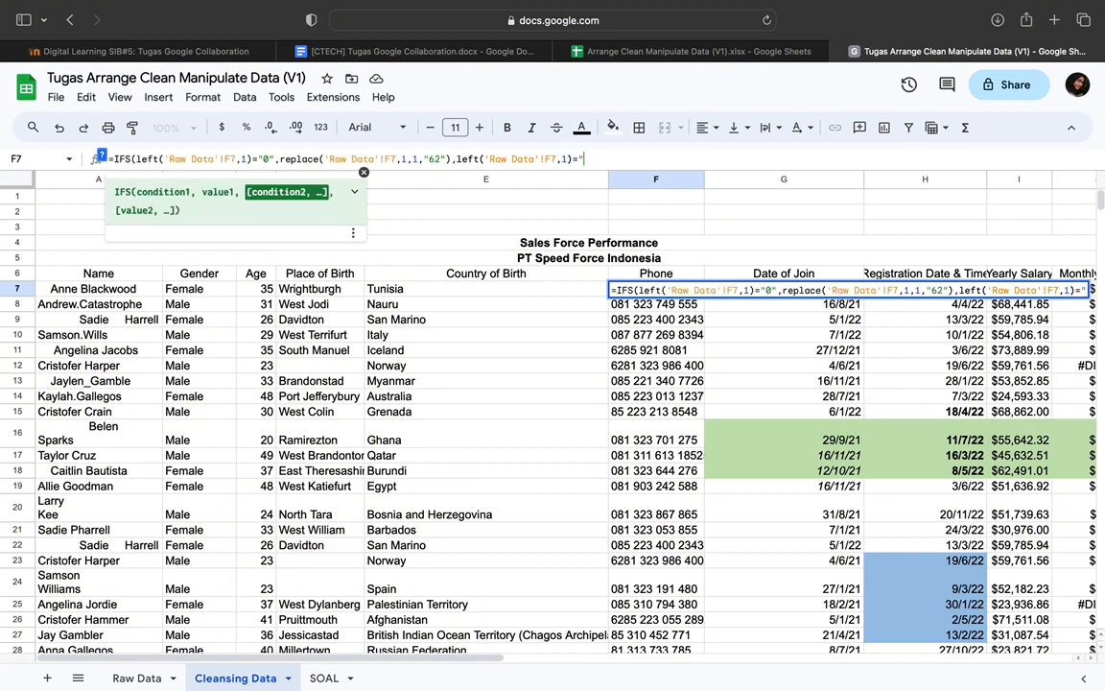
{"action": "type", "text": "8\""}
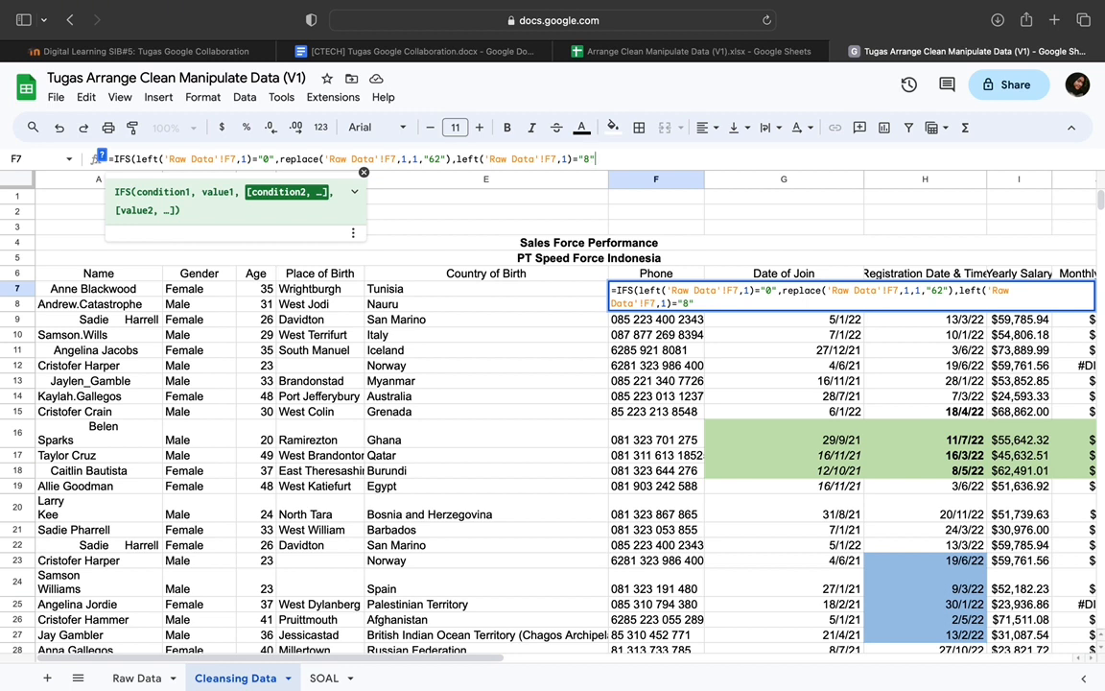
Add replace('Raw Data'!F7,1,1,"628") as the second value of the IFS formula in F7.
{"action": "type", "text": ",re"}
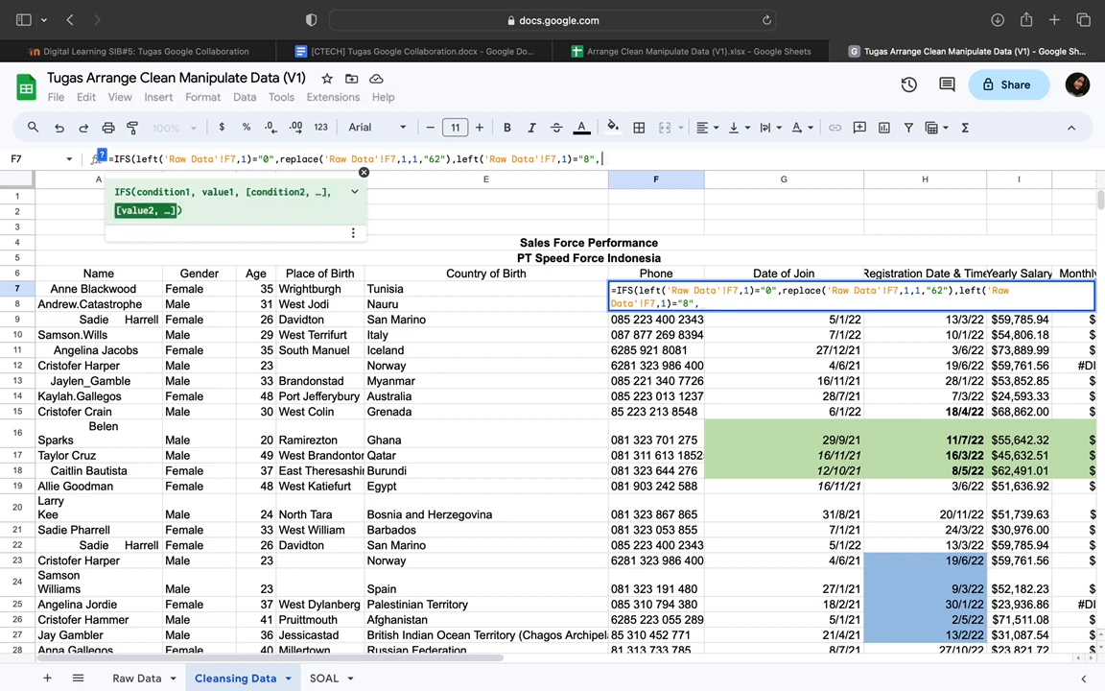
{"action": "type", "text": "place"}
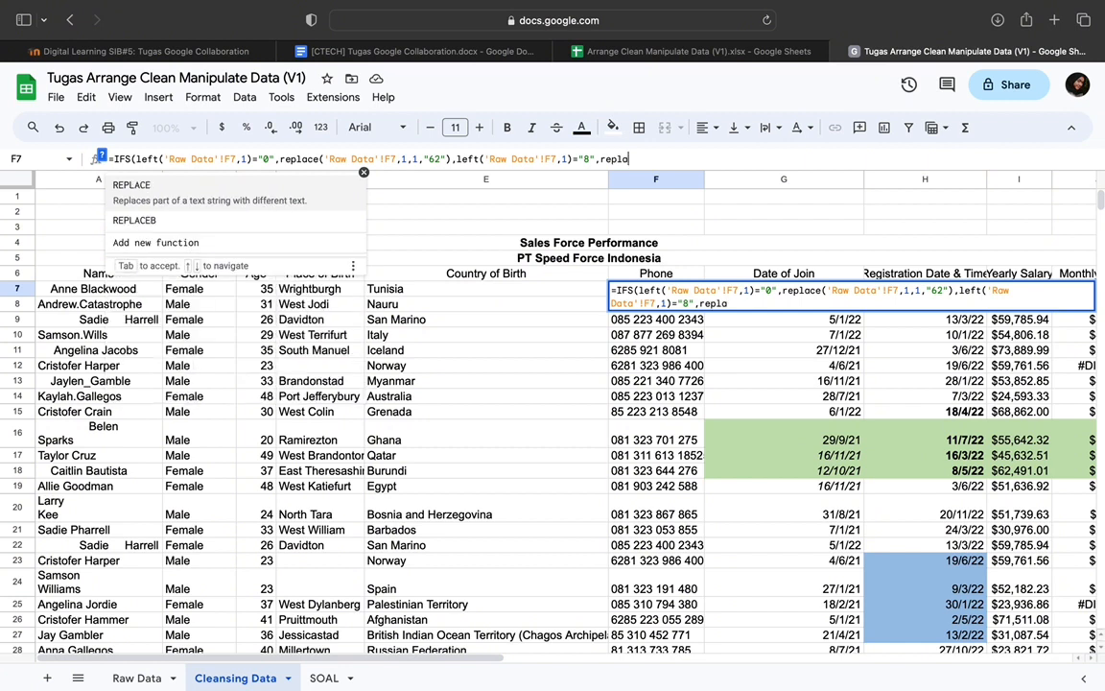
{"action": "type", "text": "('Raw Data'!F7"}
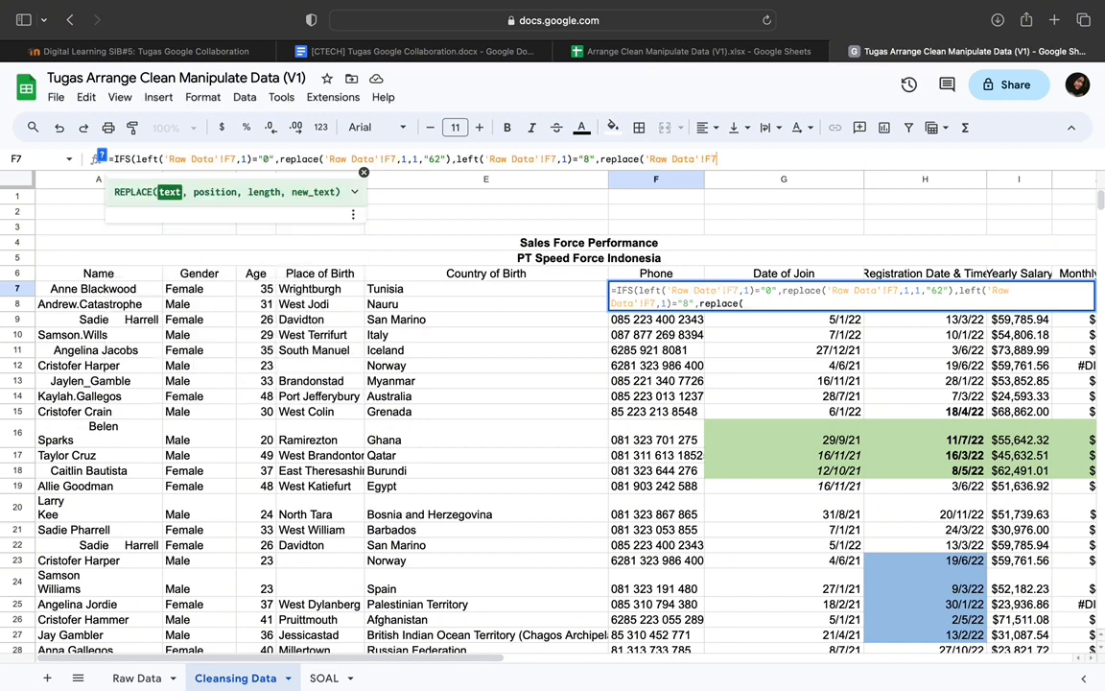
{"action": "key", "text": "super+v"}
{"action": "type", "text": ",1,1"}
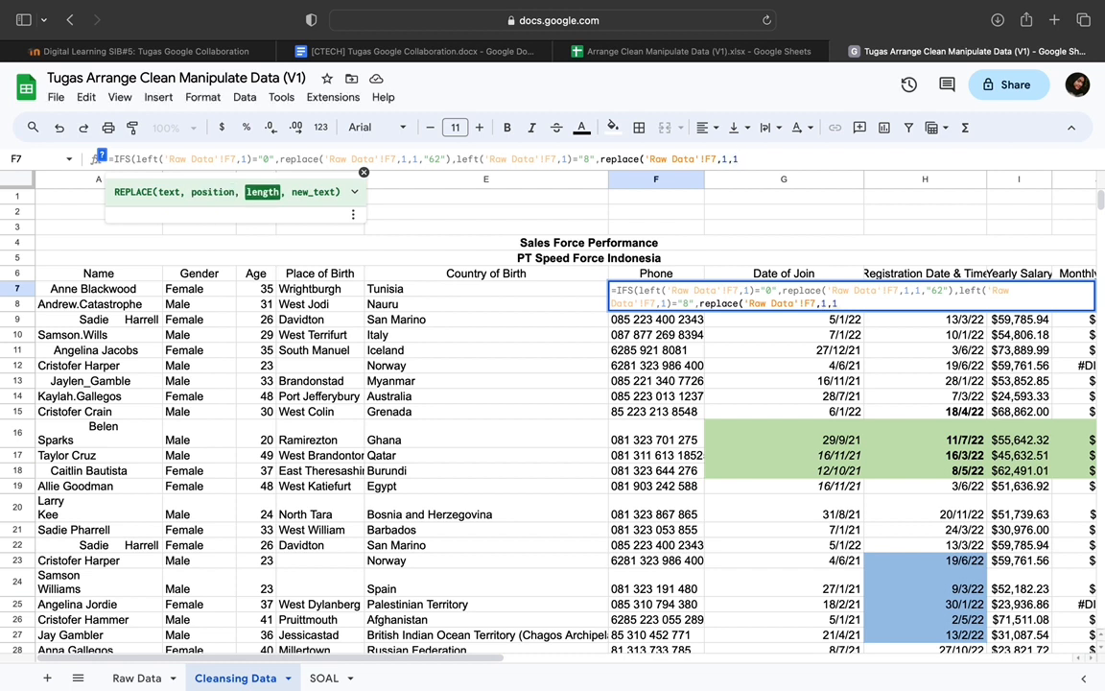
{"action": "type", "text": ",\"628"}
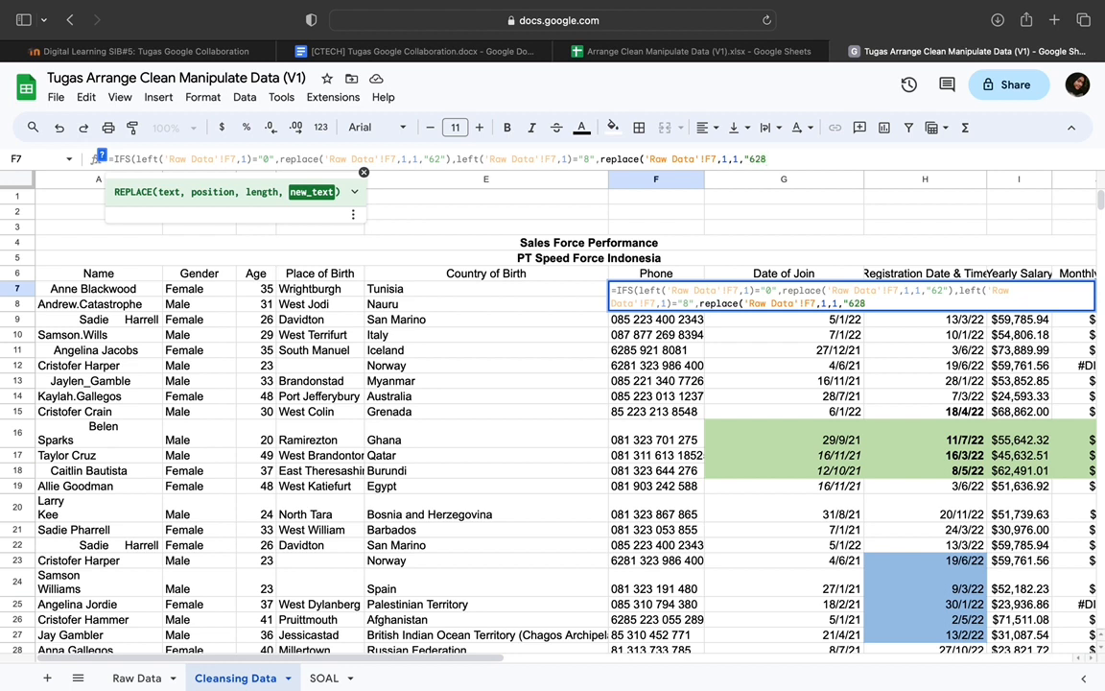
{"action": "type", "text": "\")"}
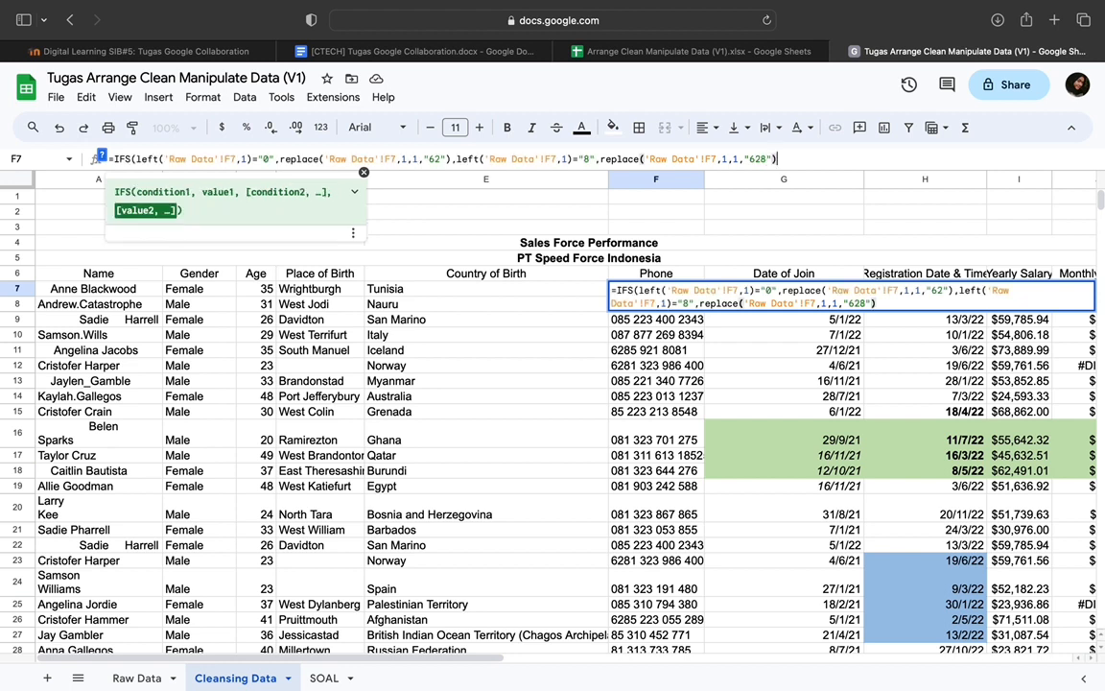
Add left('Raw Data'!F7,2)="62" as the third condition of the IFS formula in F7.
{"action": "type", "text": ",le"}
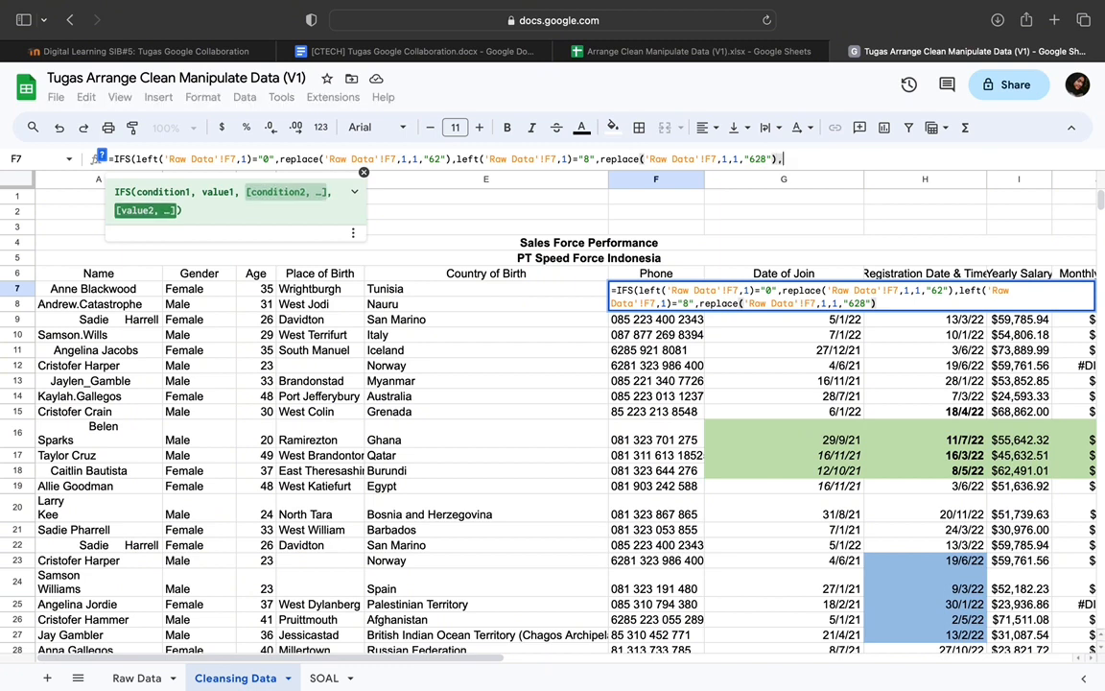
{"action": "type", "text": "ft"}
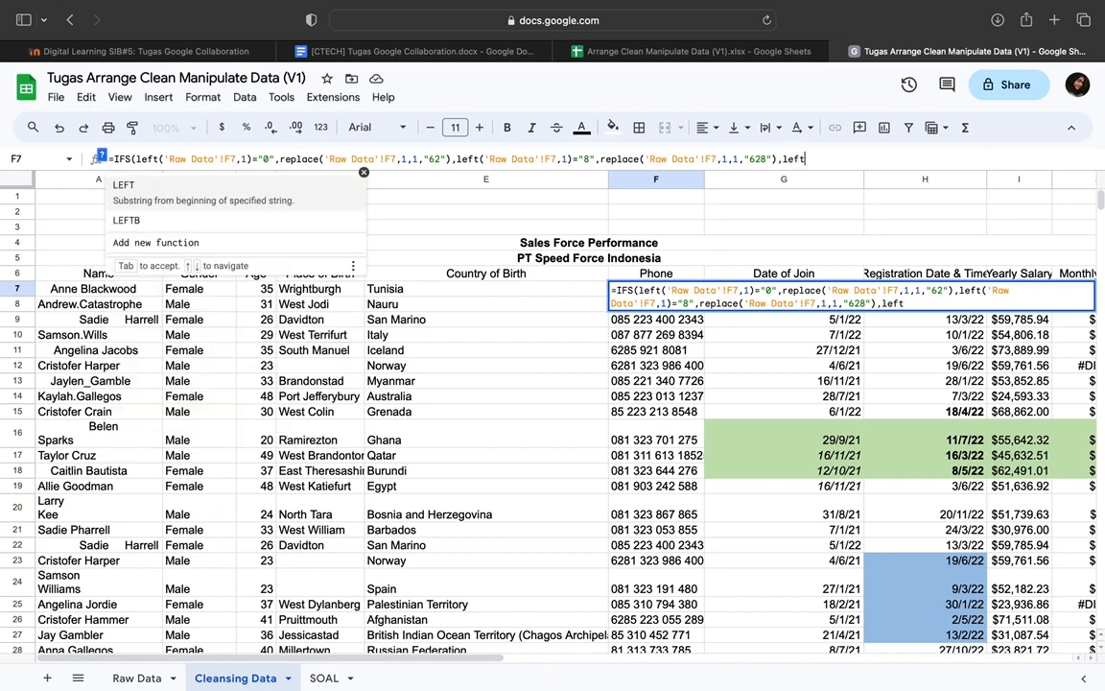
{"action": "type", "text": "("}
{"action": "key", "text": "super+v"}
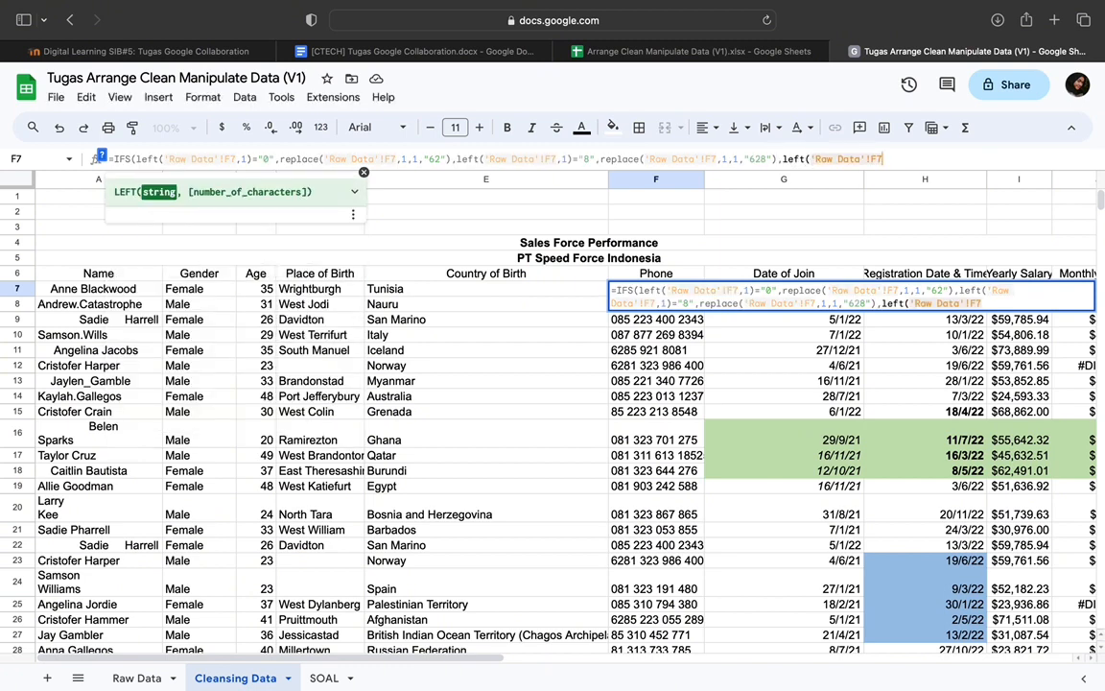
{"action": "type", "text": ","}
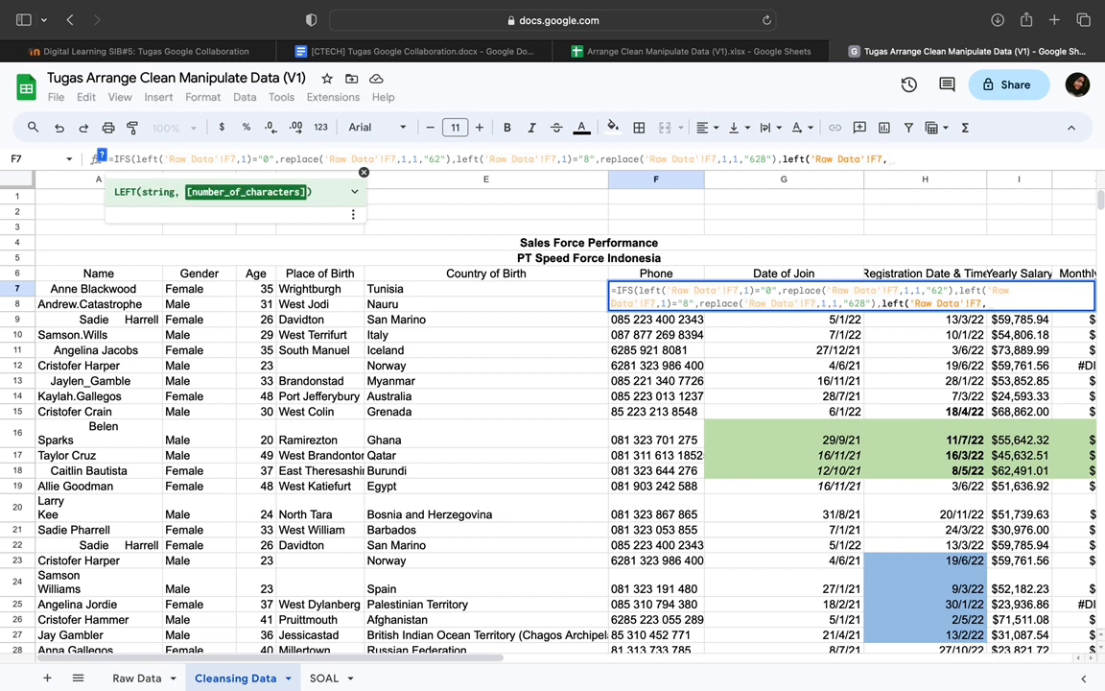
{"action": "type", "text": "2"}
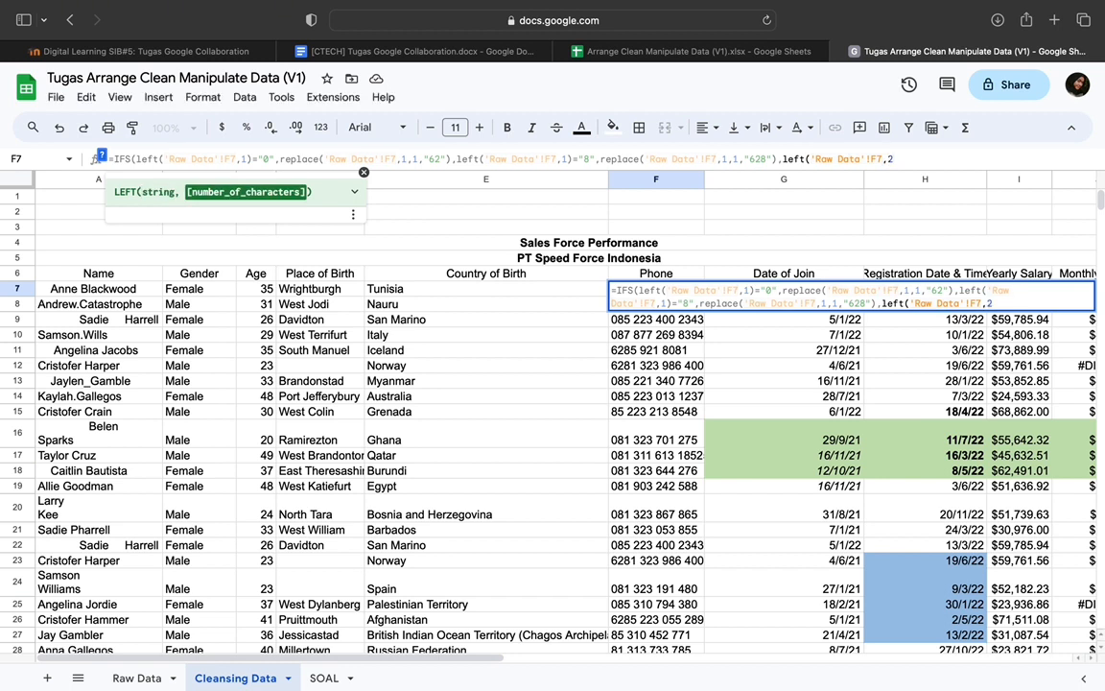
{"action": "type", "text": ")=\""}
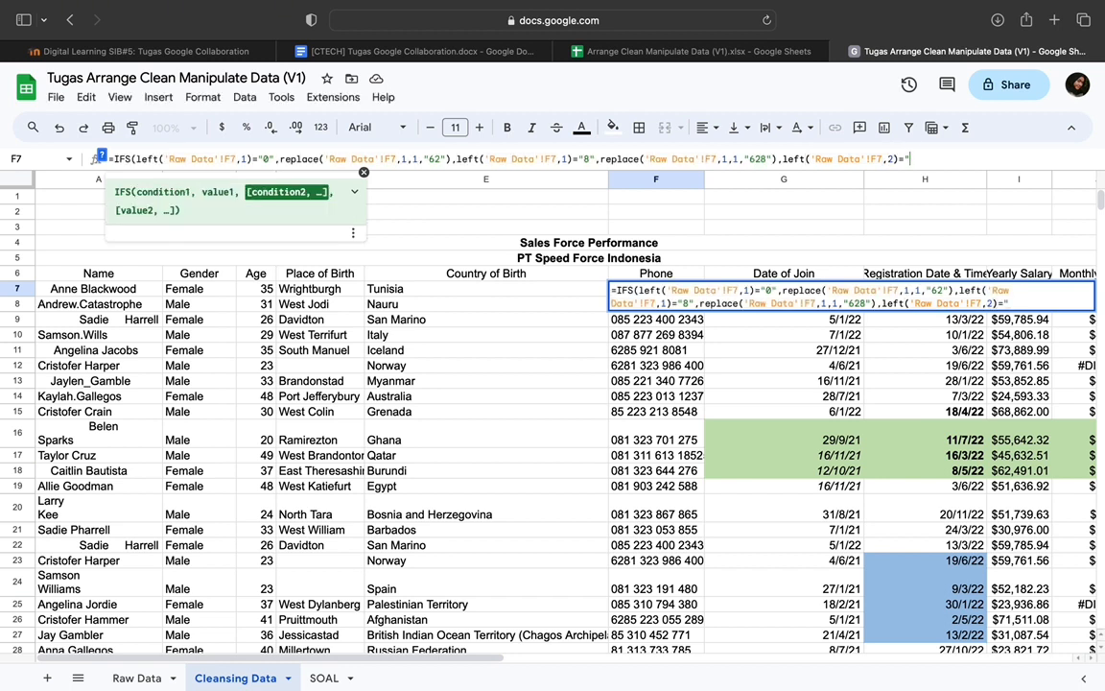
{"action": "type", "text": "62\""}
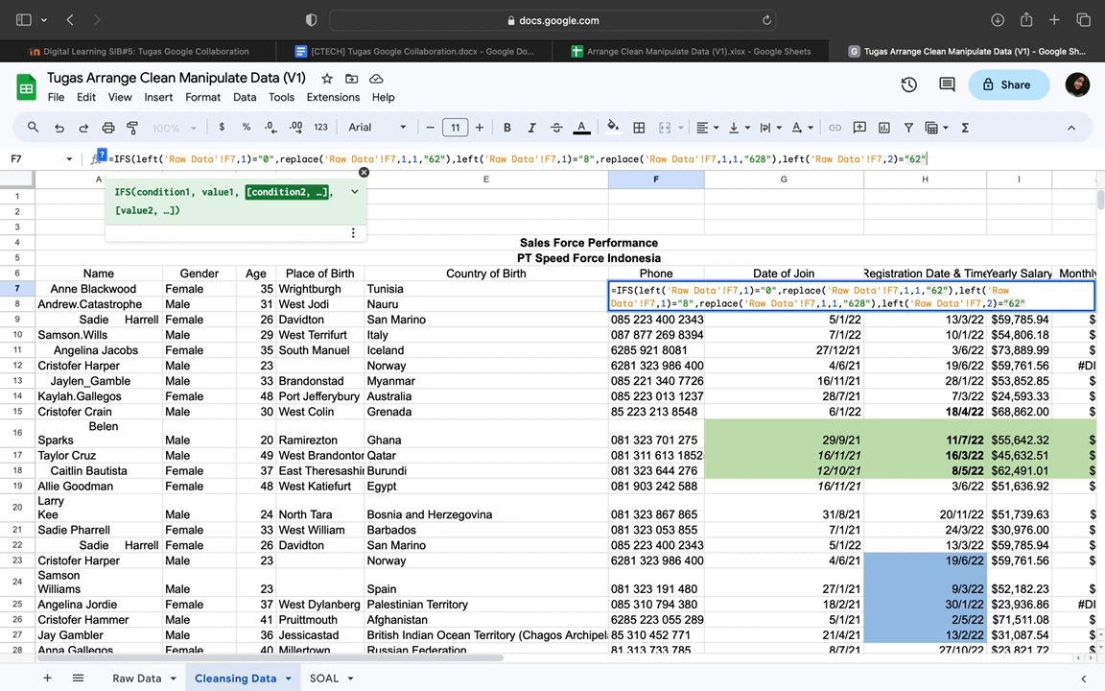
Add 'Raw Data'!F7 as the third value of the IFS formula in F7 and enter the completed formula.
{"action": "type", "text": ","}
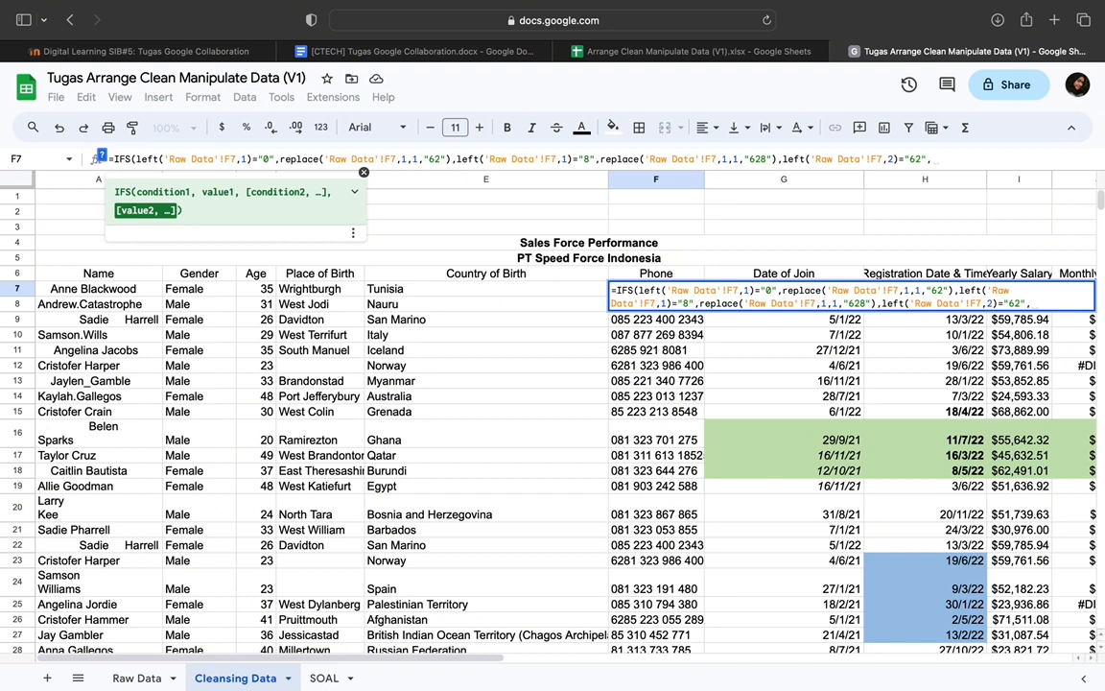
{"action": "type", "text": "'Raw Data'!F7"}
{"action": "type", "text": ")"}
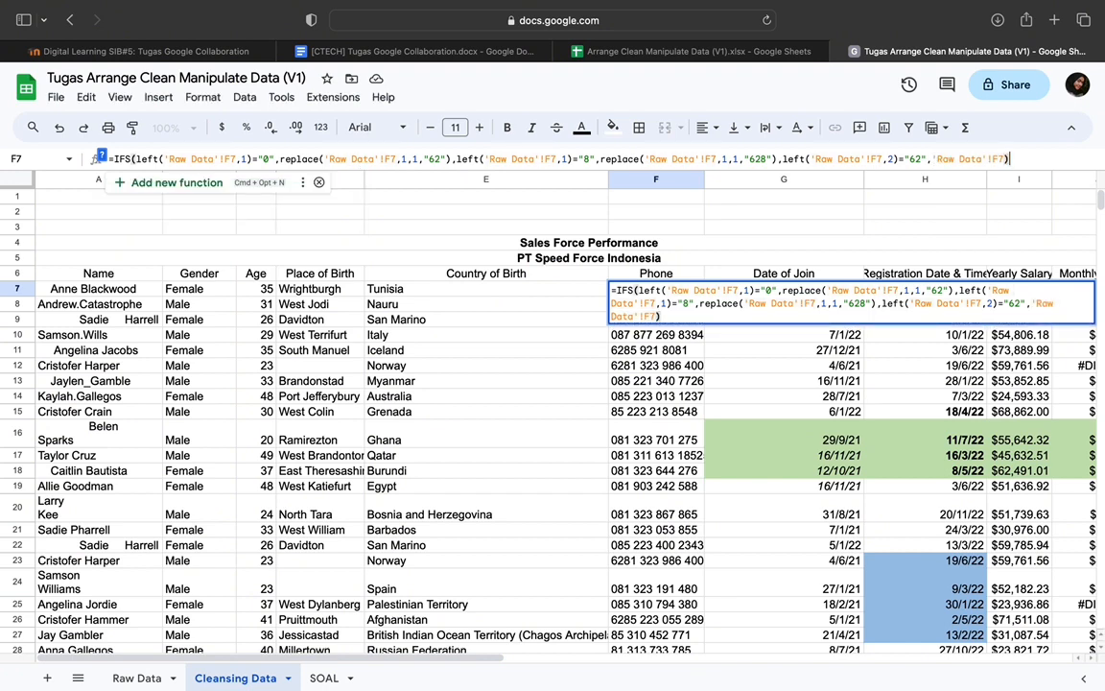
{"action": "key", "text": "Return"}
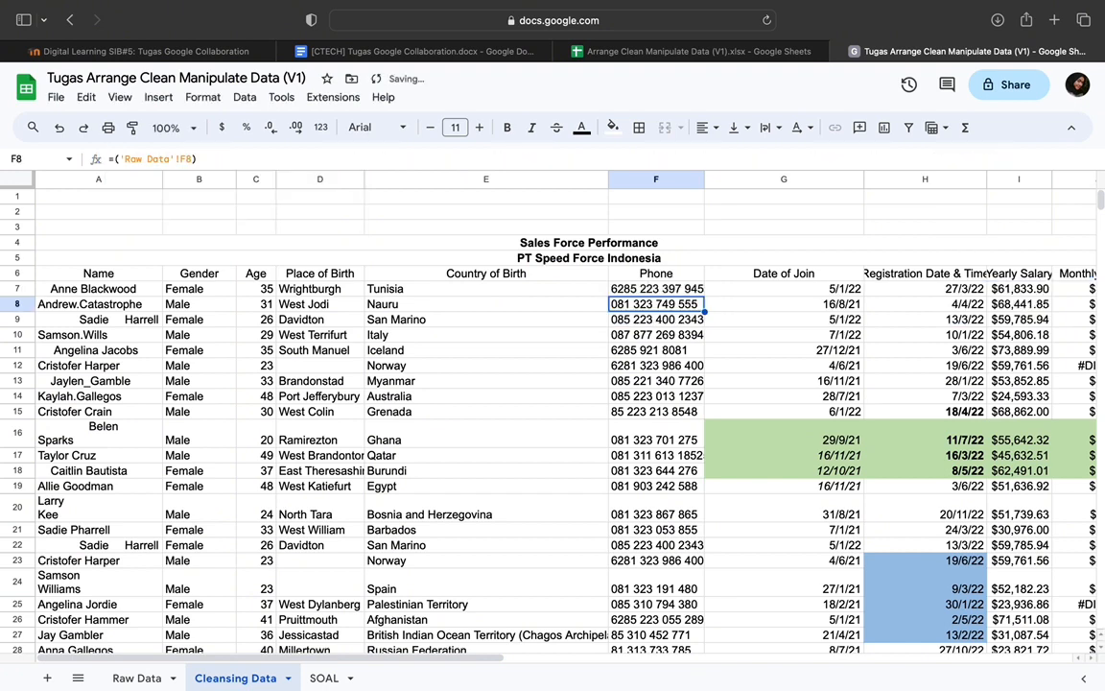
Fill the IFS phone formula from F7 down the Phone column to F39.
{"action": "left_click", "coordinate": [674, 294]}
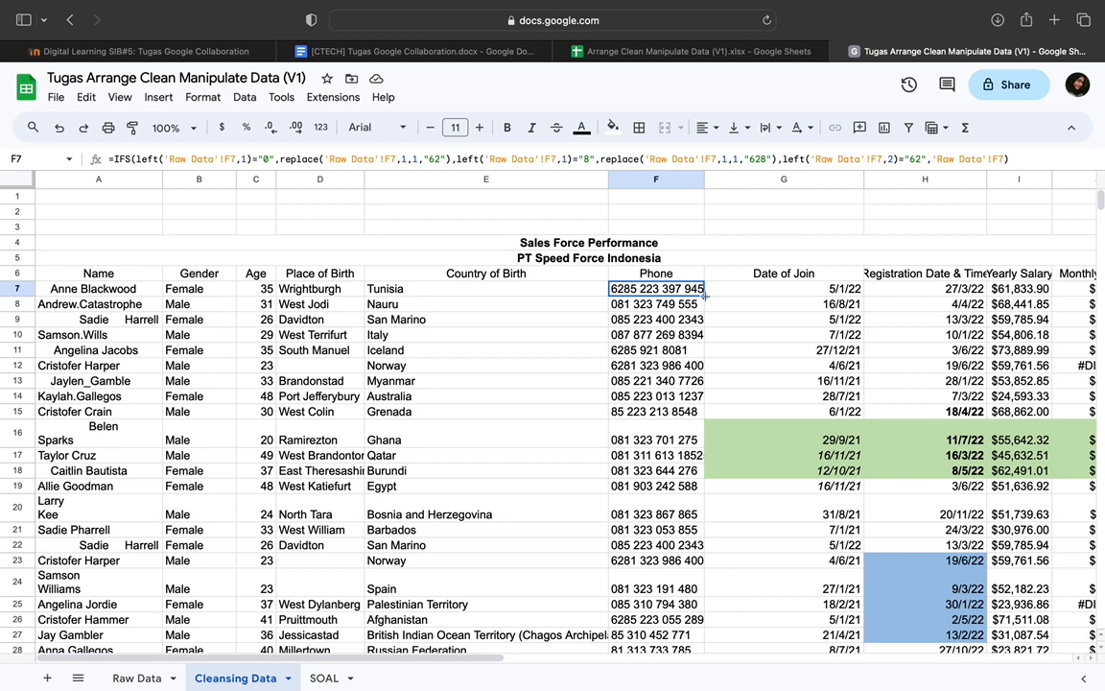
{"action": "left_click_drag", "start_coordinate": [705, 298], "coordinate": [684, 463]}
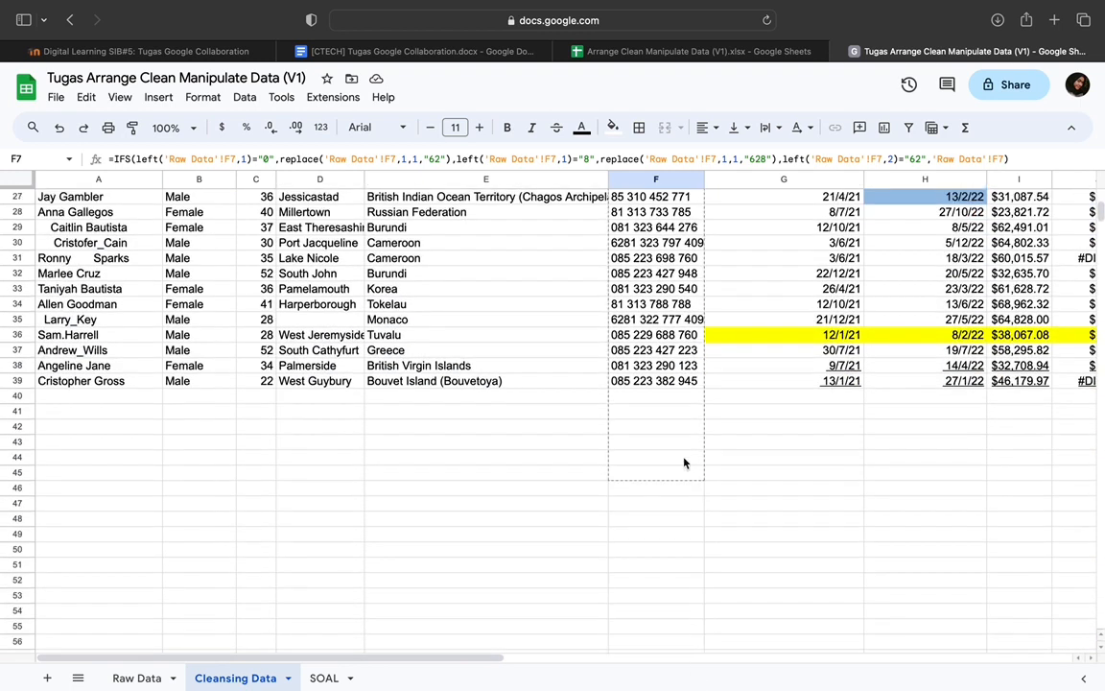
{"action": "left_click_drag", "start_coordinate": [676, 384], "coordinate": [674, 384]}
{"action": "scroll", "coordinate": [705, 449], "scroll_direction": "up", "scroll_amount": 10}
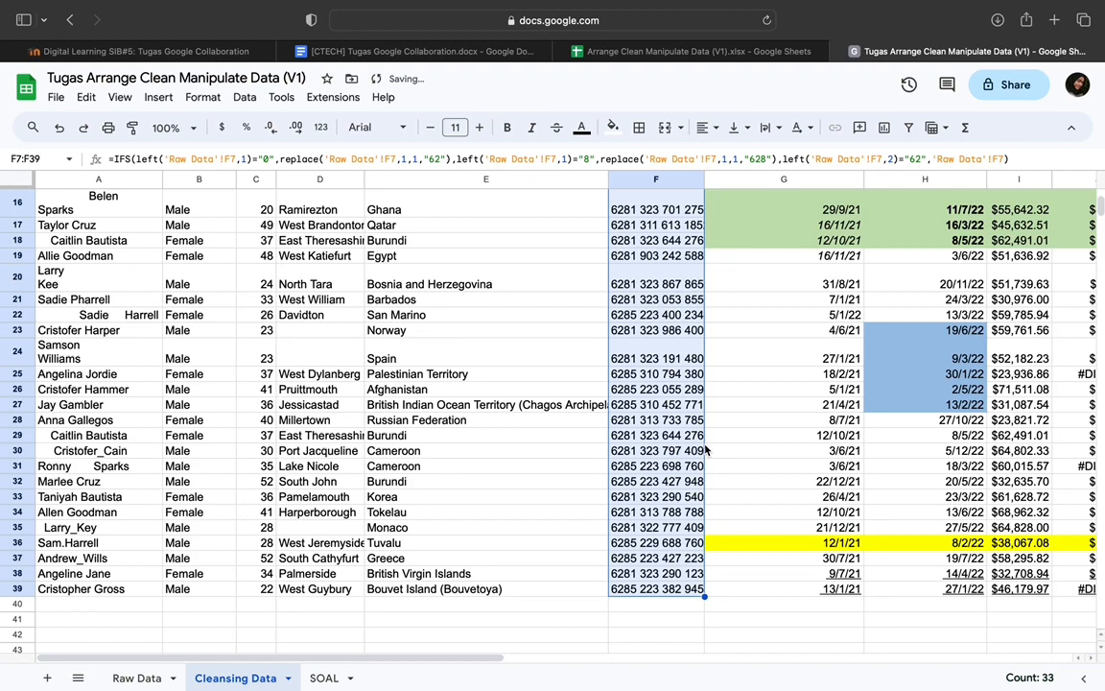
{"action": "left_click", "coordinate": [710, 441]}
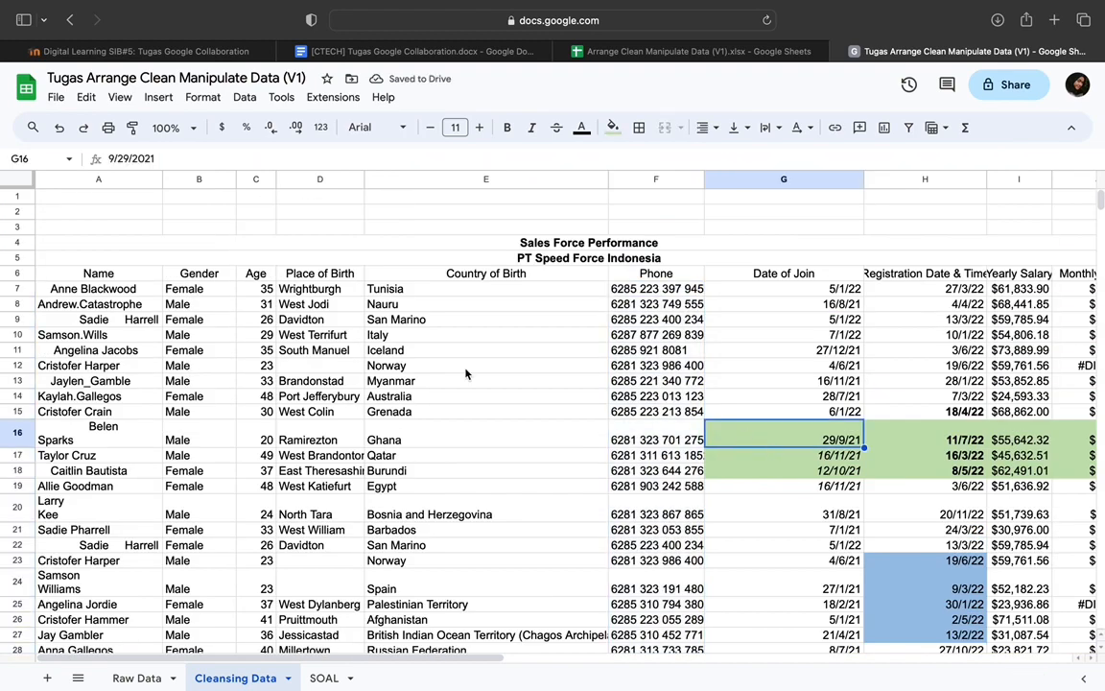
{"action": "left_click", "coordinate": [466, 370]}
{"action": "scroll", "coordinate": [466, 374], "scroll_direction": "right", "scroll_amount": 10}
{"action": "scroll", "coordinate": [467, 374], "scroll_direction": "left", "scroll_amount": 10}
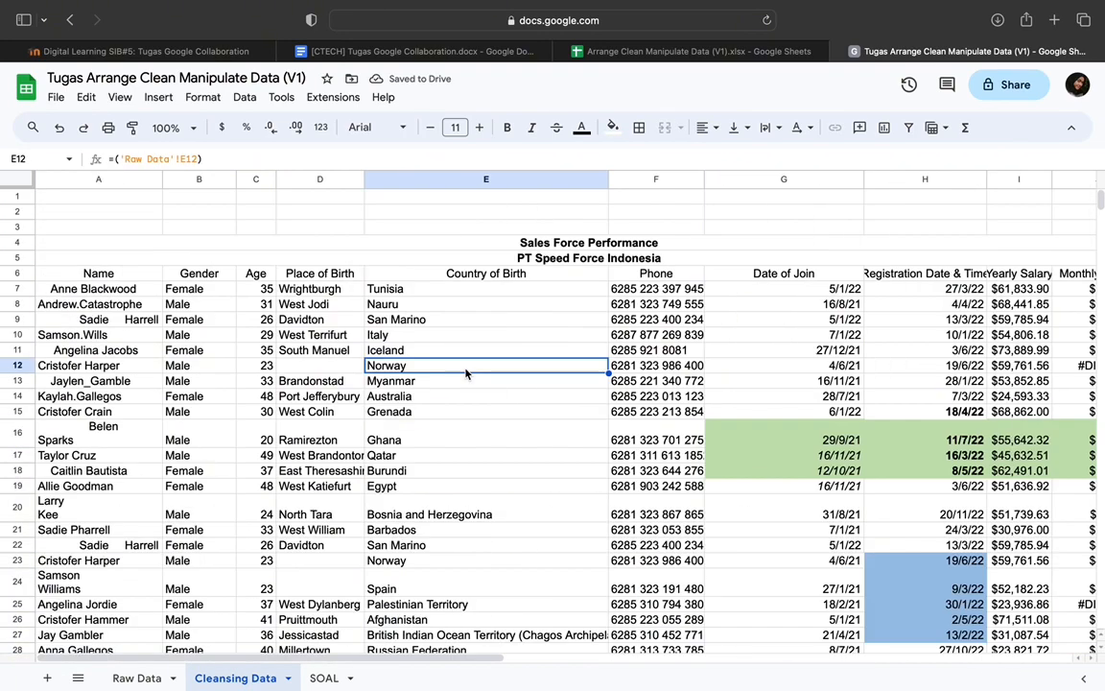
Centre the whole Cleansing Data table, A4:J39, horizontally and set its vertical alignment to middle.
{"action": "left_click", "coordinate": [227, 320]}
{"action": "key", "text": "super+a"}
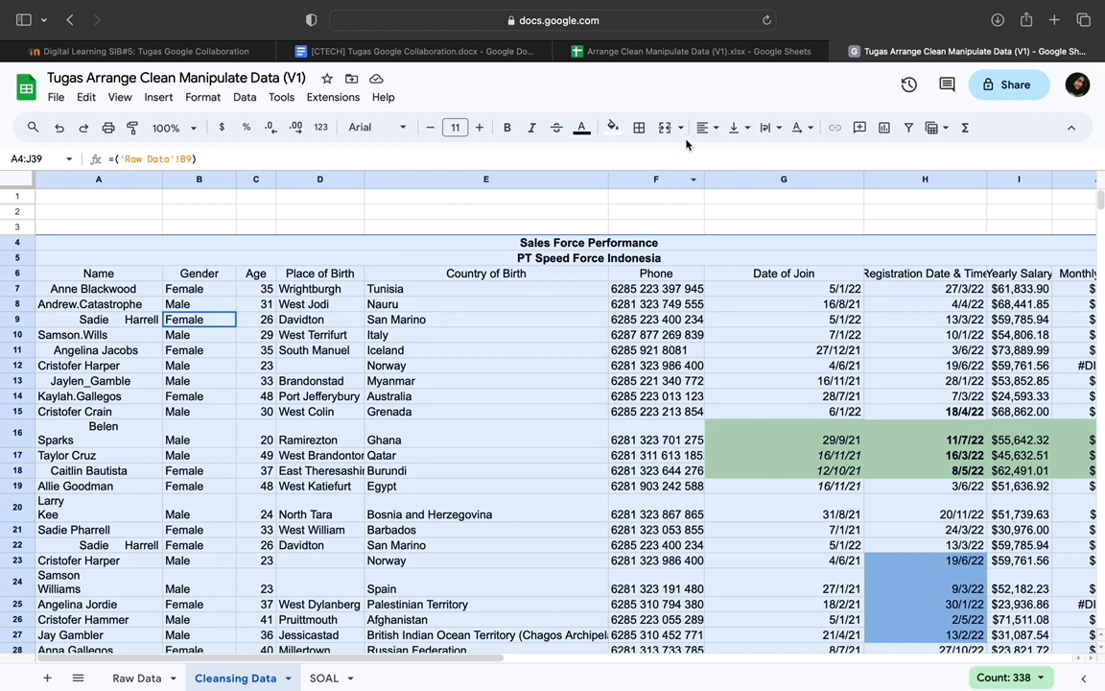
{"action": "left_click", "coordinate": [705, 127]}
{"action": "left_click", "coordinate": [731, 158]}
{"action": "left_click", "coordinate": [736, 127]}
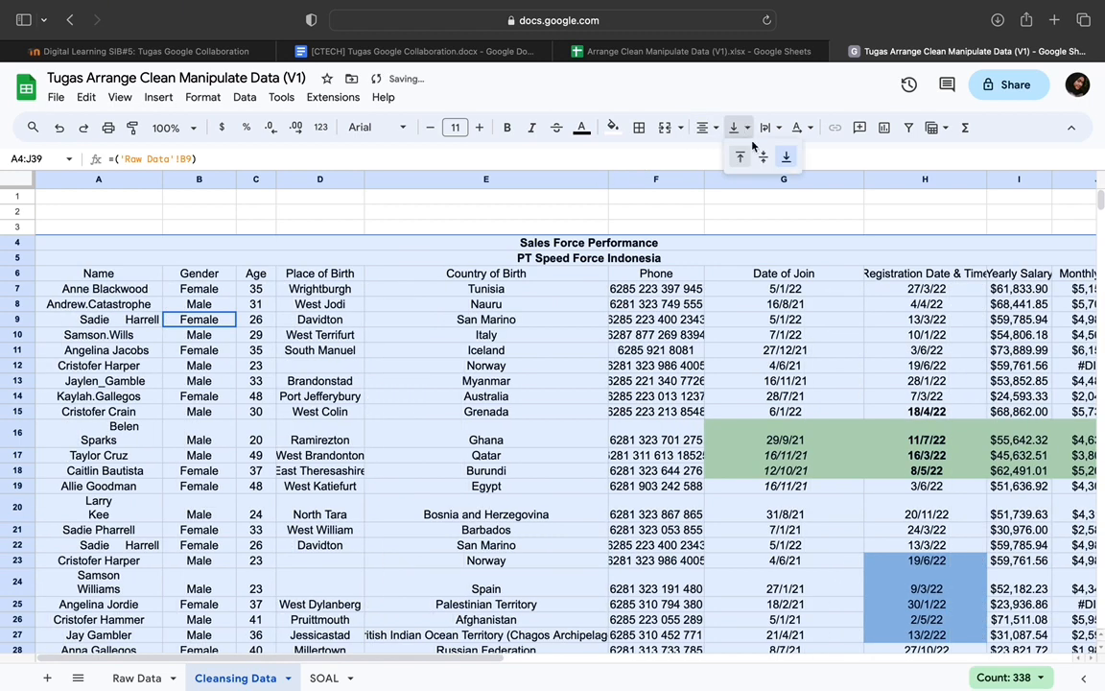
{"action": "left_click", "coordinate": [763, 156]}
Try wrapping the text across the whole Cleansing Data table.
{"action": "left_click", "coordinate": [767, 128]}
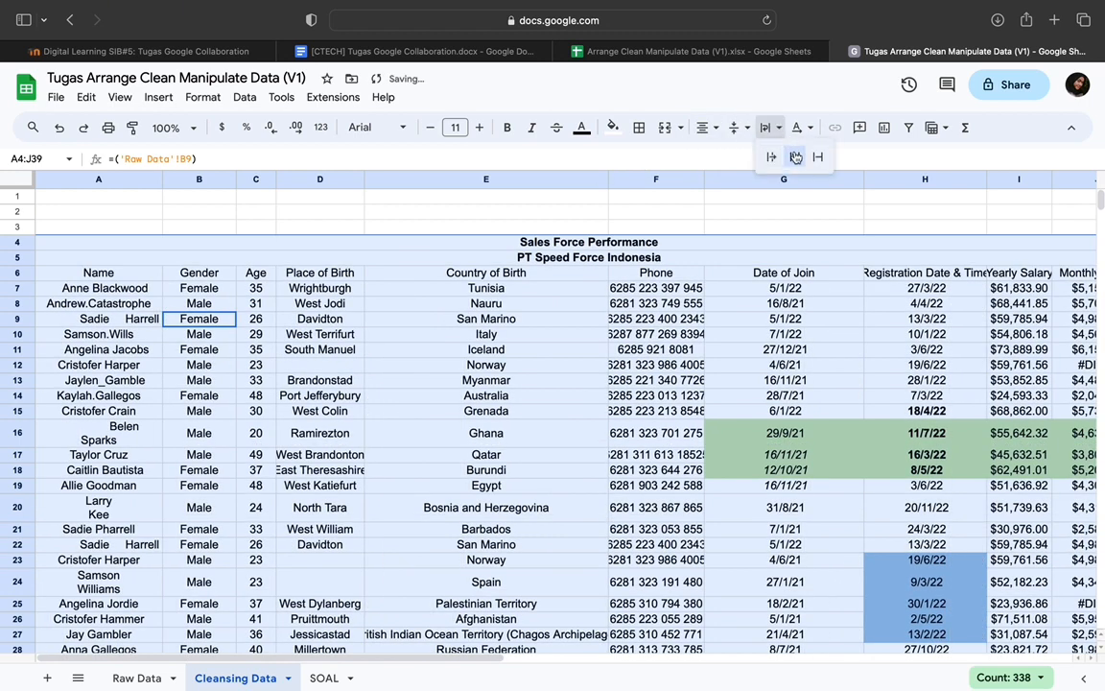
{"action": "left_click", "coordinate": [793, 156]}
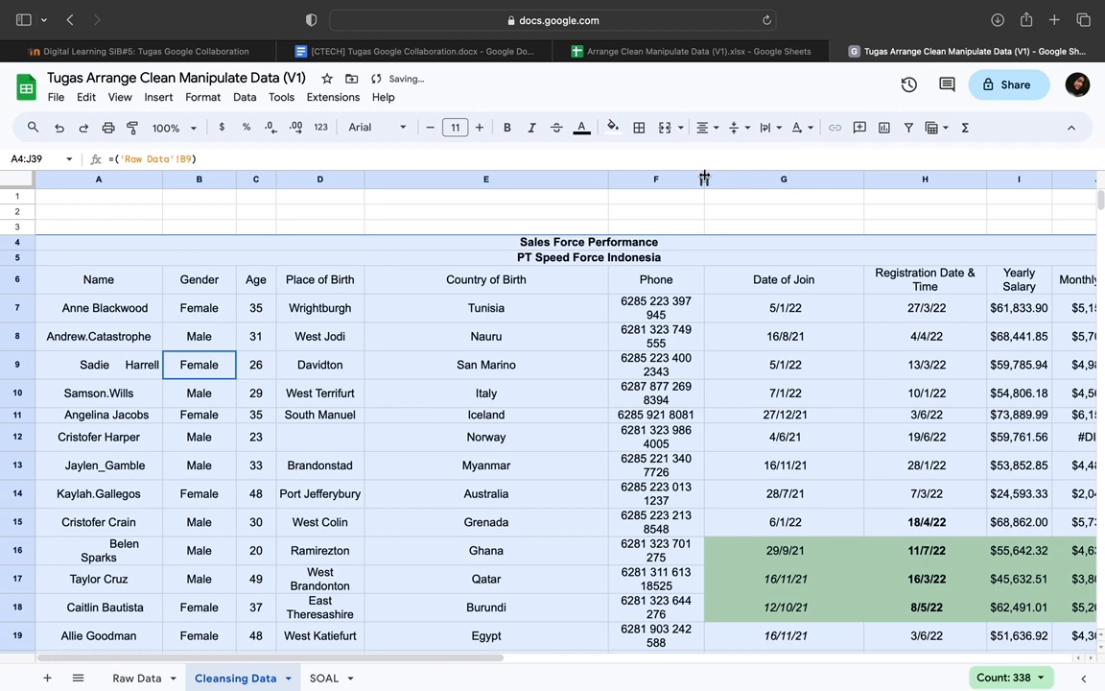
{"action": "key", "text": "super+z"}
Widen the Phone, Place of Birth and Registration Date & Time columns and slightly narrow the Date of Join column.
{"action": "left_click_drag", "start_coordinate": [704, 178], "coordinate": [739, 178]}
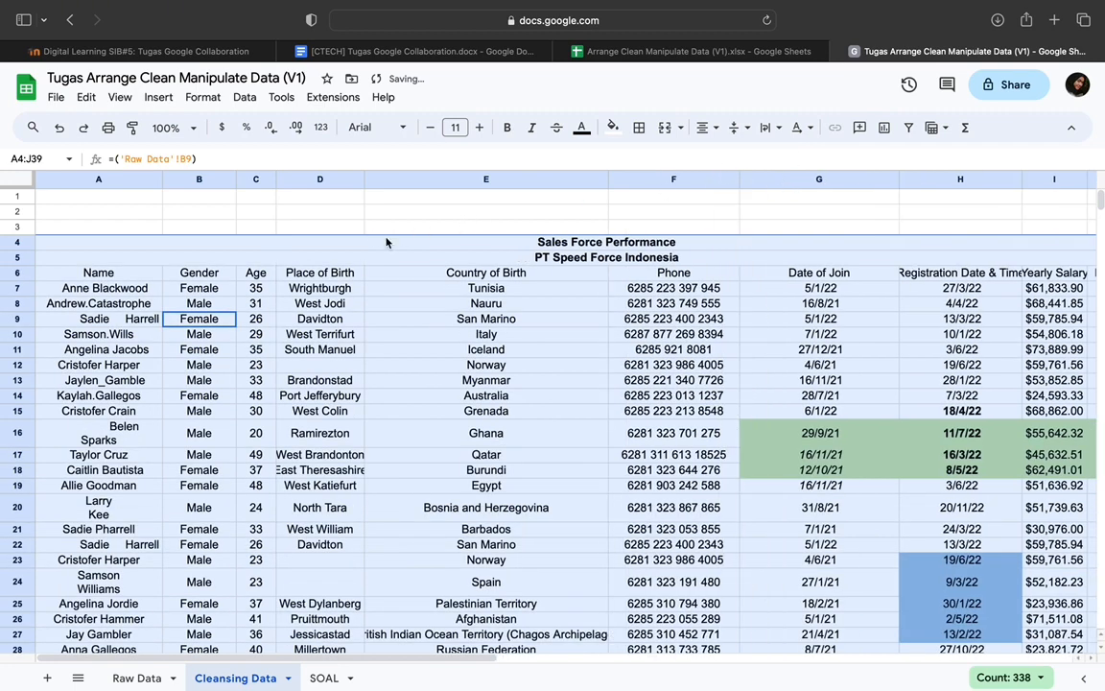
{"action": "left_click_drag", "start_coordinate": [365, 179], "coordinate": [384, 179]}
{"action": "left_click", "coordinate": [543, 434]}
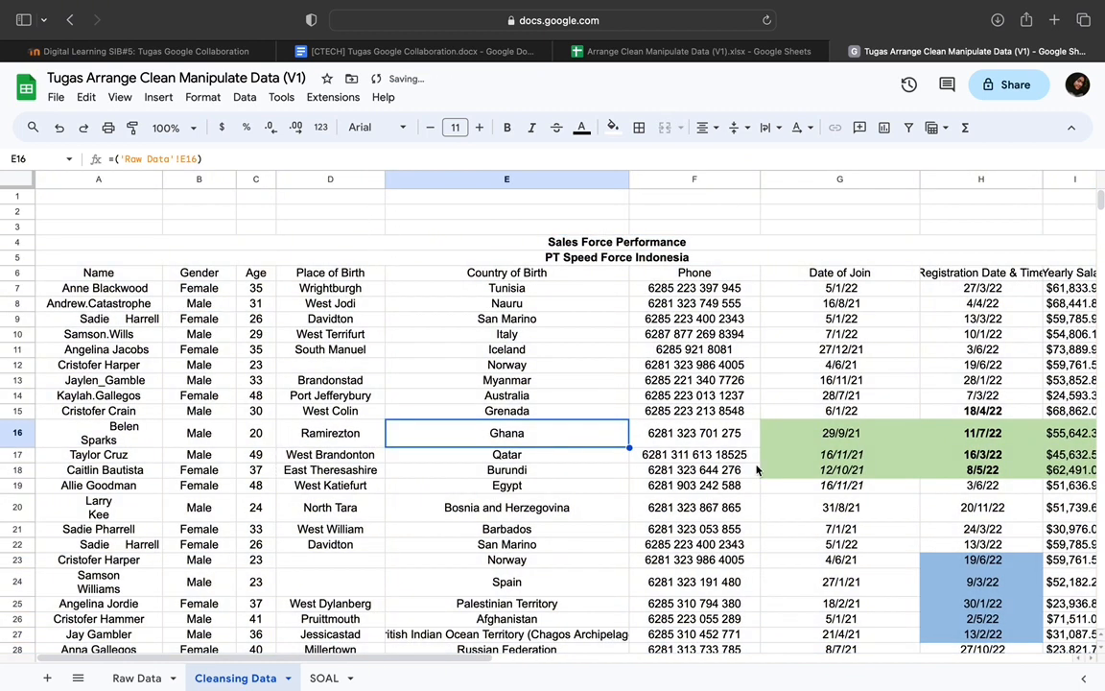
{"action": "left_click_drag", "start_coordinate": [916, 179], "coordinate": [904, 179]}
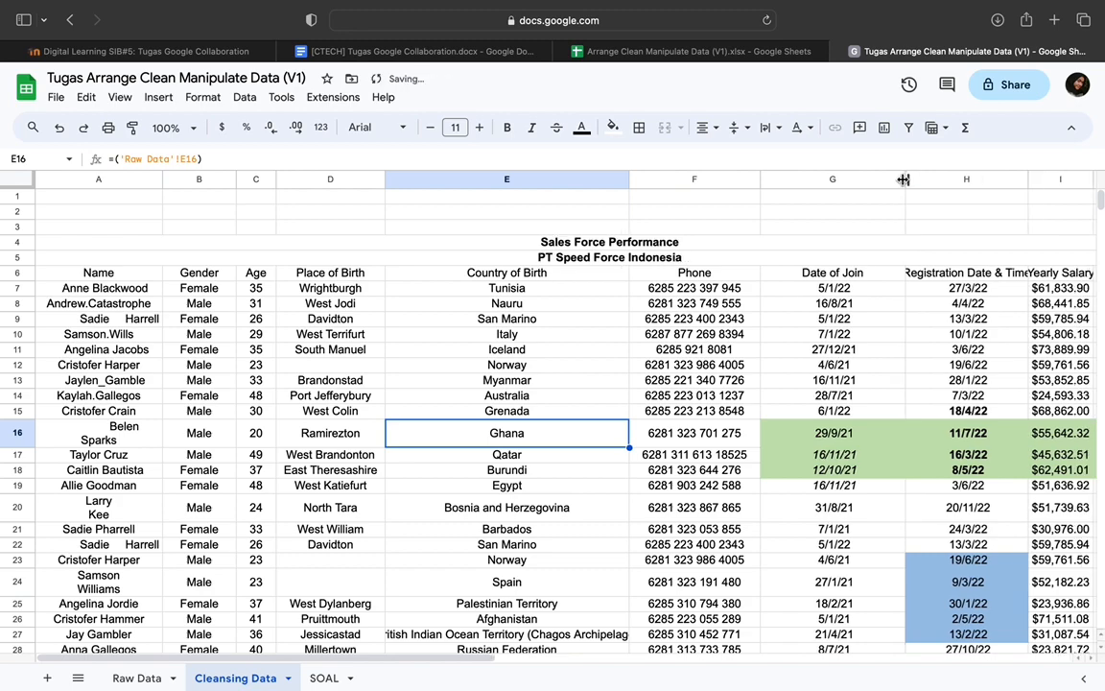
{"action": "left_click_drag", "start_coordinate": [1026, 178], "coordinate": [1052, 178]}
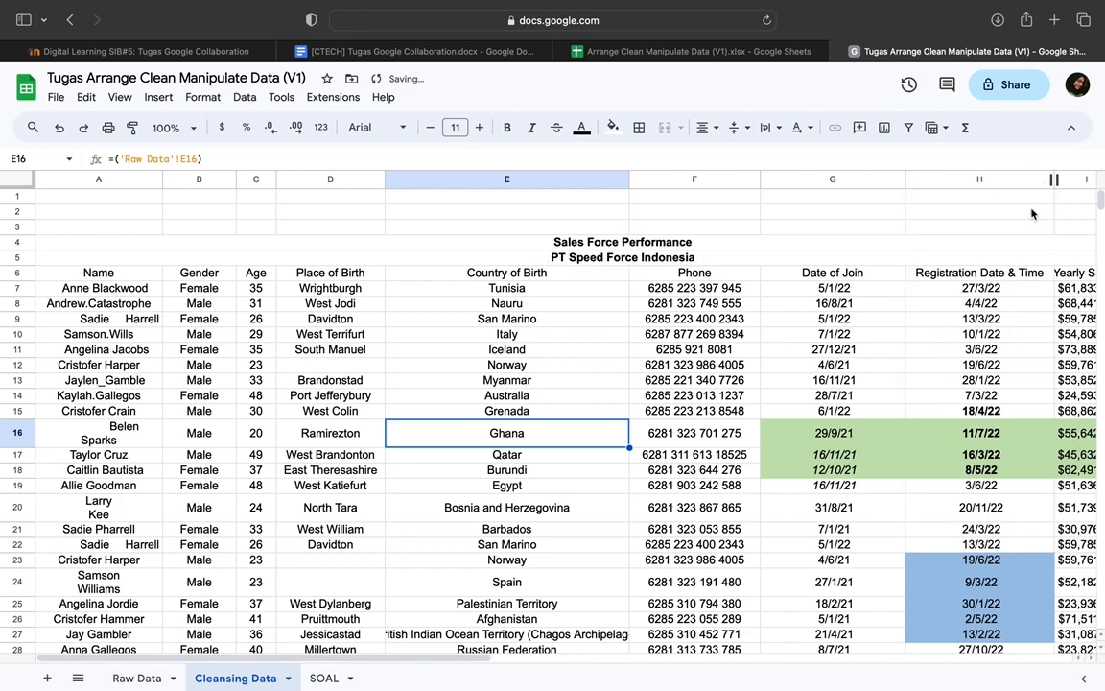
Fit the Country of Birth column's width to its longest entry.
{"action": "scroll", "coordinate": [940, 433], "scroll_direction": "right", "scroll_amount": 4}
{"action": "scroll", "coordinate": [940, 433], "scroll_direction": "left", "scroll_amount": 4}
{"action": "scroll", "coordinate": [844, 384], "scroll_direction": "down", "scroll_amount": 5}
{"action": "scroll", "coordinate": [741, 477], "scroll_direction": "up", "scroll_amount": 5}
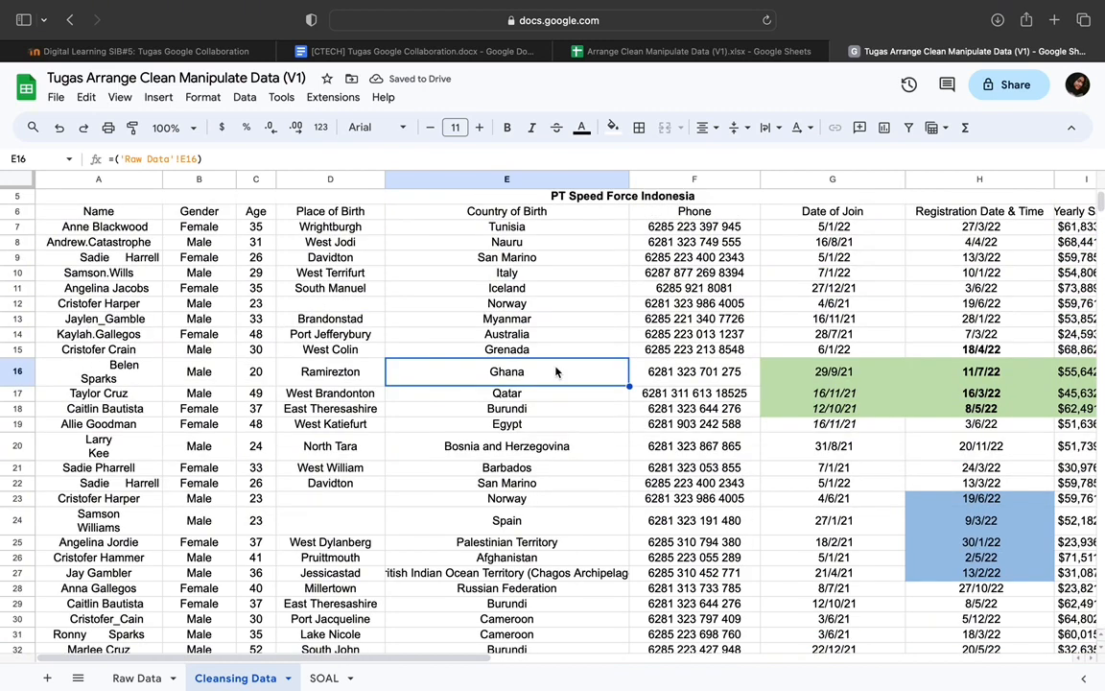
{"action": "left_click", "coordinate": [571, 320]}
{"action": "scroll", "coordinate": [616, 522], "scroll_direction": "down", "scroll_amount": 2}
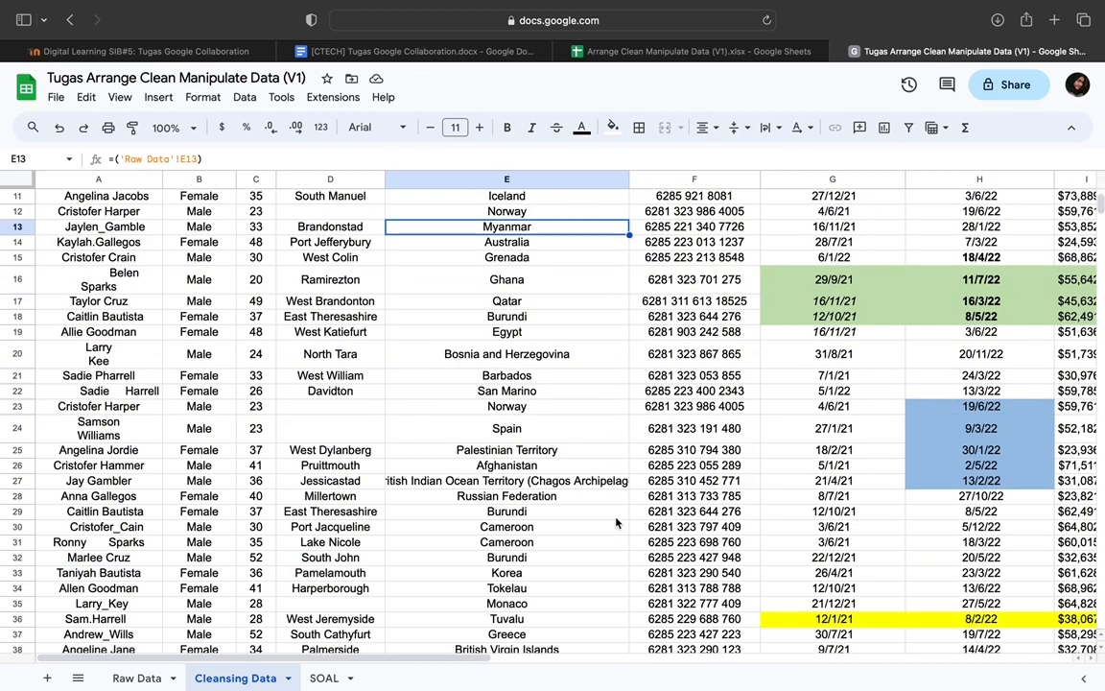
{"action": "scroll", "coordinate": [616, 522], "scroll_direction": "up", "scroll_amount": 3}
{"action": "double_click", "coordinate": [629, 179]}
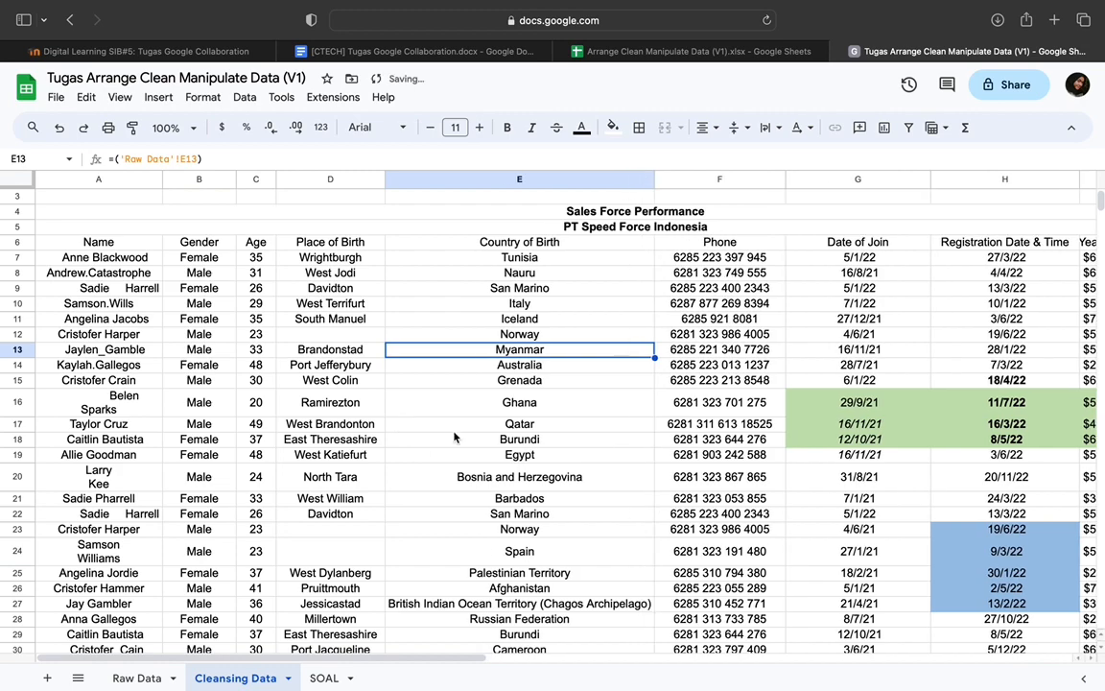
{"action": "scroll", "coordinate": [454, 438], "scroll_direction": "right", "scroll_amount": 5}
{"action": "scroll", "coordinate": [576, 479], "scroll_direction": "left", "scroll_amount": 5}
{"action": "scroll", "coordinate": [605, 497], "scroll_direction": "down", "scroll_amount": 1}
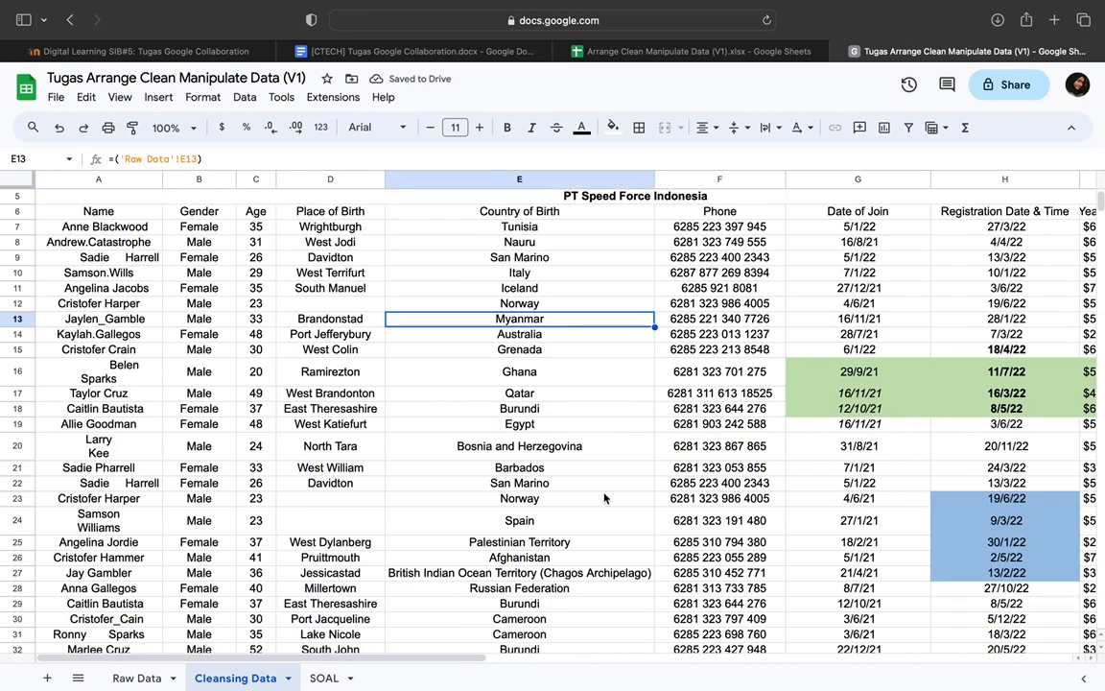
{"action": "scroll", "coordinate": [604, 497], "scroll_direction": "down", "scroll_amount": 1}
{"action": "left_click", "coordinate": [712, 351]}
{"action": "scroll", "coordinate": [712, 353], "scroll_direction": "up", "scroll_amount": 3}
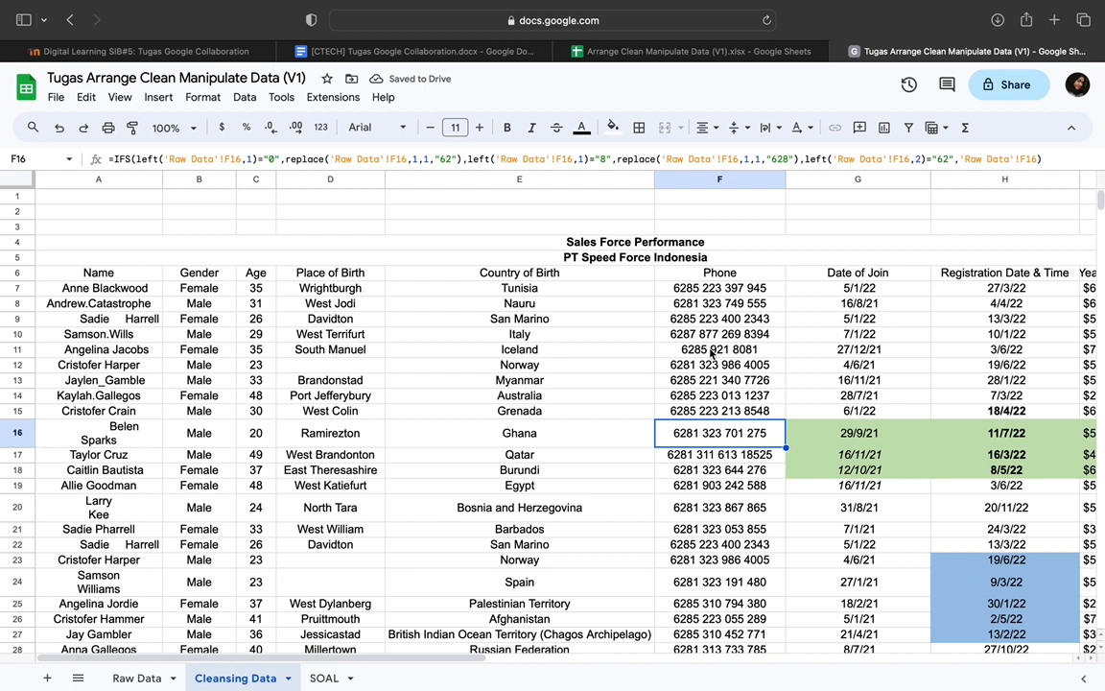
{"action": "scroll", "coordinate": [712, 354], "scroll_direction": "down", "scroll_amount": 2}
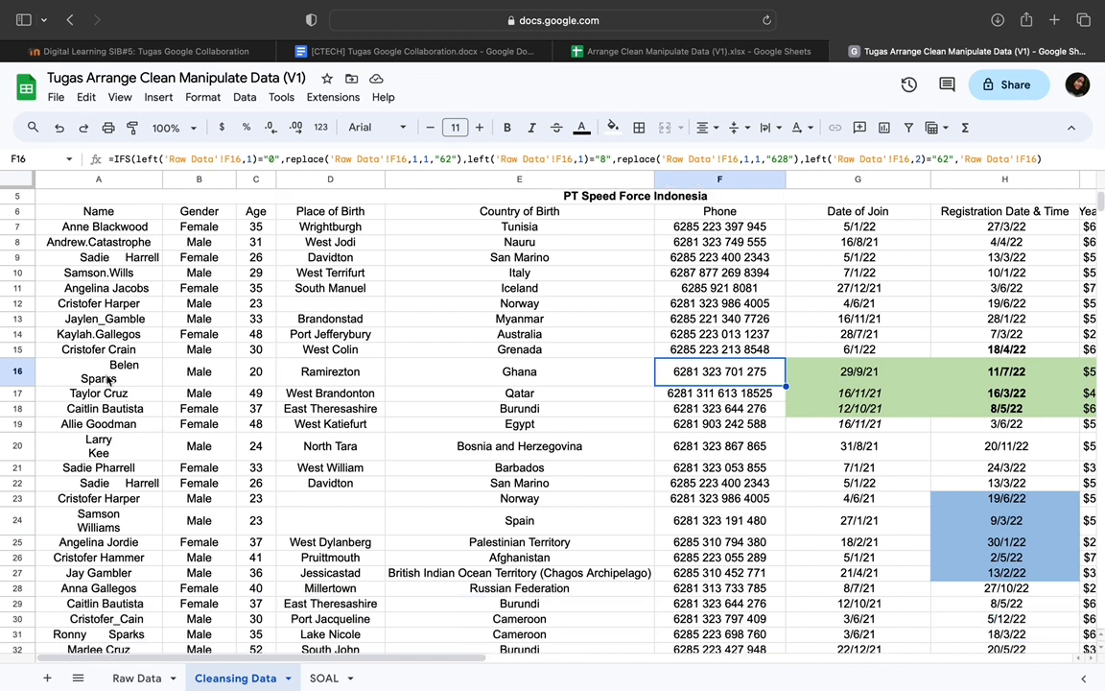
Review the formatting rules on the SOAL sheet and compare them with the Cleansing Data table.
{"action": "scroll", "coordinate": [177, 312], "scroll_direction": "up", "scroll_amount": 2}
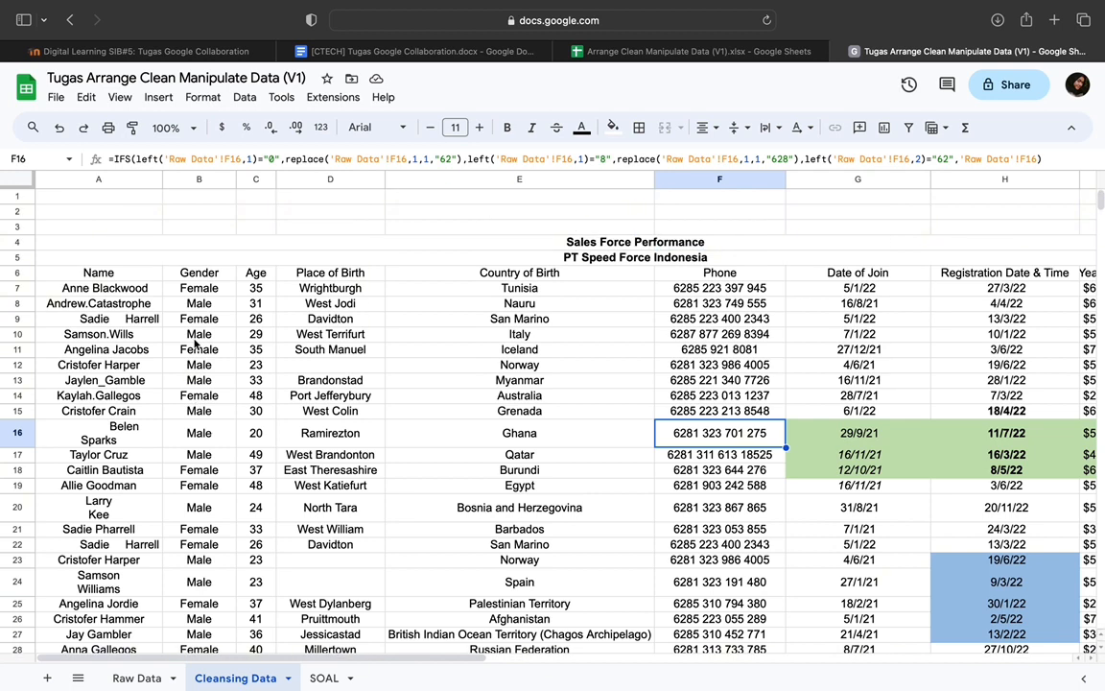
{"action": "left_click", "coordinate": [323, 677]}
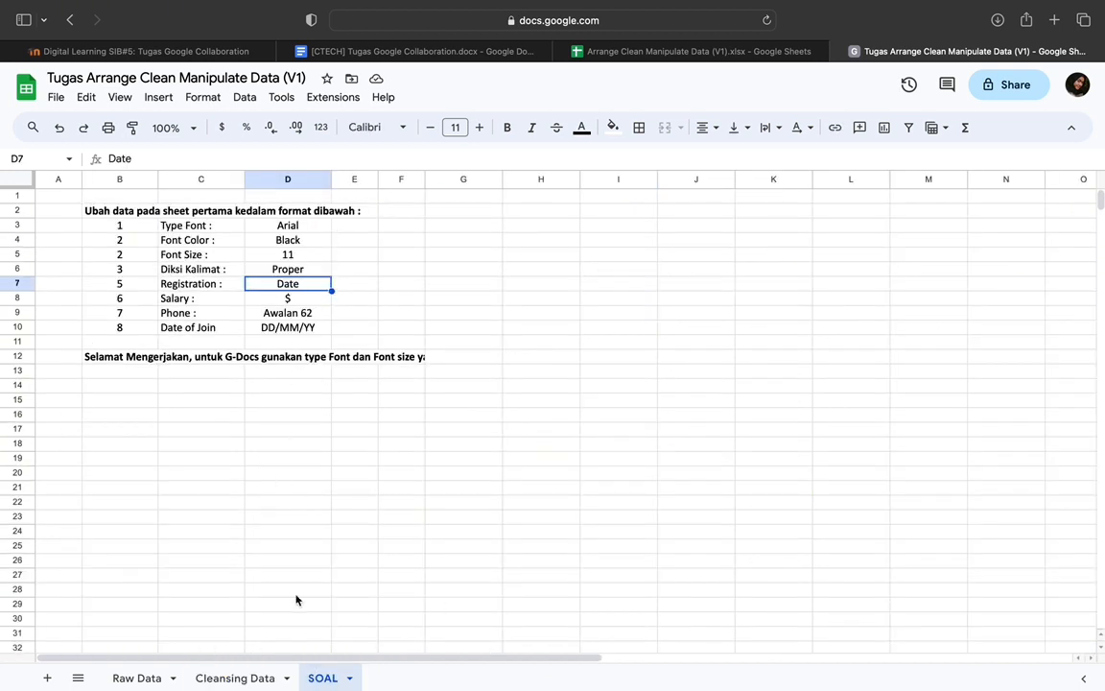
{"action": "mouse_move", "coordinate": [257, 681]}
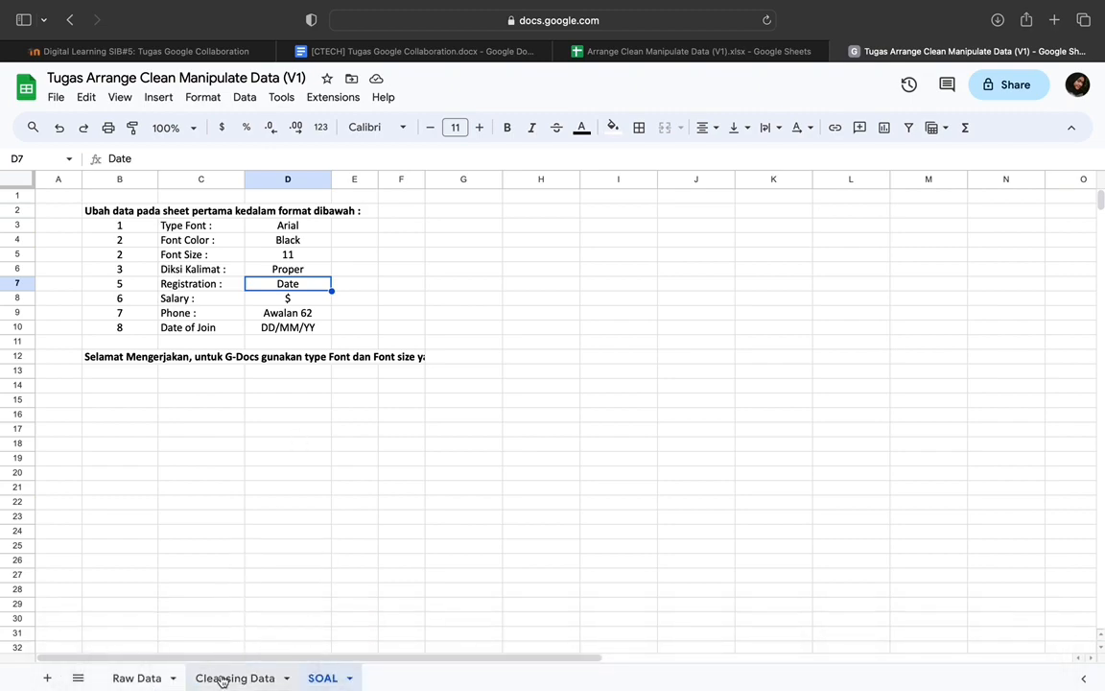
{"action": "left_click", "coordinate": [221, 677]}
{"action": "scroll", "coordinate": [761, 327], "scroll_direction": "right", "scroll_amount": 5}
{"action": "scroll", "coordinate": [761, 327], "scroll_direction": "left", "scroll_amount": 5}
{"action": "scroll", "coordinate": [760, 326], "scroll_direction": "down", "scroll_amount": 2}
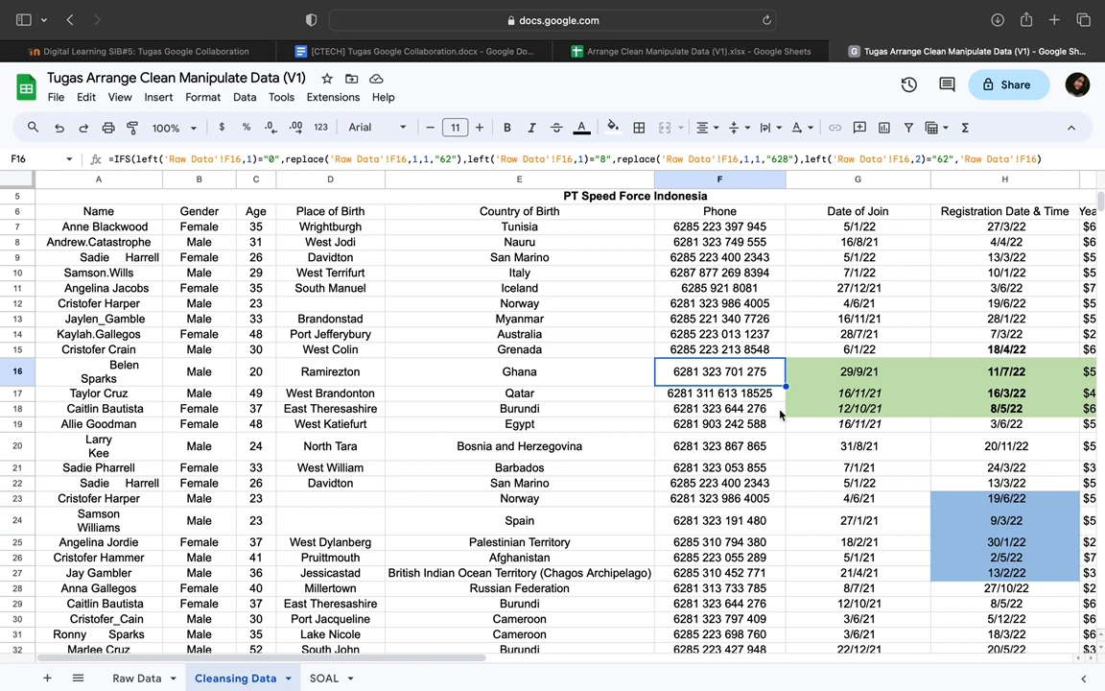
Apply borders to all cells of the Cleansing Data table, A4:J39.
{"action": "scroll", "coordinate": [779, 415], "scroll_direction": "down", "scroll_amount": 1}
{"action": "left_click", "coordinate": [165, 126]}
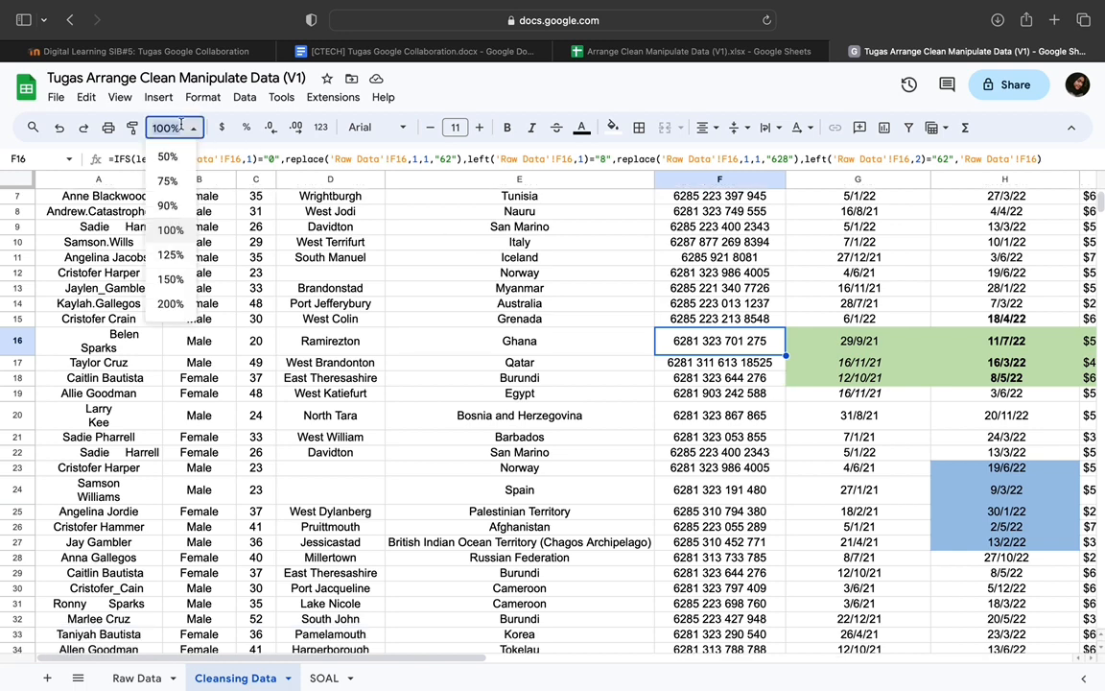
{"action": "left_click", "coordinate": [169, 181]}
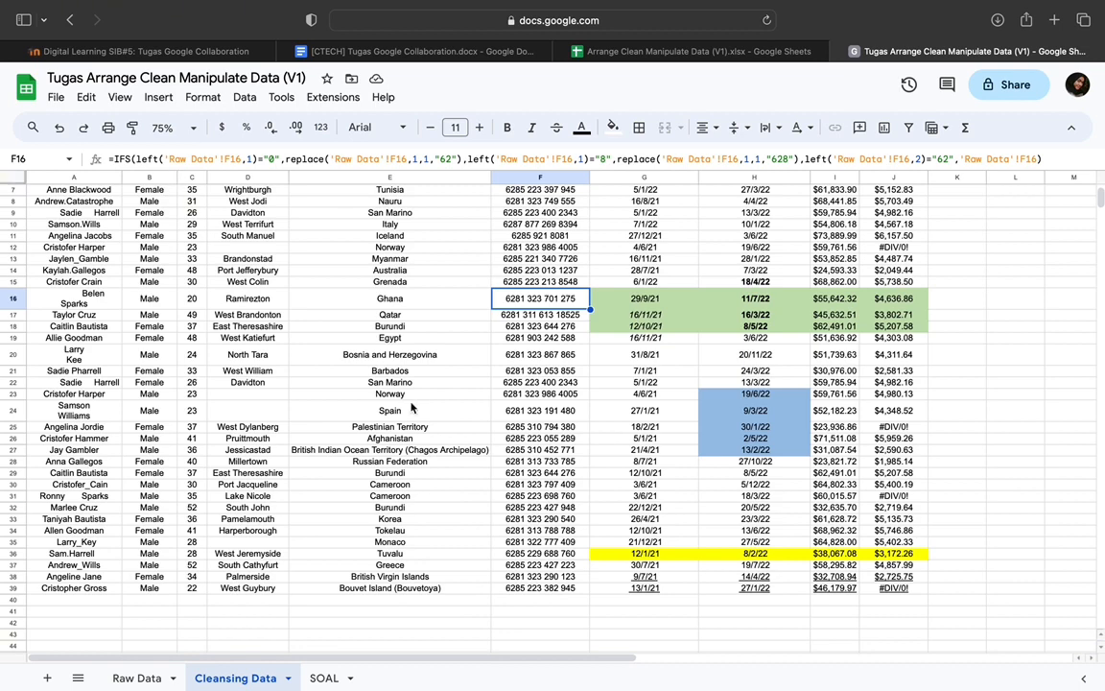
{"action": "scroll", "coordinate": [412, 408], "scroll_direction": "down", "scroll_amount": 2}
{"action": "scroll", "coordinate": [413, 407], "scroll_direction": "up", "scroll_amount": 2}
{"action": "left_click", "coordinate": [345, 308]}
{"action": "key", "text": "ctrl+a"}
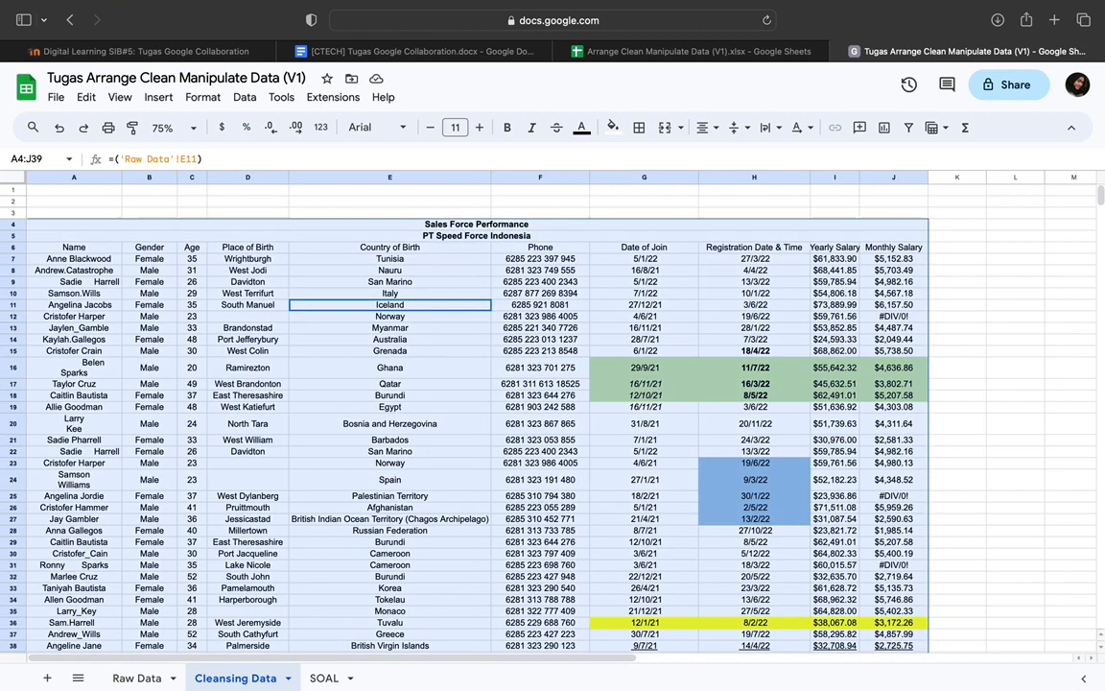
{"action": "left_click", "coordinate": [639, 127]}
{"action": "left_click", "coordinate": [649, 161]}
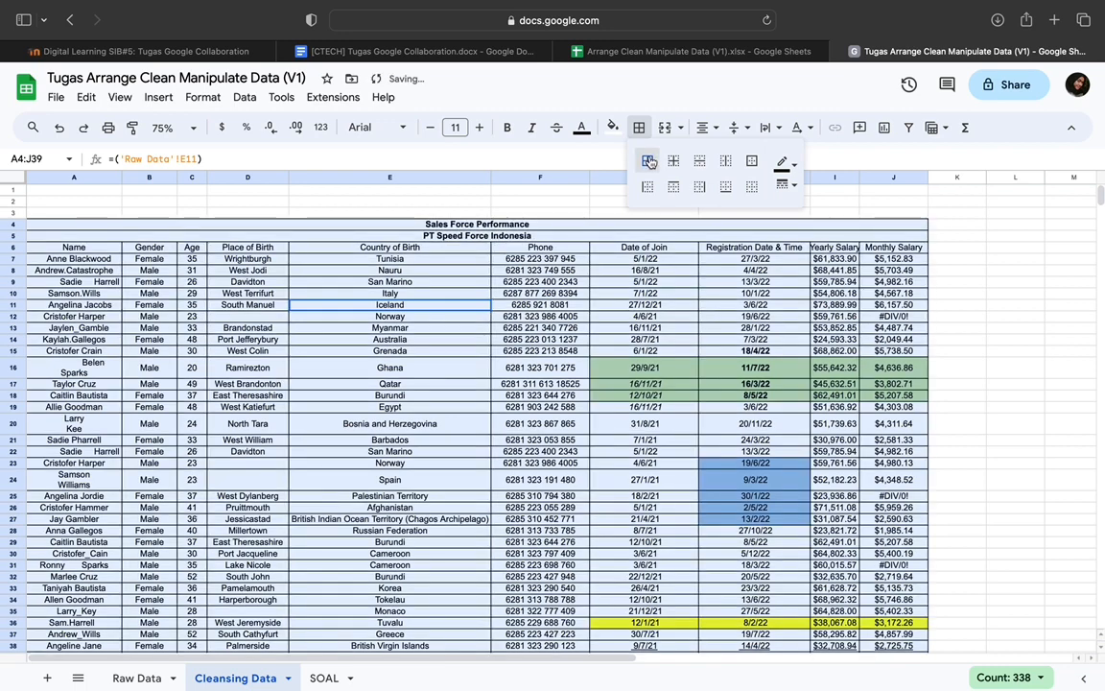
{"action": "left_click", "coordinate": [596, 409]}
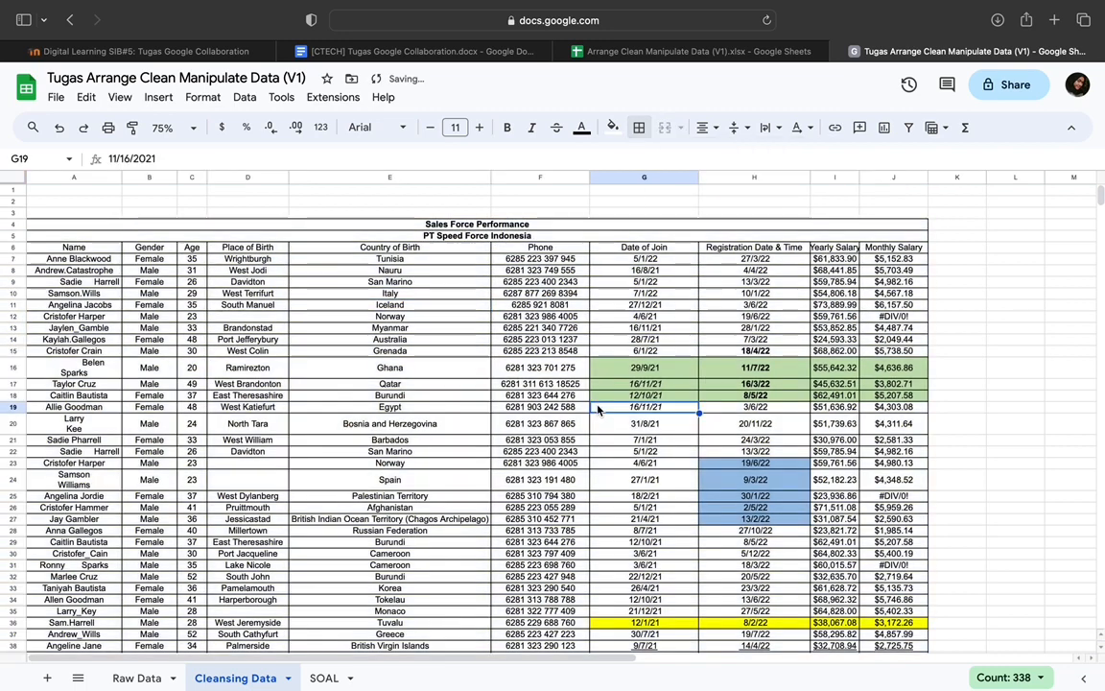
Make the column headings in A6:J6 of the Cleansing Data table bold.
{"action": "left_click", "coordinate": [522, 225]}
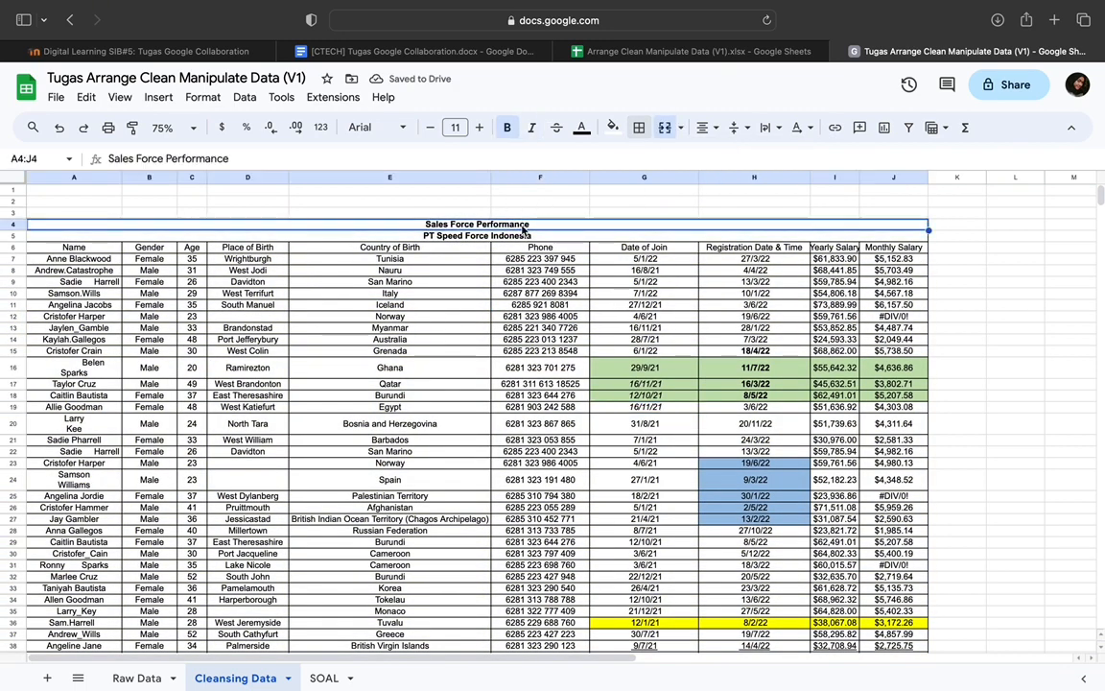
{"action": "key", "text": "Down"}
{"action": "left_click_drag", "start_coordinate": [65, 251], "coordinate": [754, 247]}
{"action": "left_click_drag", "start_coordinate": [880, 257], "coordinate": [887, 247]}
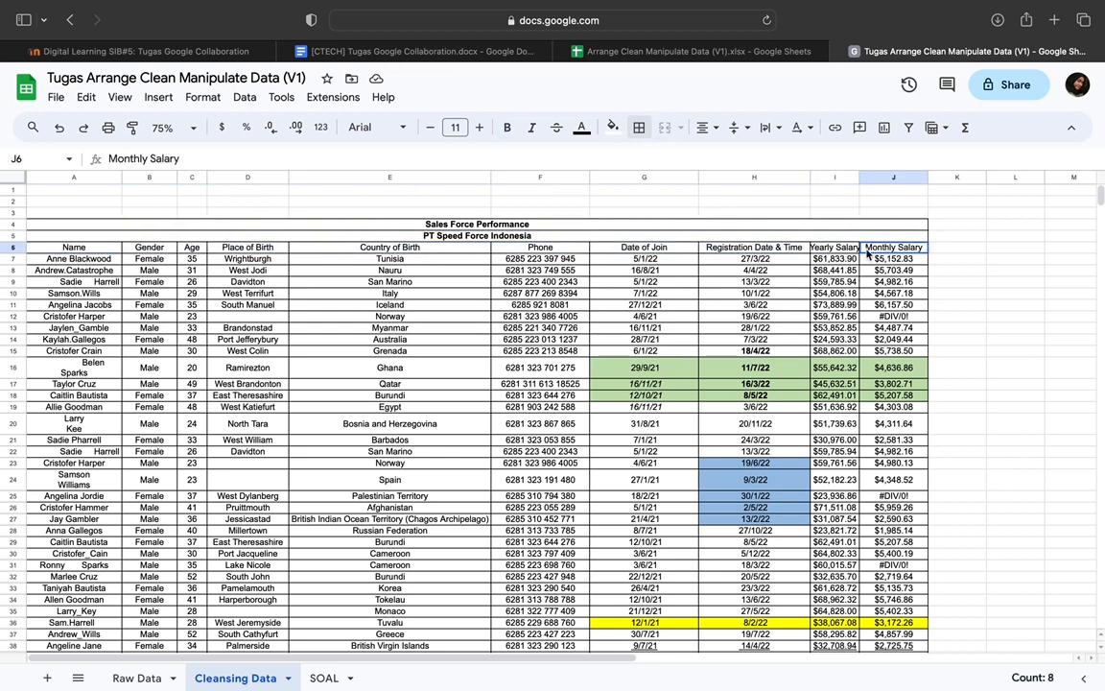
{"action": "key", "text": "ctrl+b"}
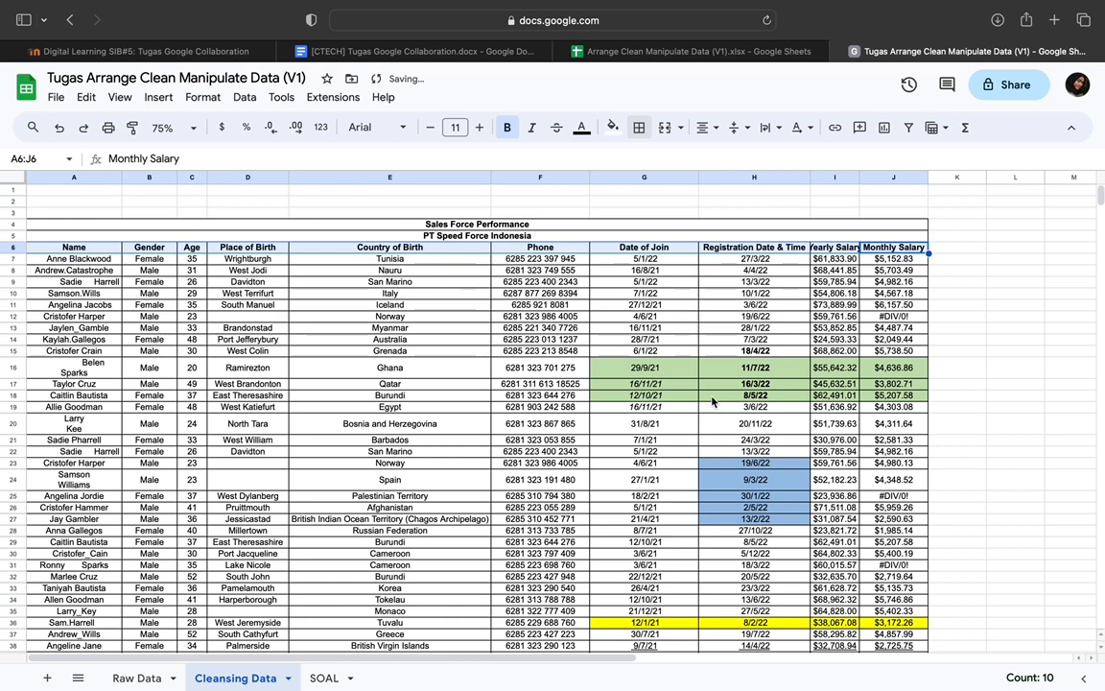
{"action": "left_click", "coordinate": [945, 341]}
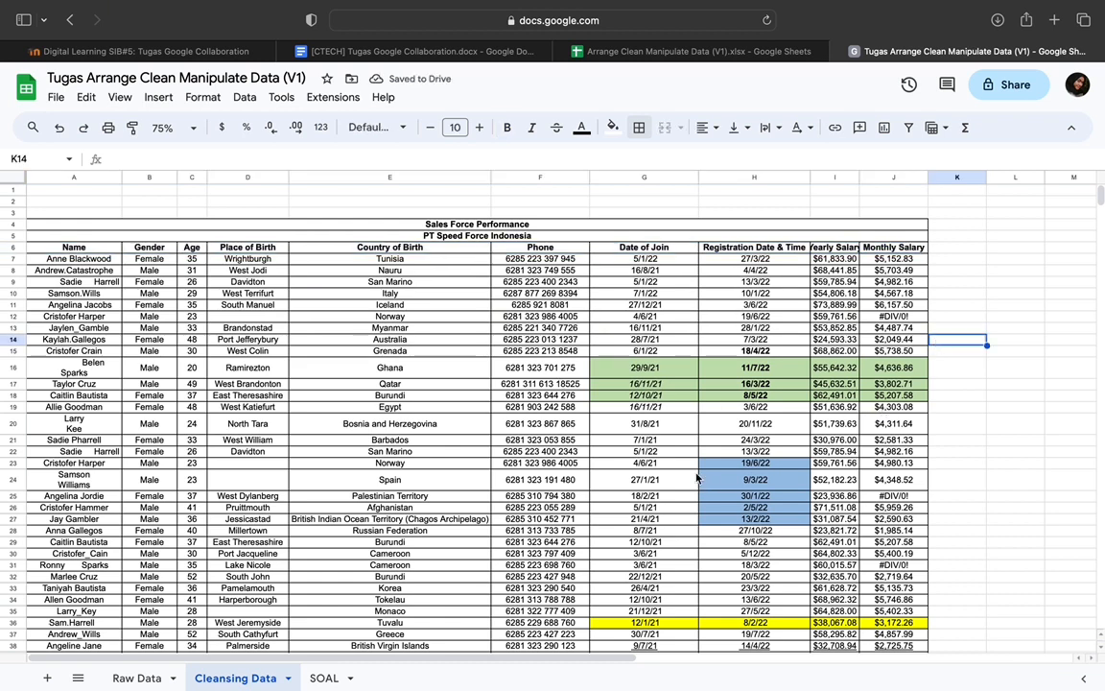
{"action": "scroll", "coordinate": [310, 523], "scroll_direction": "down", "scroll_amount": 2}
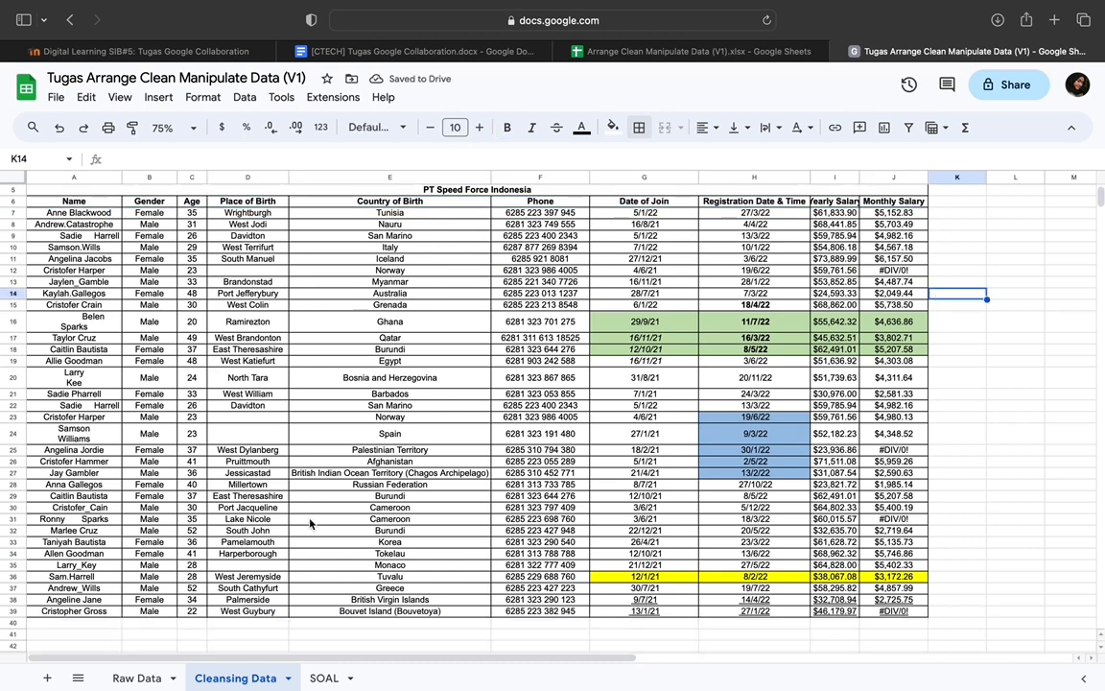
{"action": "scroll", "coordinate": [309, 523], "scroll_direction": "up", "scroll_amount": 1}
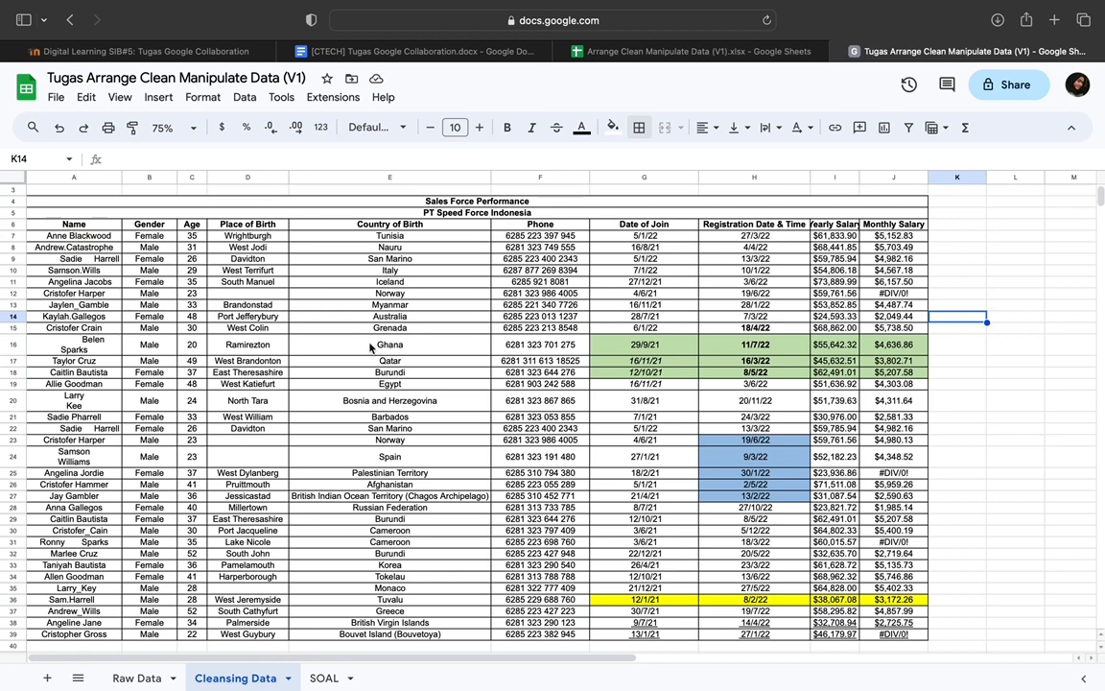
{"action": "mouse_move", "coordinate": [856, 9]}
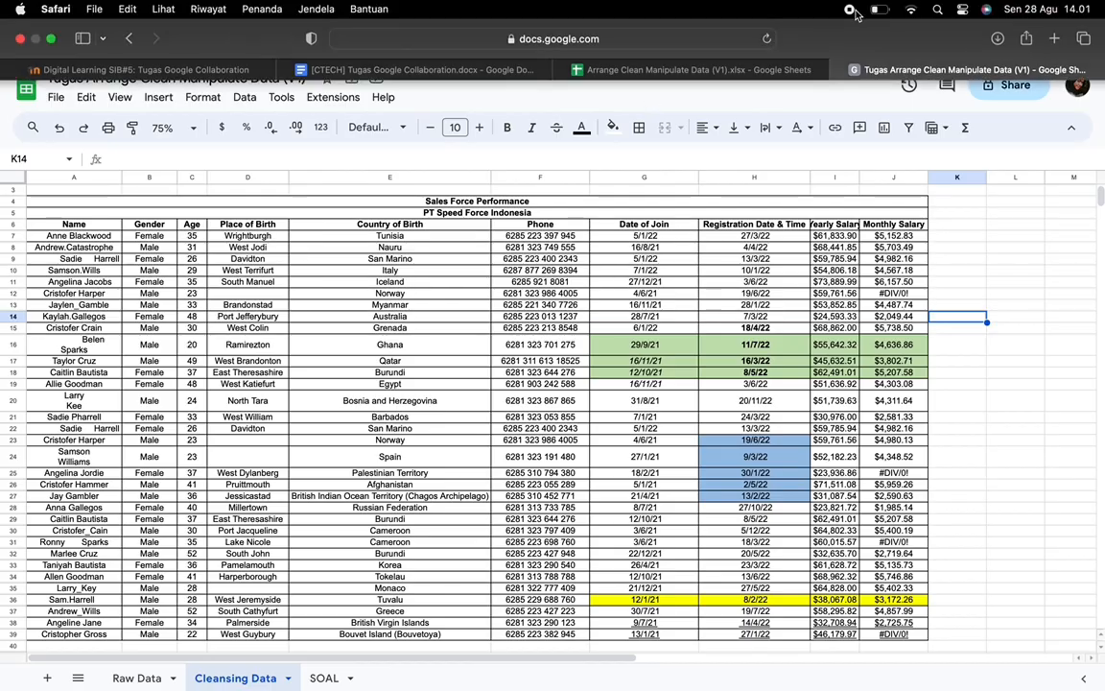